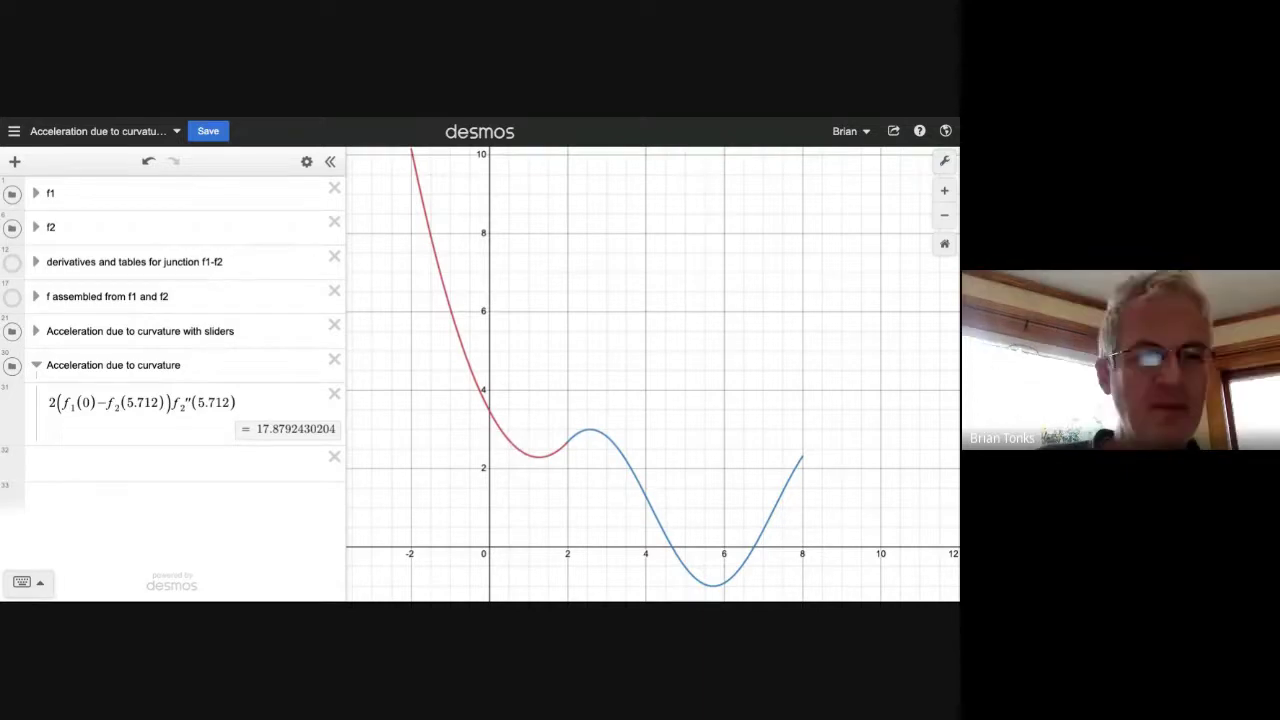
Write the general formula 2(y_2−y_1)f_1''(x_1) on the empty line below the existing acceleration calculation.
left_click(56, 460)
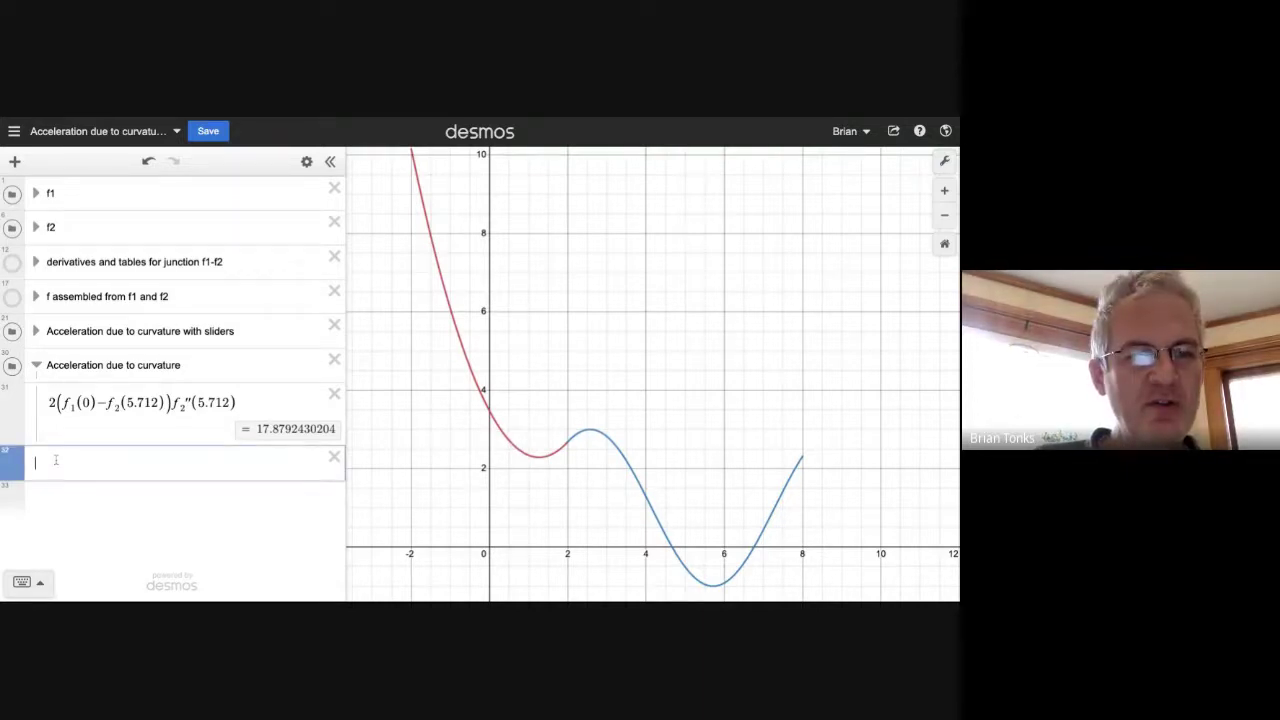
type("2")
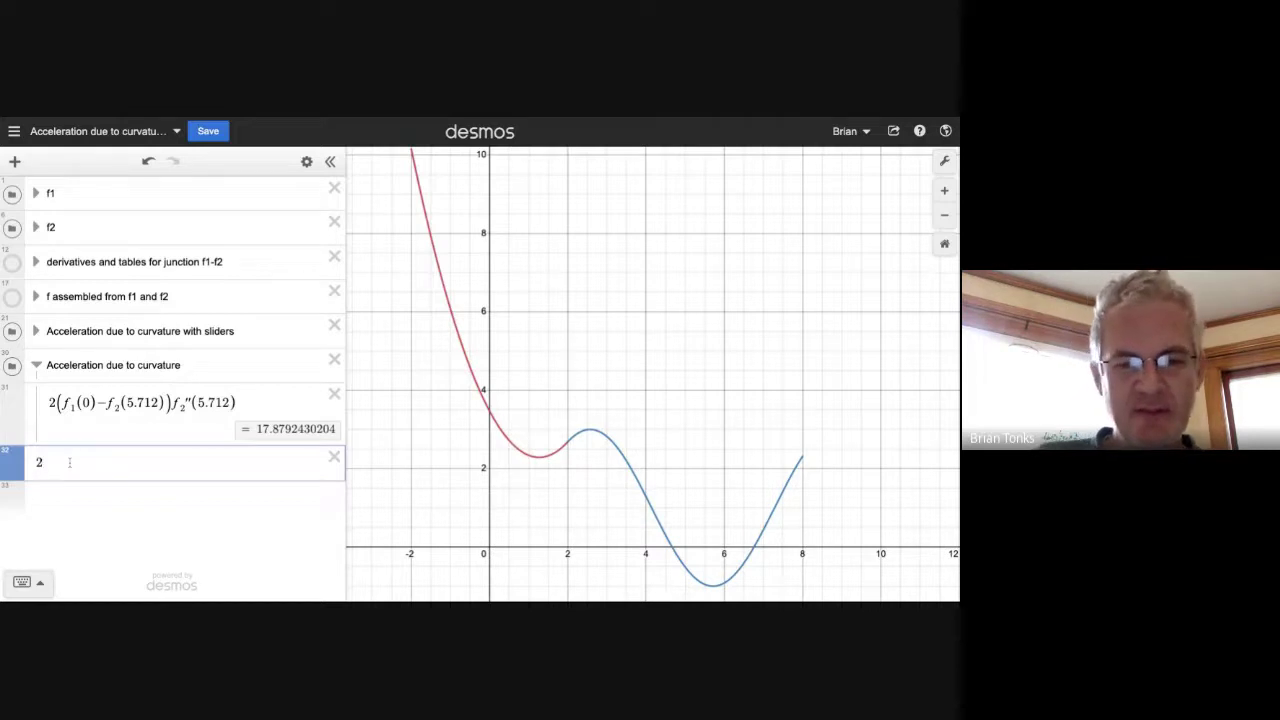
type("(")
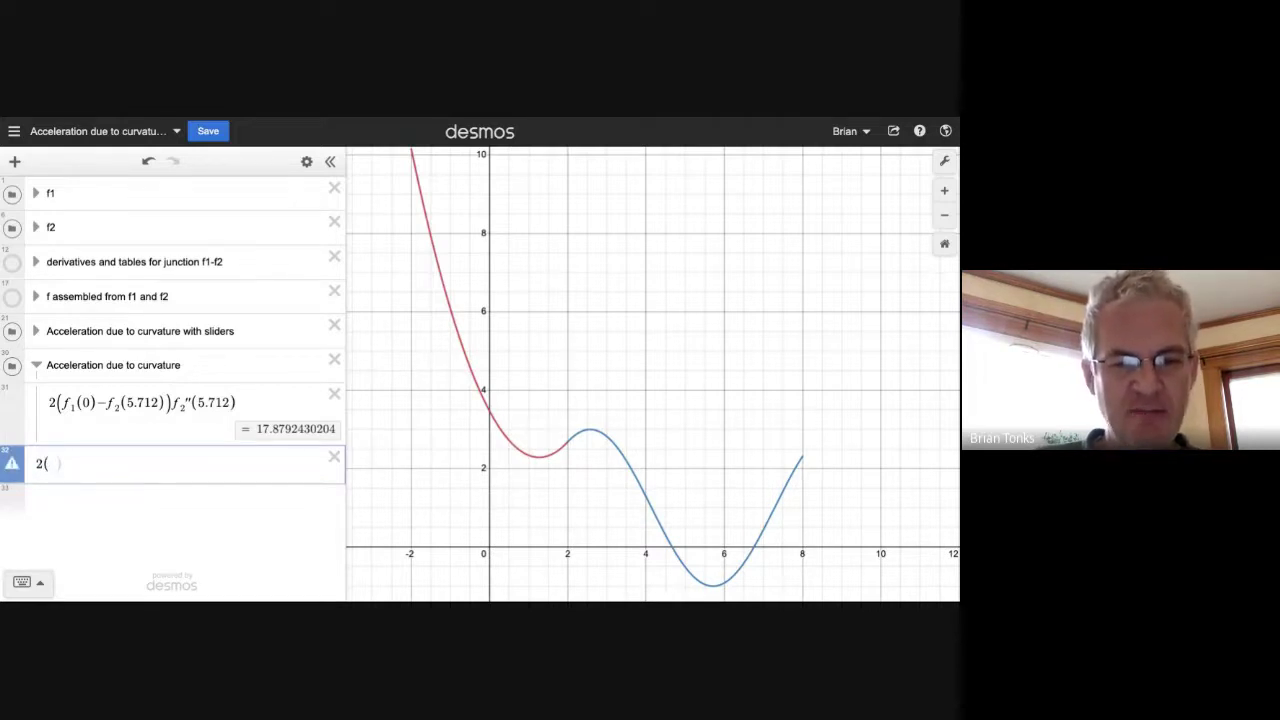
type("y2")
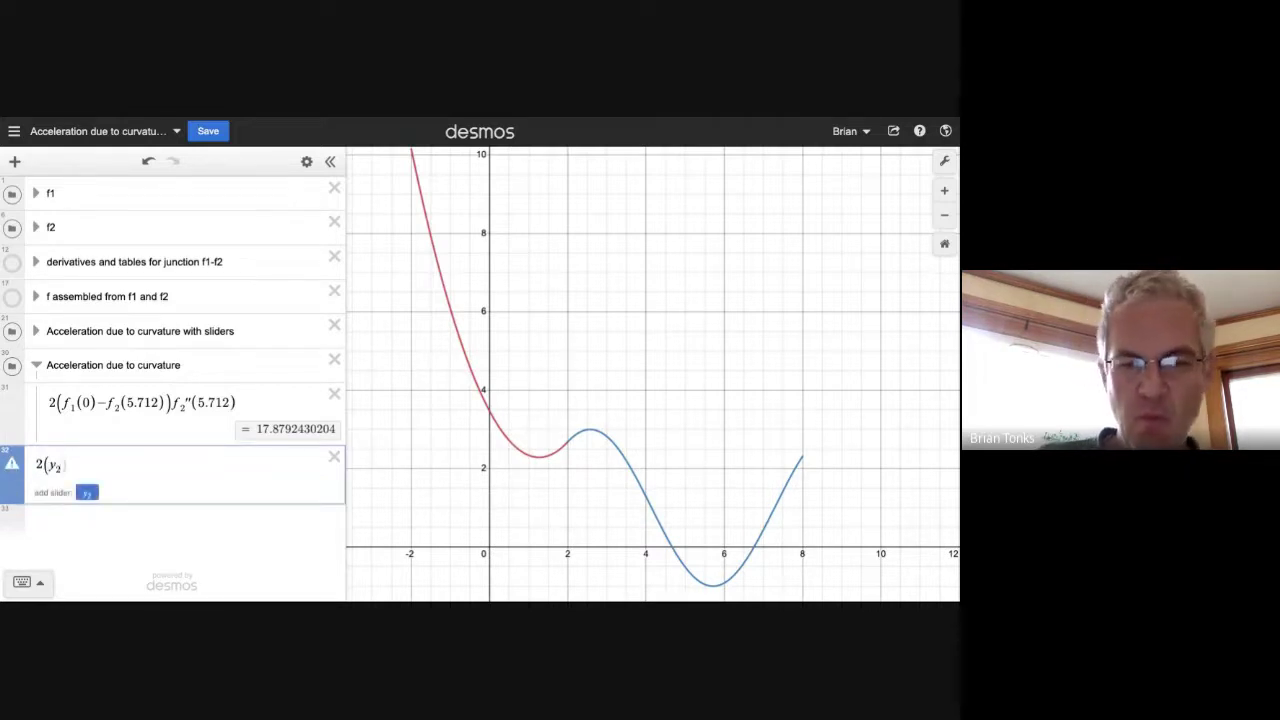
type("-y1)")
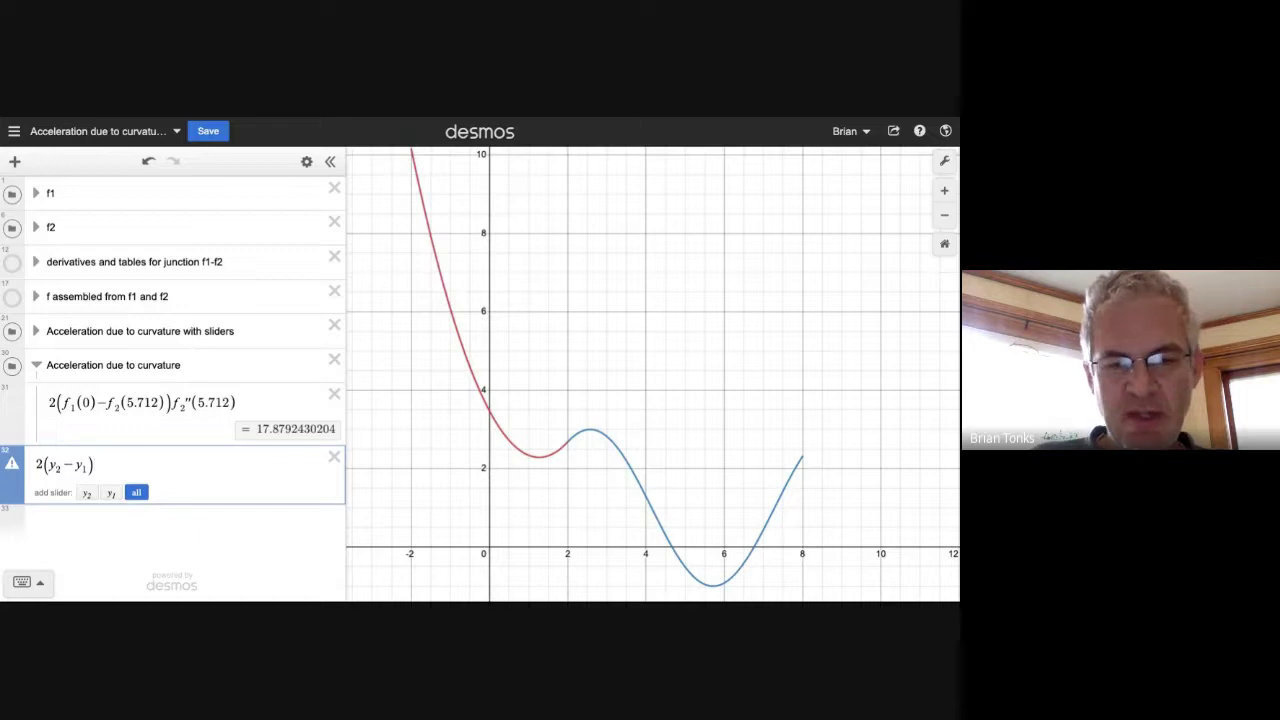
type("f")
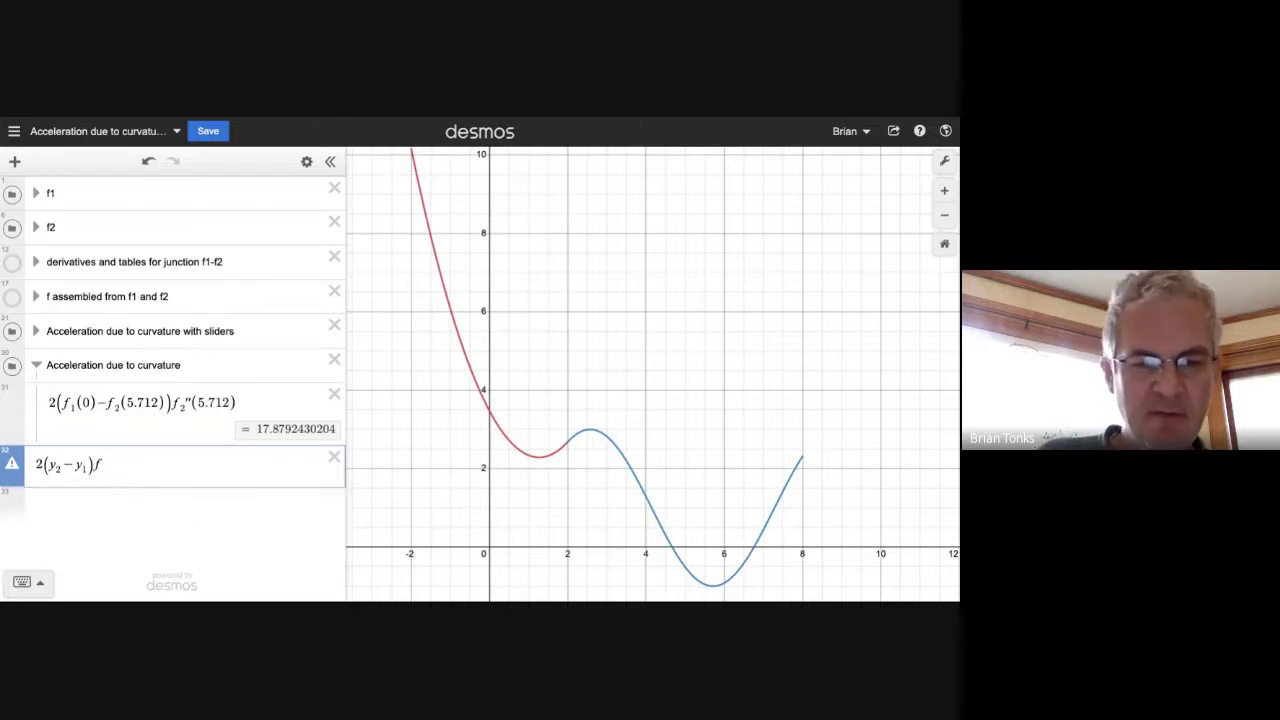
type("1''(")
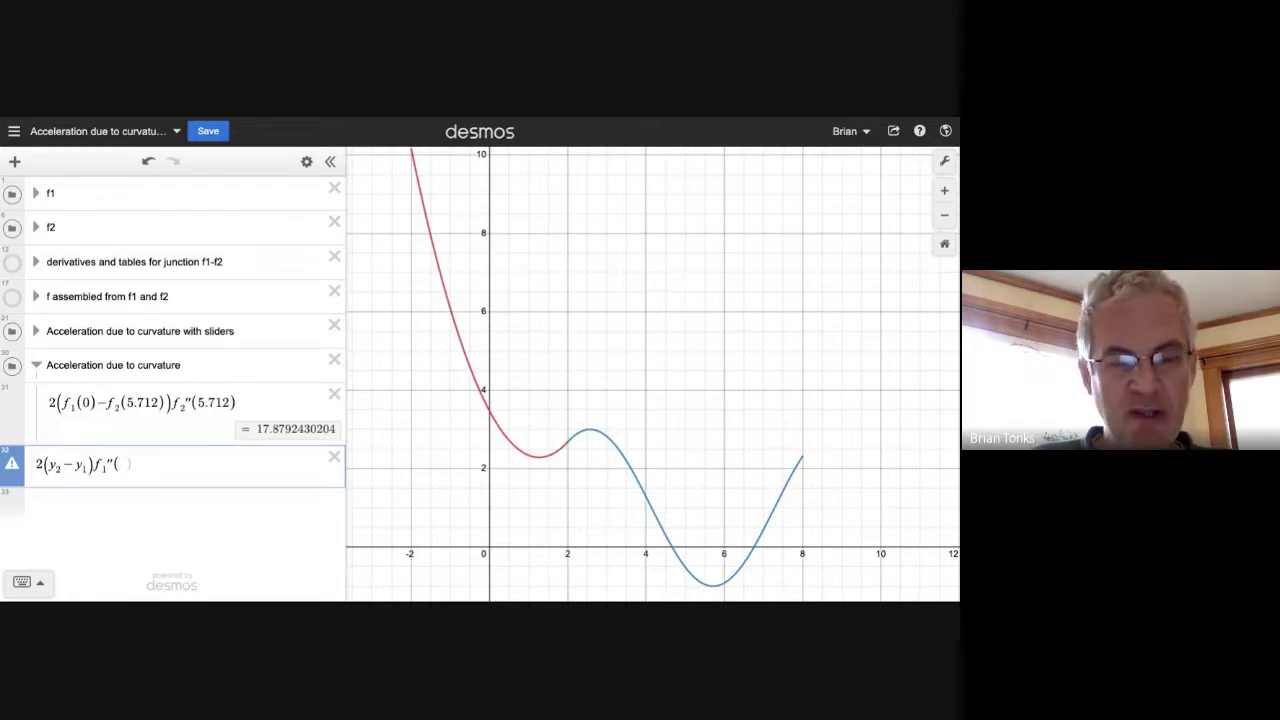
type("x_1)")
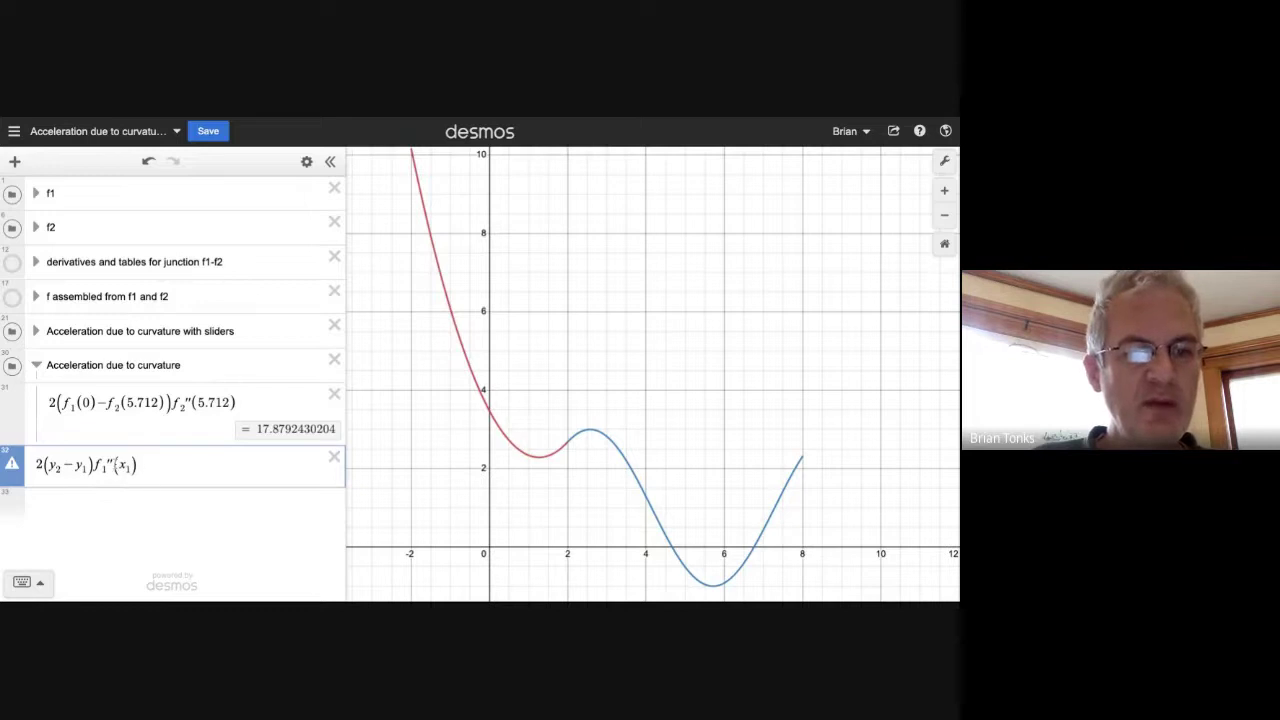
Examine the height-difference and second-derivative factors of the general formula.
left_click_drag(137, 466, 116, 464)
key("Right")
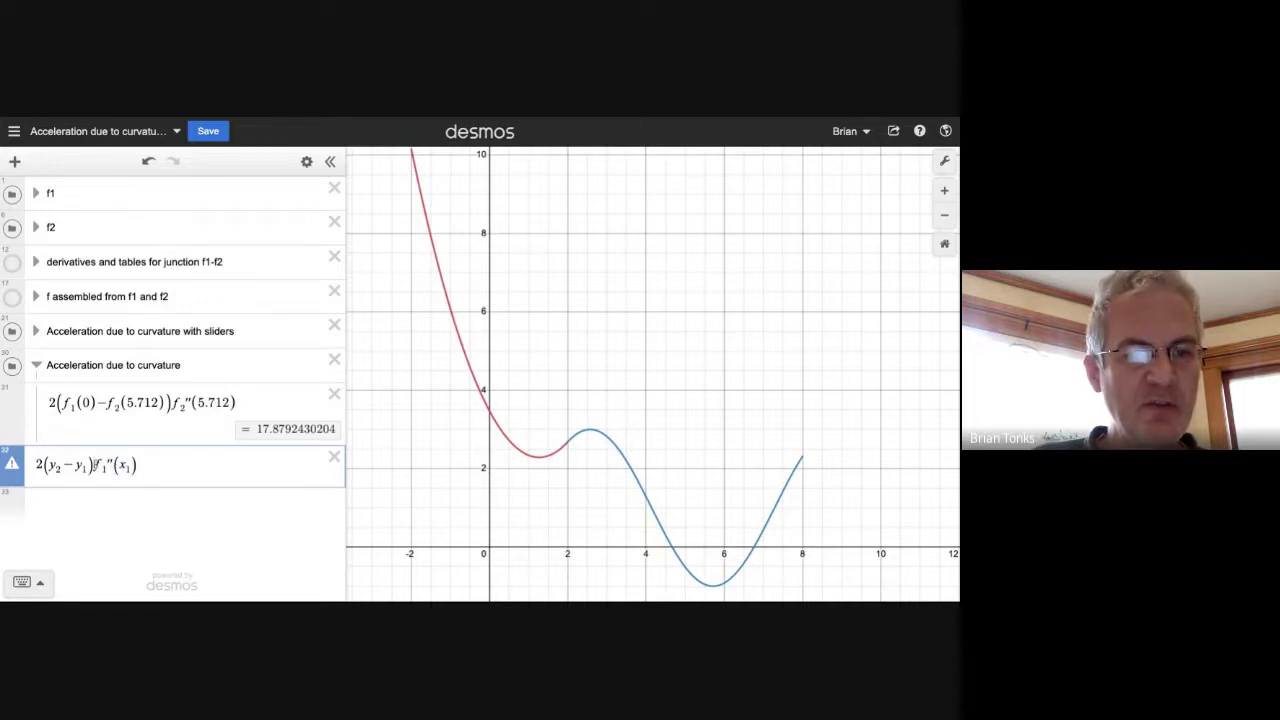
key("shift+Left")
key("Right")
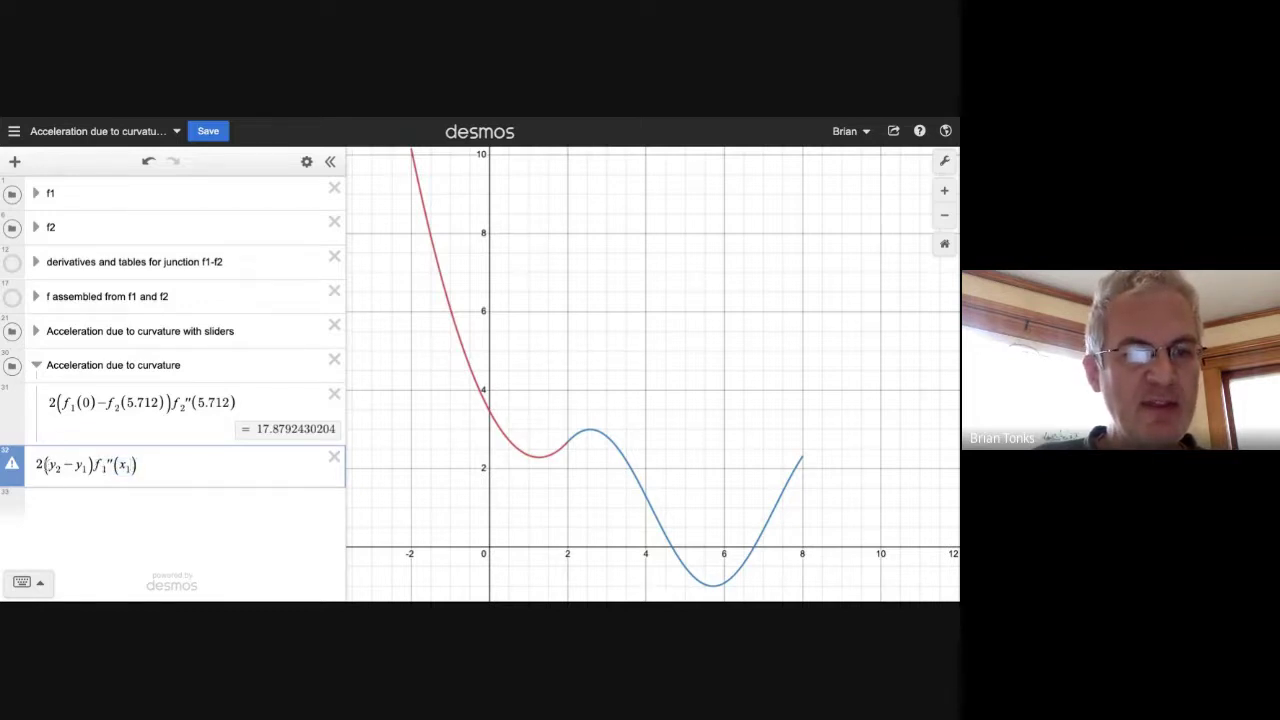
key("shift+Right")
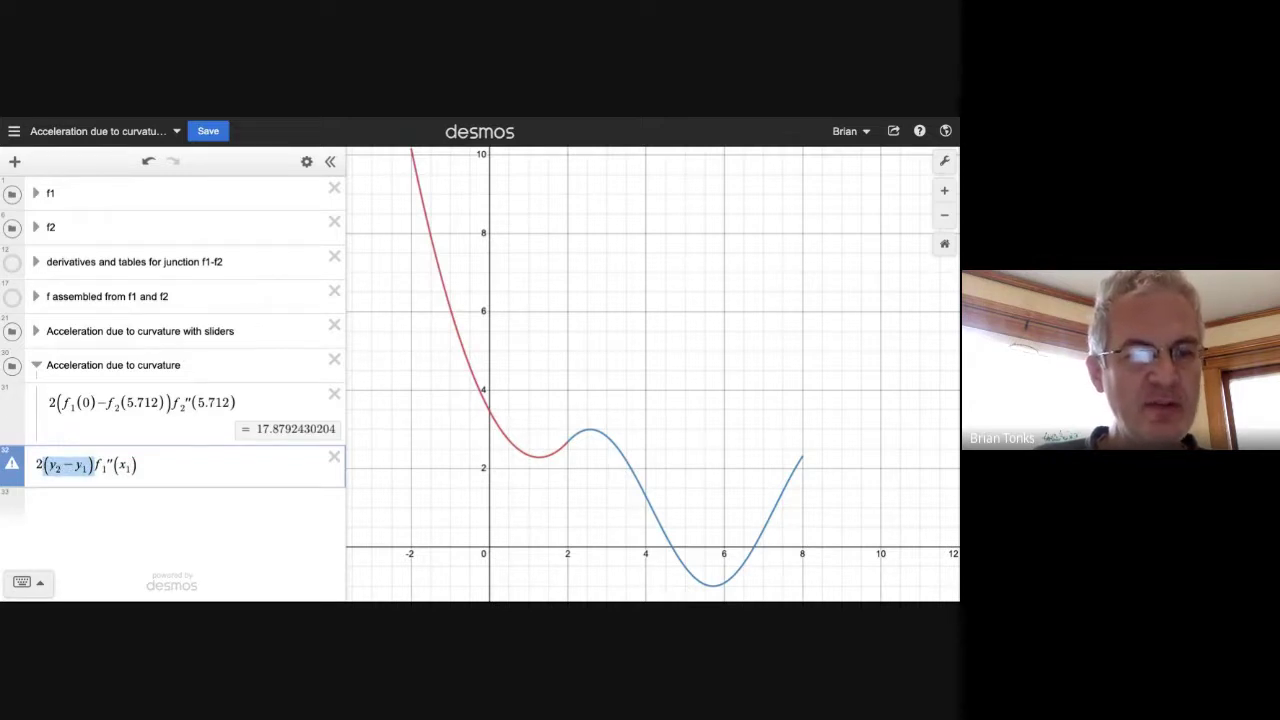
left_click(88, 466)
left_click_drag(49, 466, 120, 466)
left_click(165, 466)
left_click(140, 466)
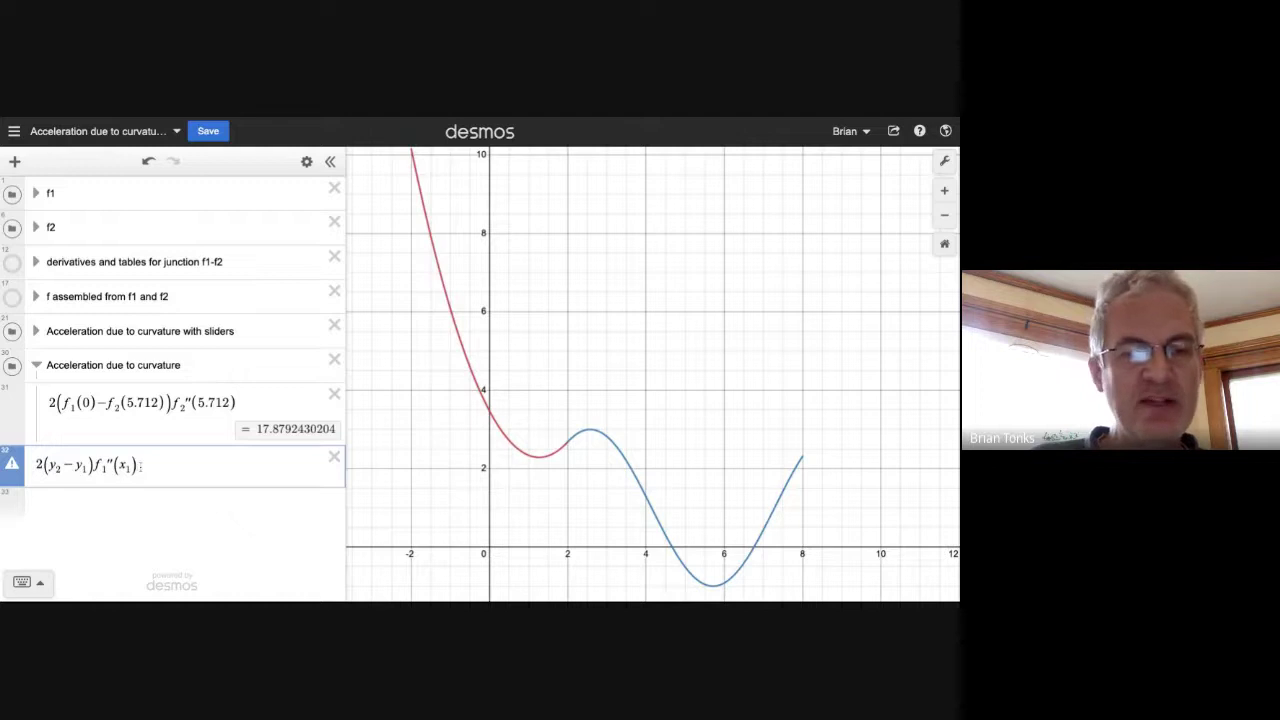
Delete the general formula and add an empty expression line inside the Acceleration due to curvature folder.
left_click(335, 458)
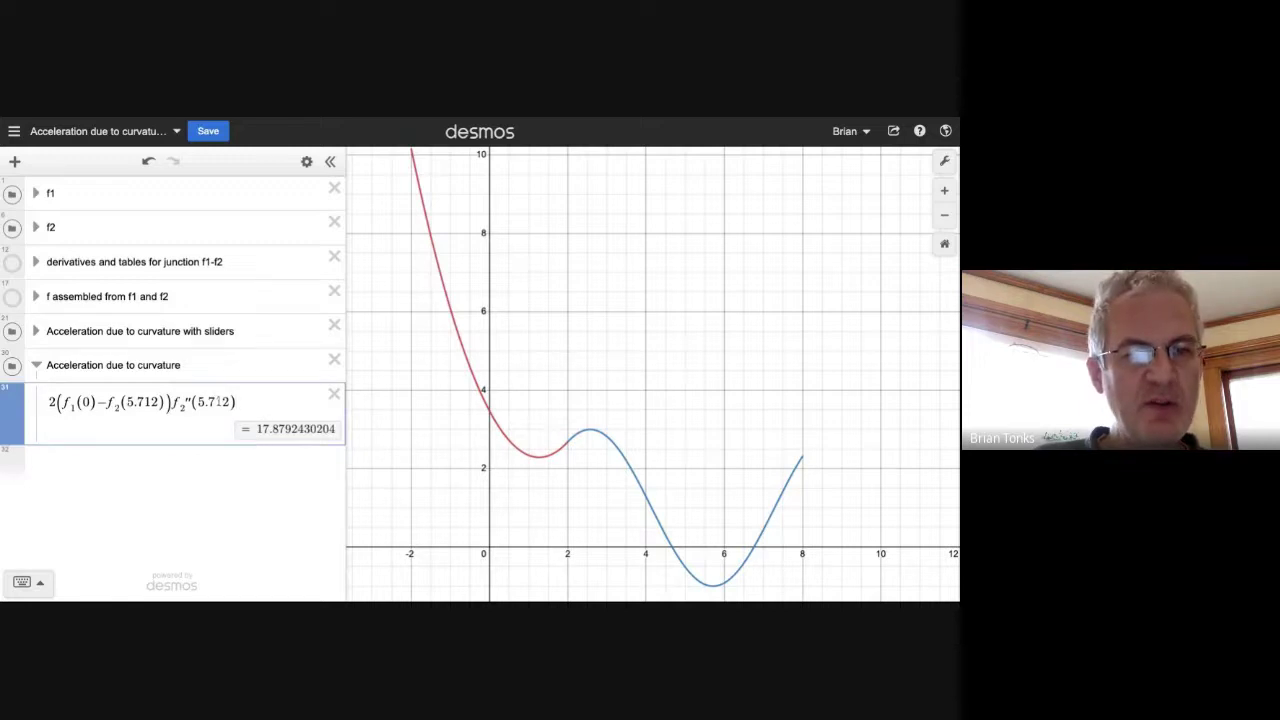
key("Return")
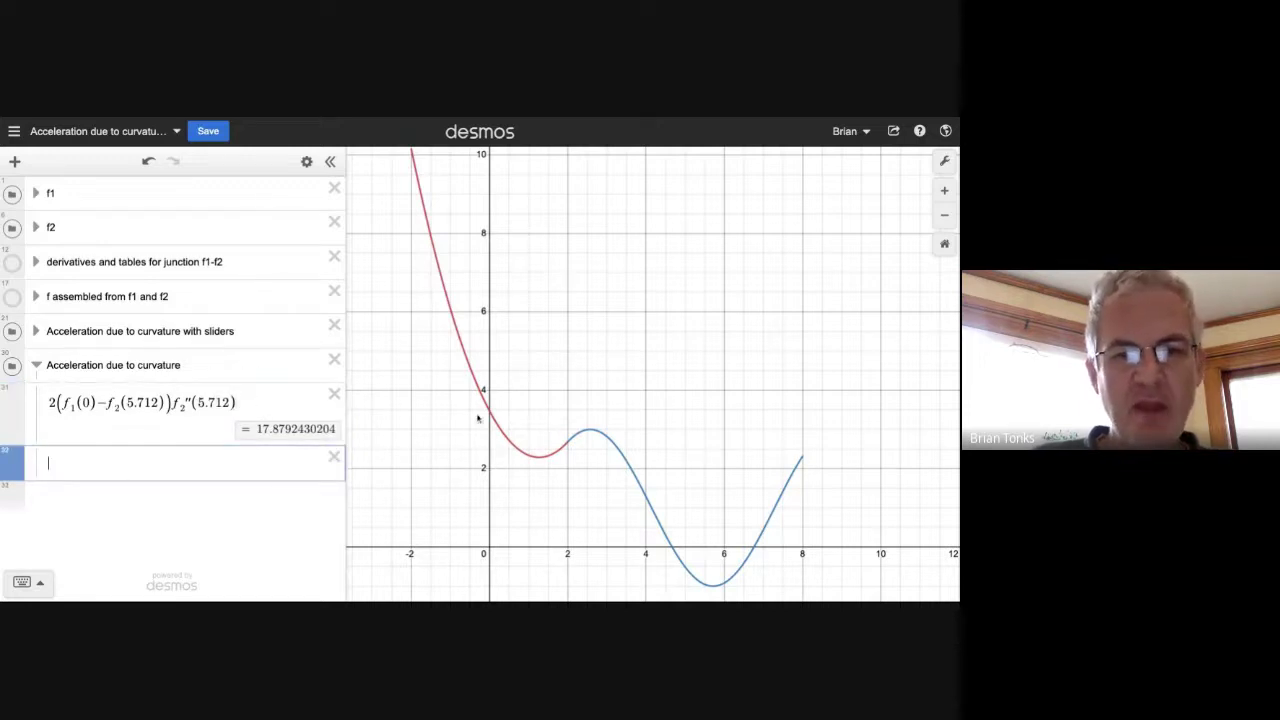
Inspect the red f1 curve from its upper starting point down to its minimum and display the minimum's coordinates.
left_click(538, 459)
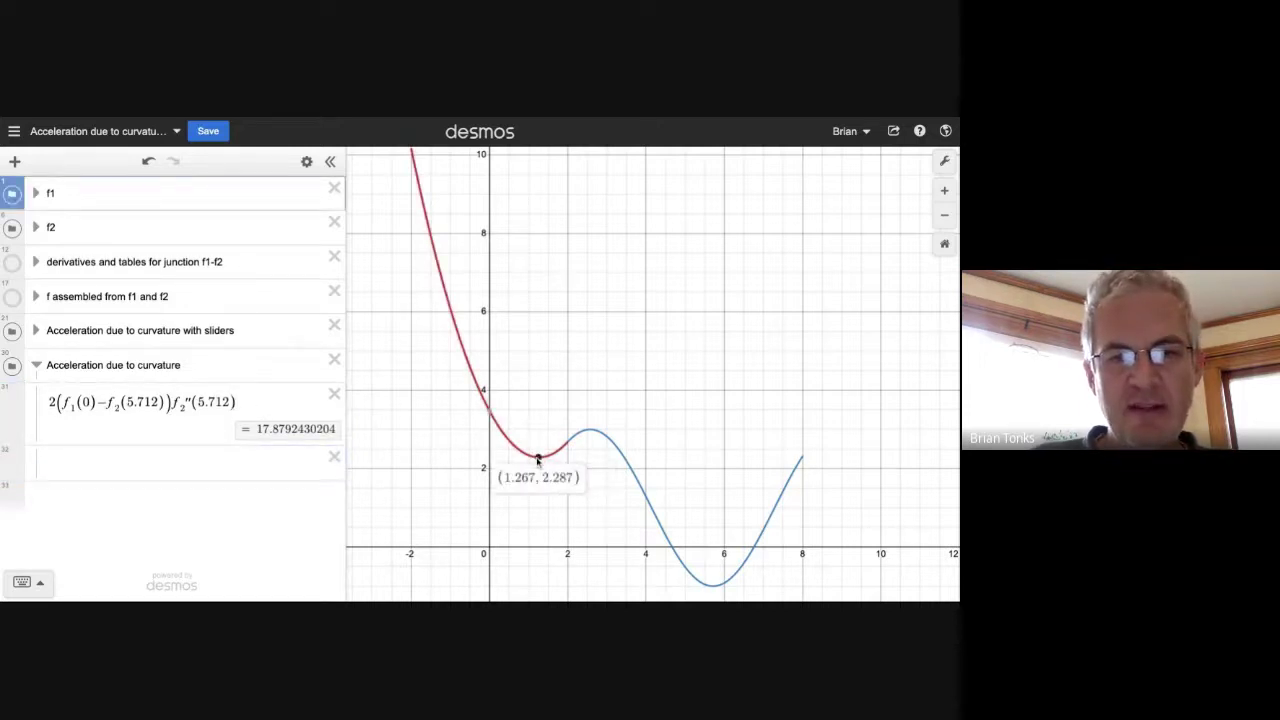
left_click(538, 458)
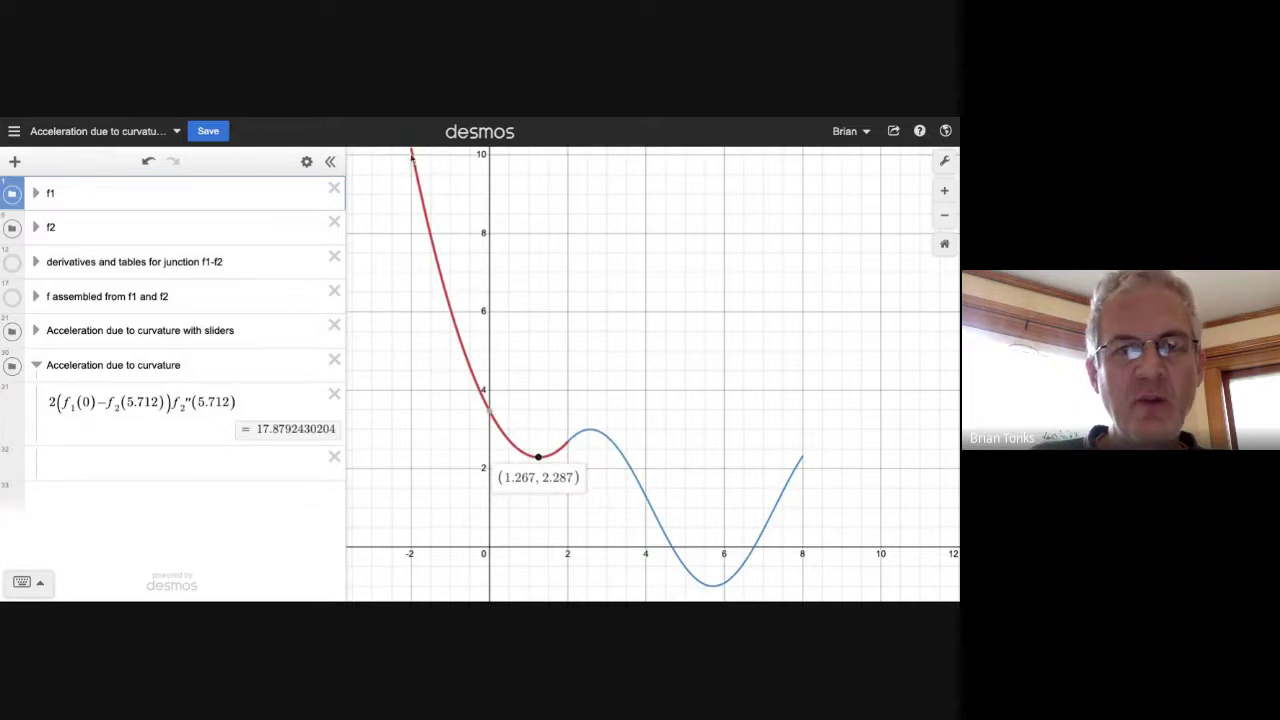
left_click_drag(428, 156, 427, 165)
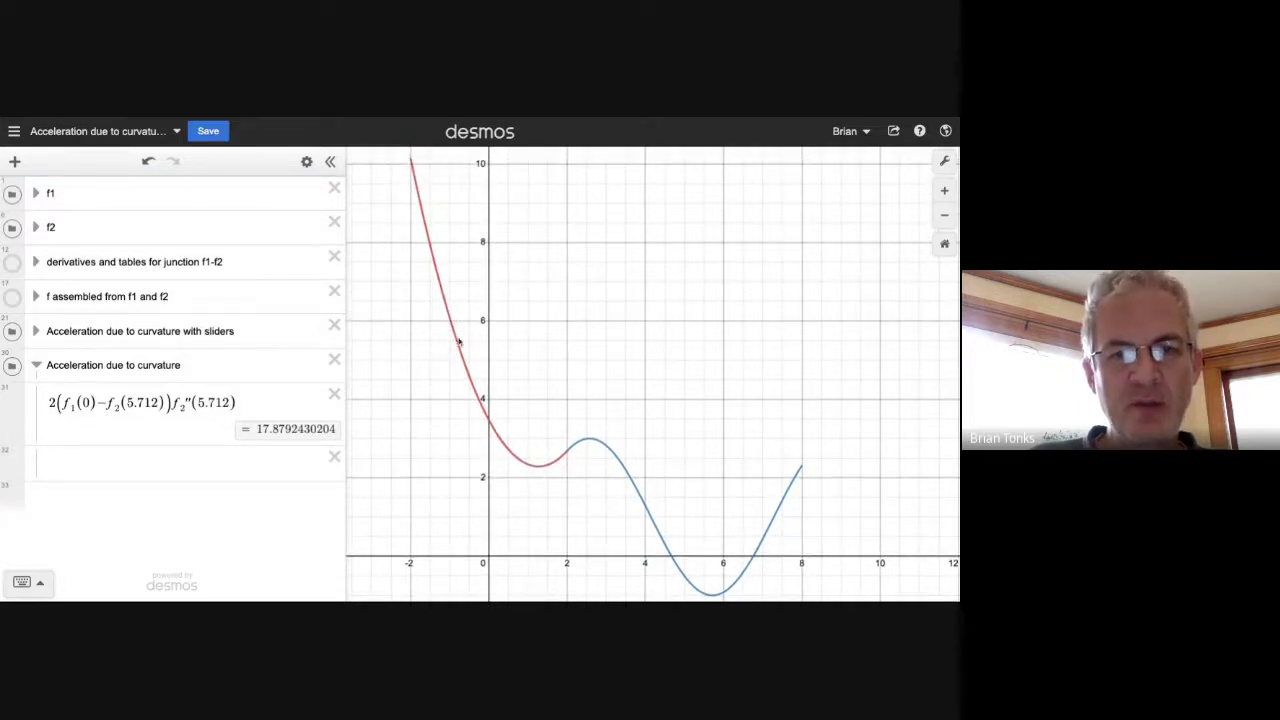
left_click(537, 467)
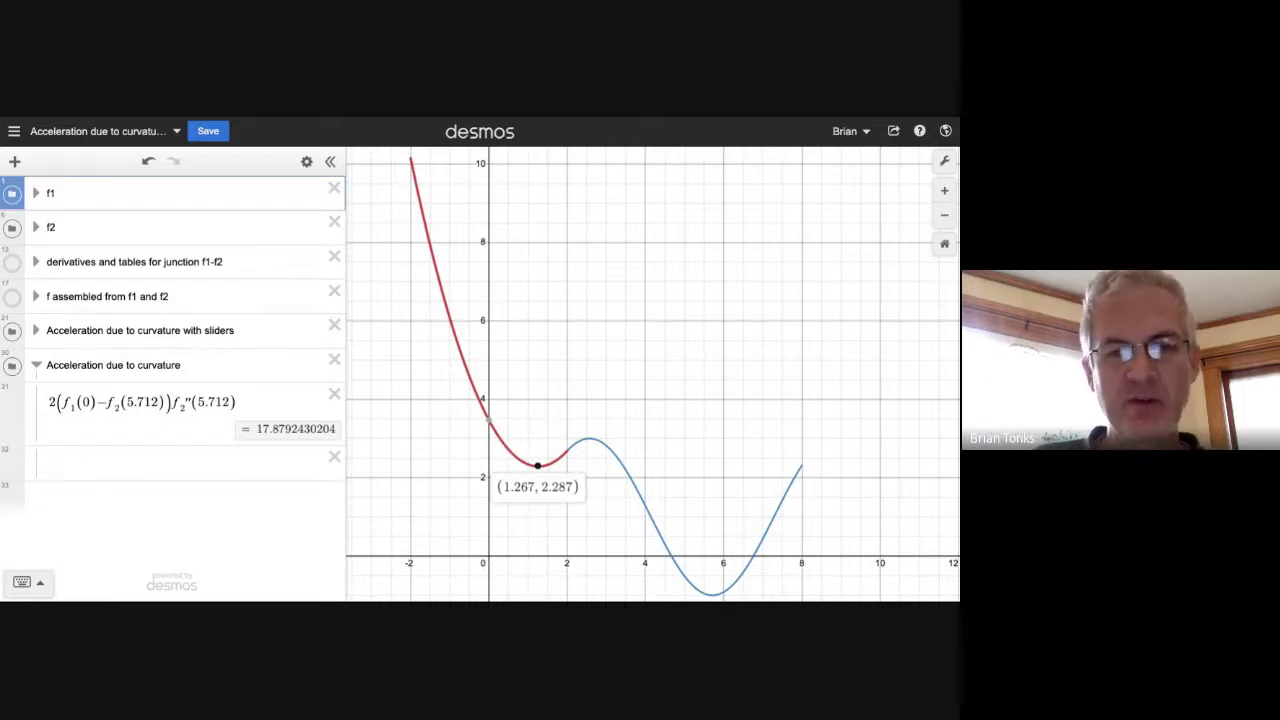
Begin a new expression in the folder as 2(f_1(−2)−f_1( )), checking the red curve's starting point for the first argument.
left_click(162, 460)
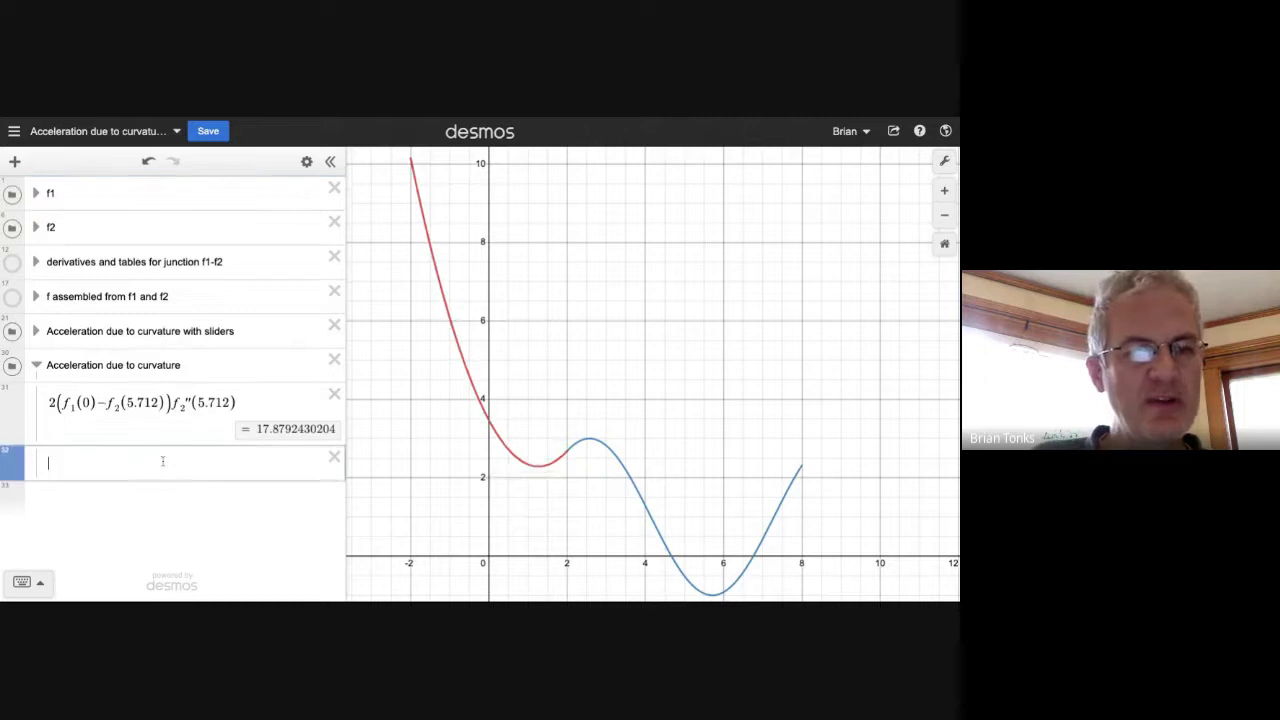
type("2(")
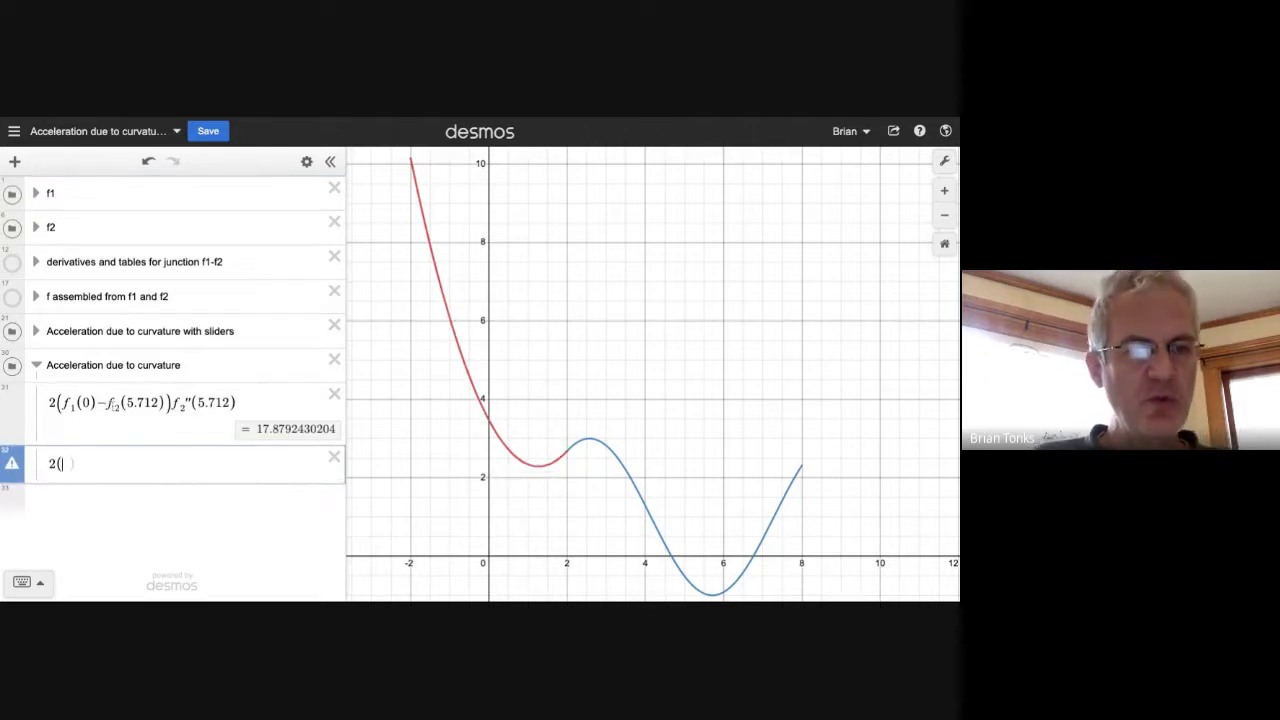
left_click_drag(66, 403, 96, 403)
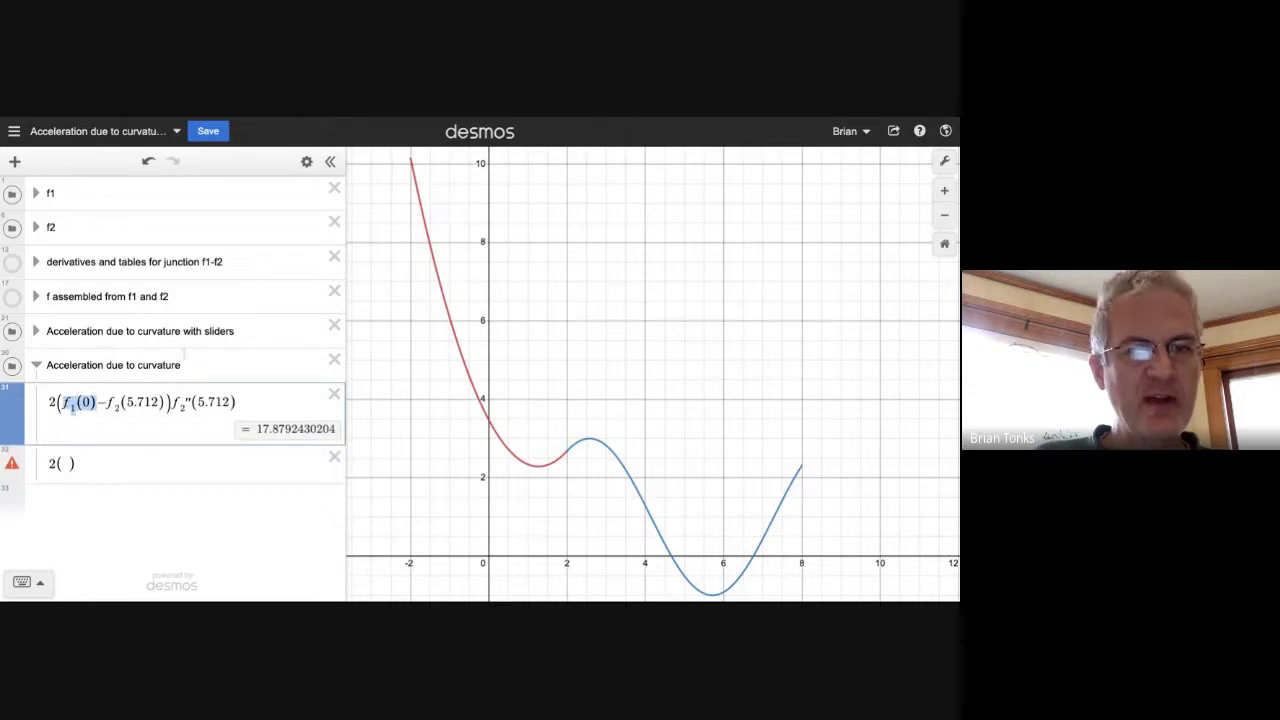
left_click(419, 188)
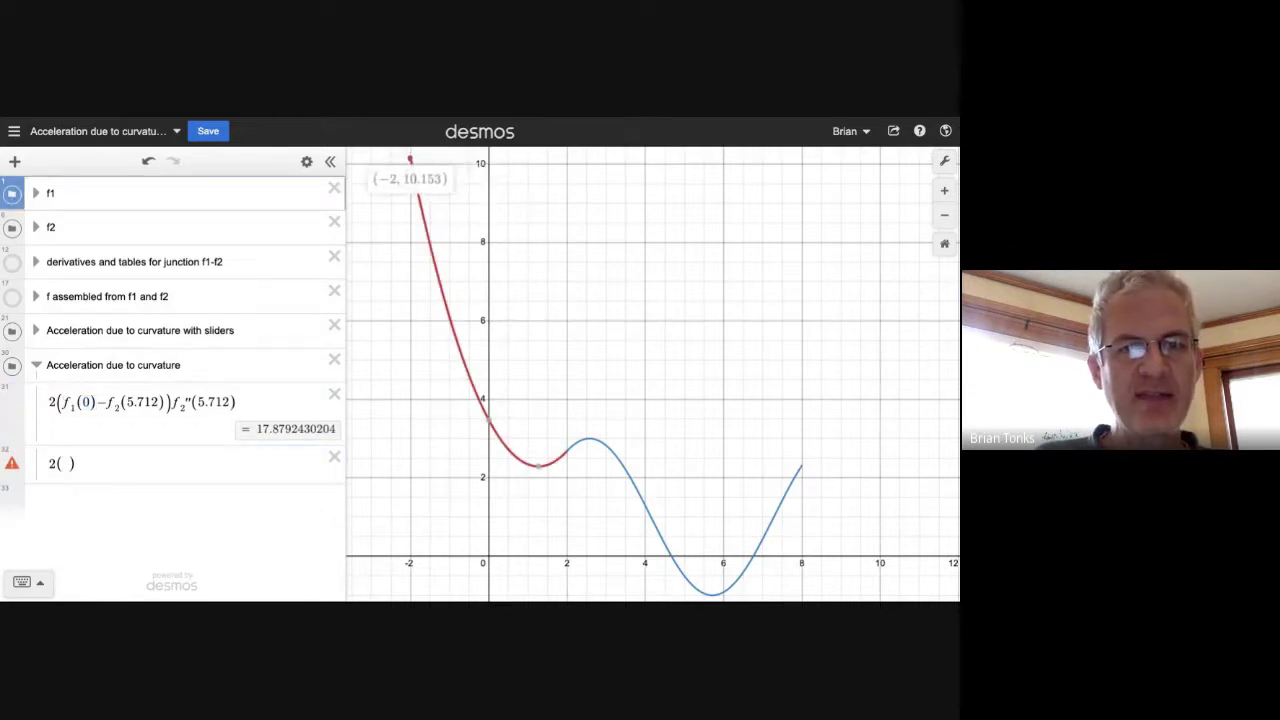
left_click(64, 463)
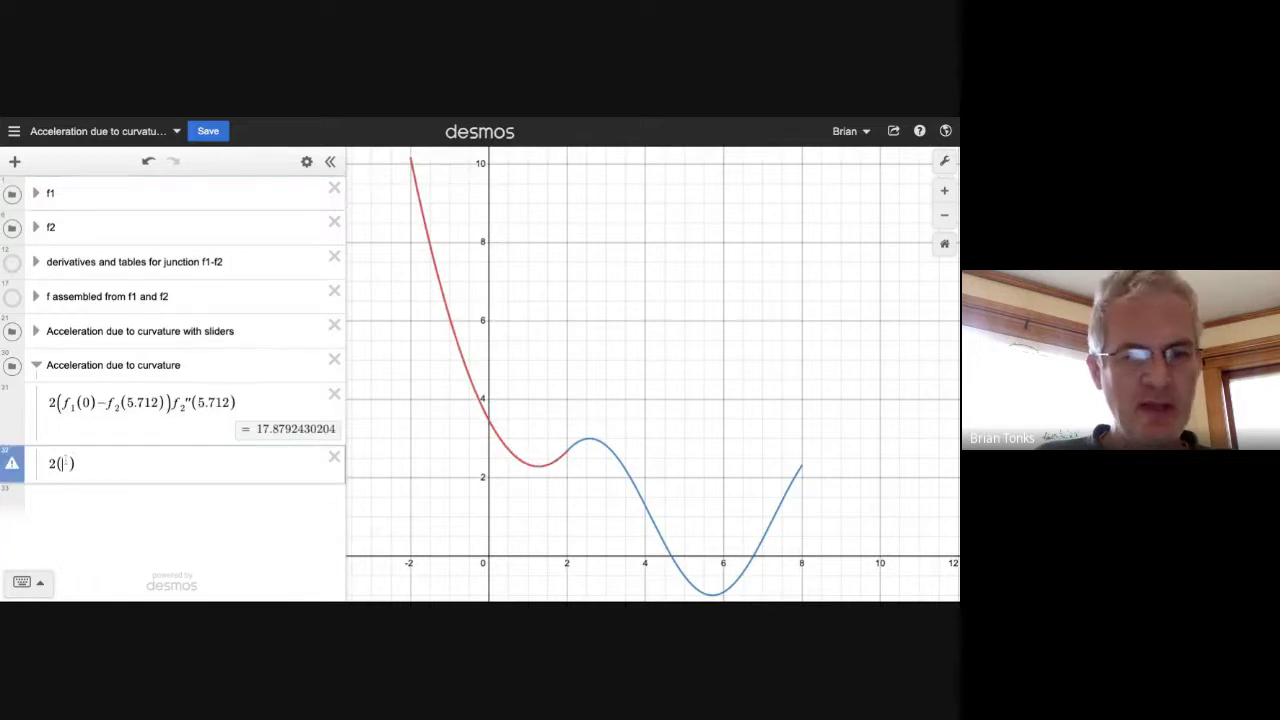
type("f_1(")
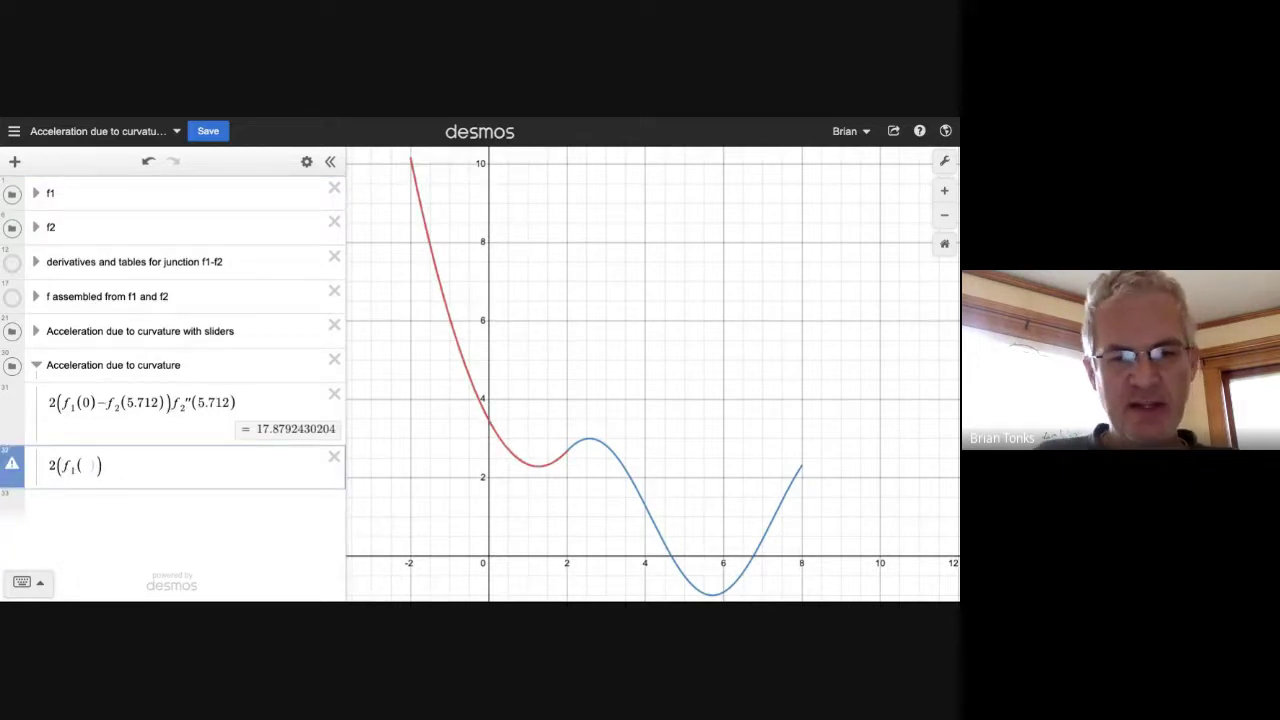
type("-2)-")
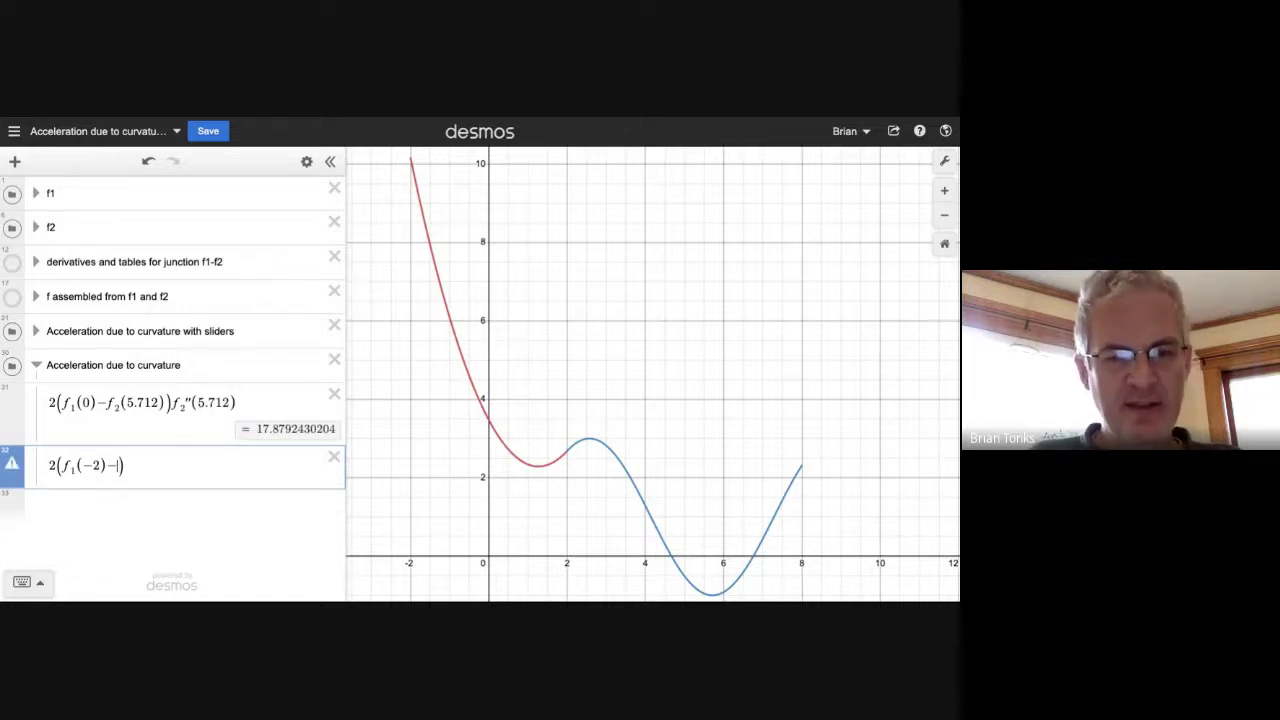
type("f_1(")
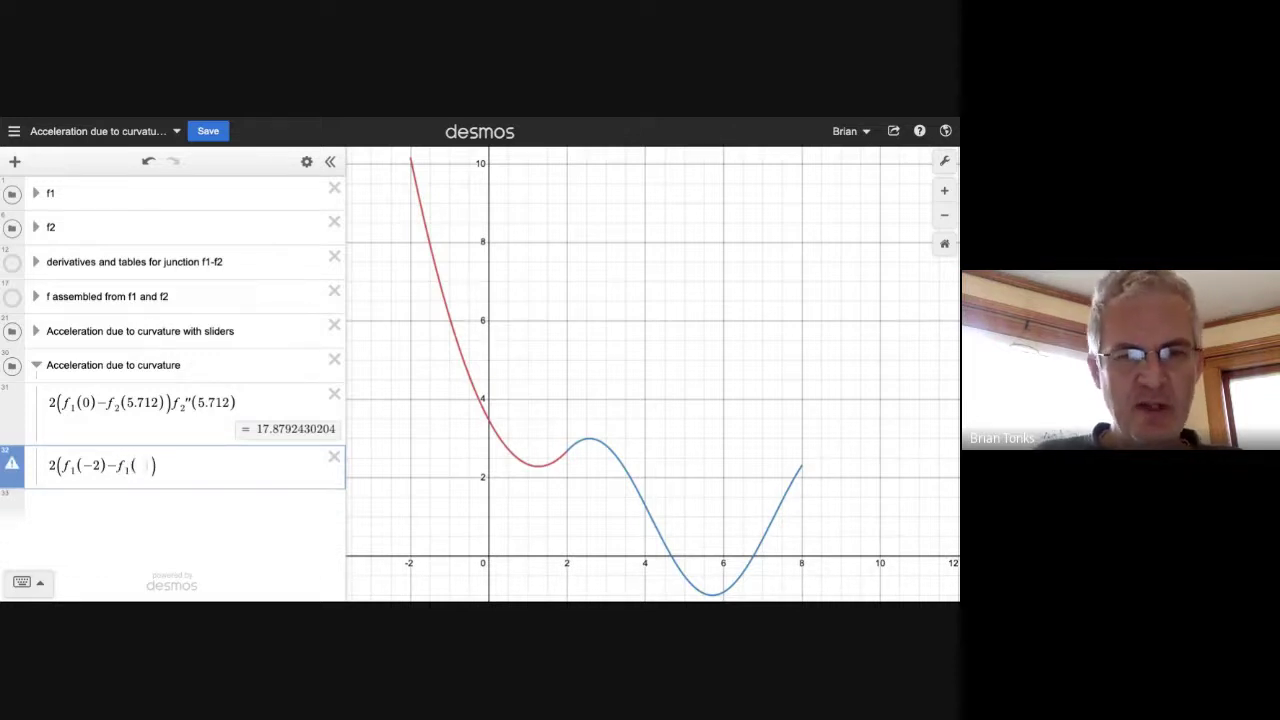
Read the red curve's minimum on the graph and enter 1.267 as the argument of the second f_1 term.
left_click(537, 468)
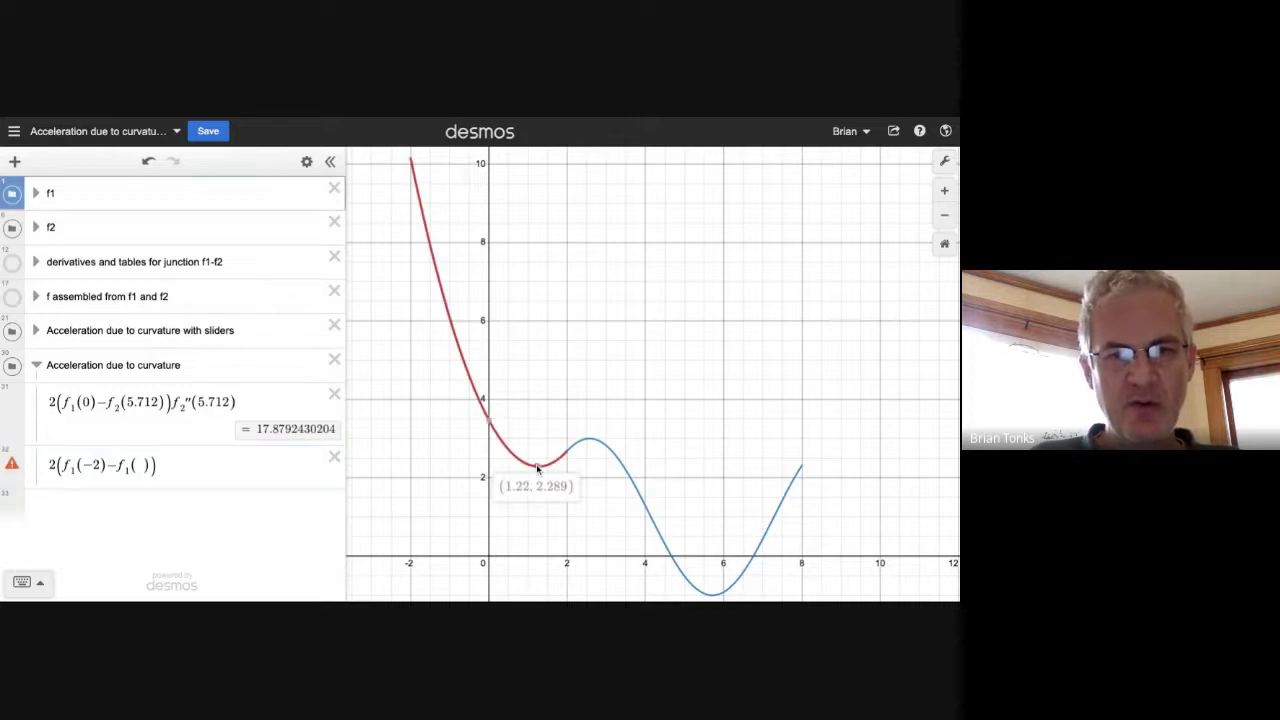
left_click_drag(537, 468, 538, 468)
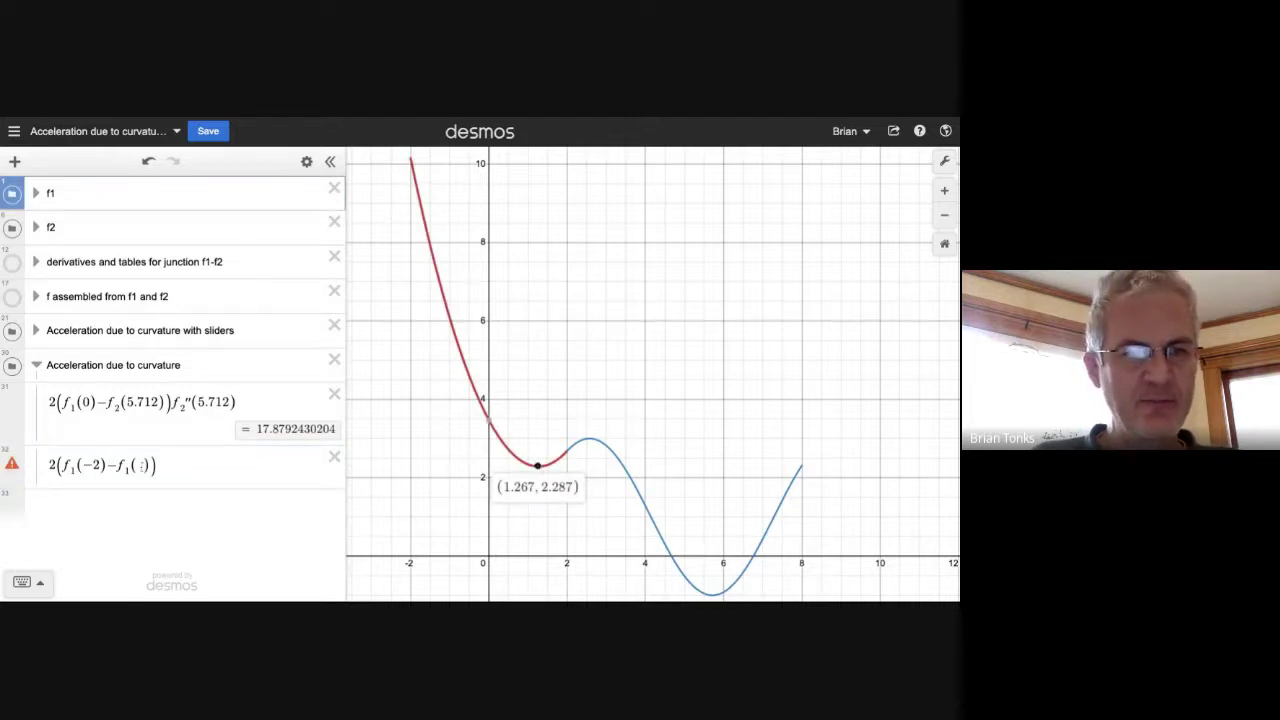
left_click(142, 466)
type("1.267")
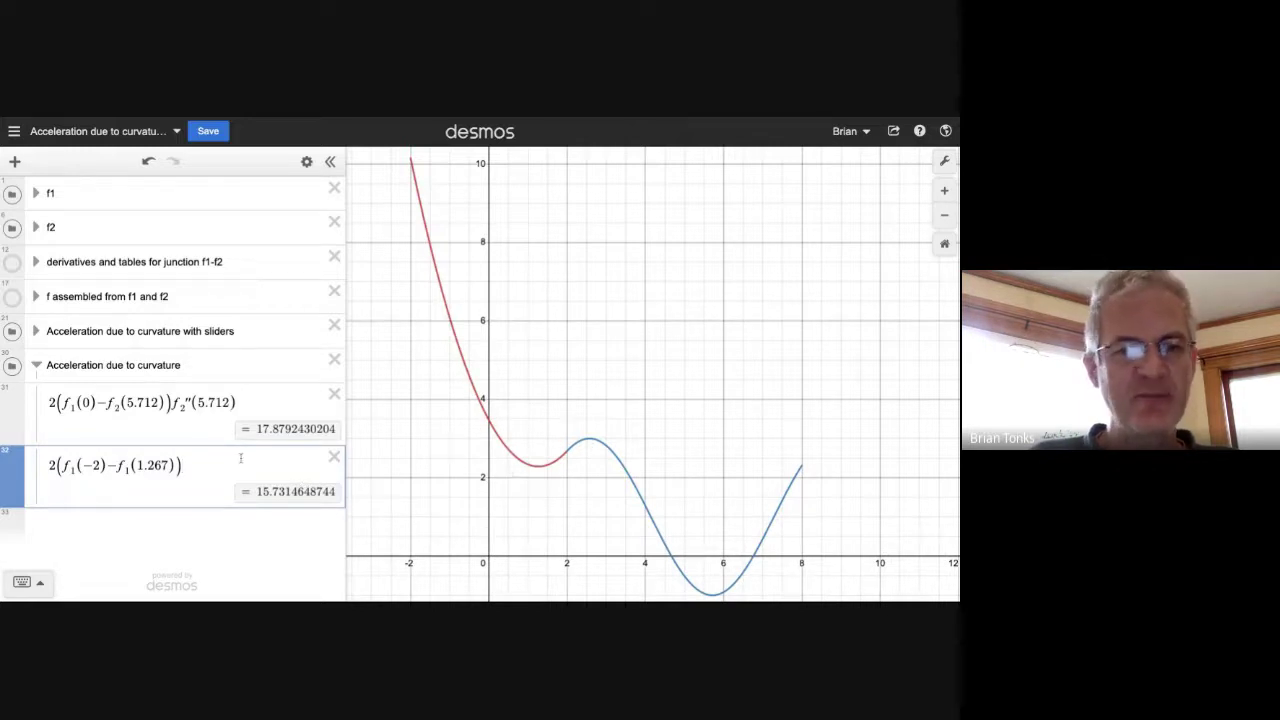
Multiply the height-difference expression by the second derivative f_1''(1.267) and check the result.
type("f_")
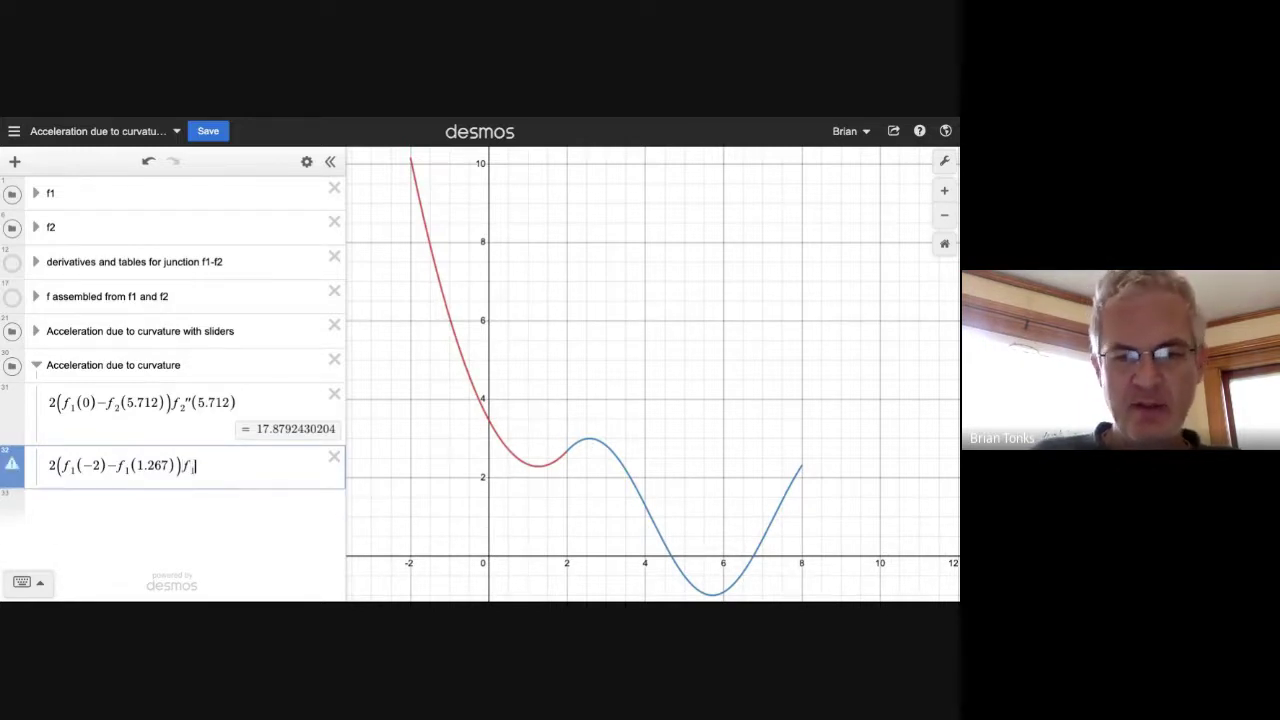
type("1''(")
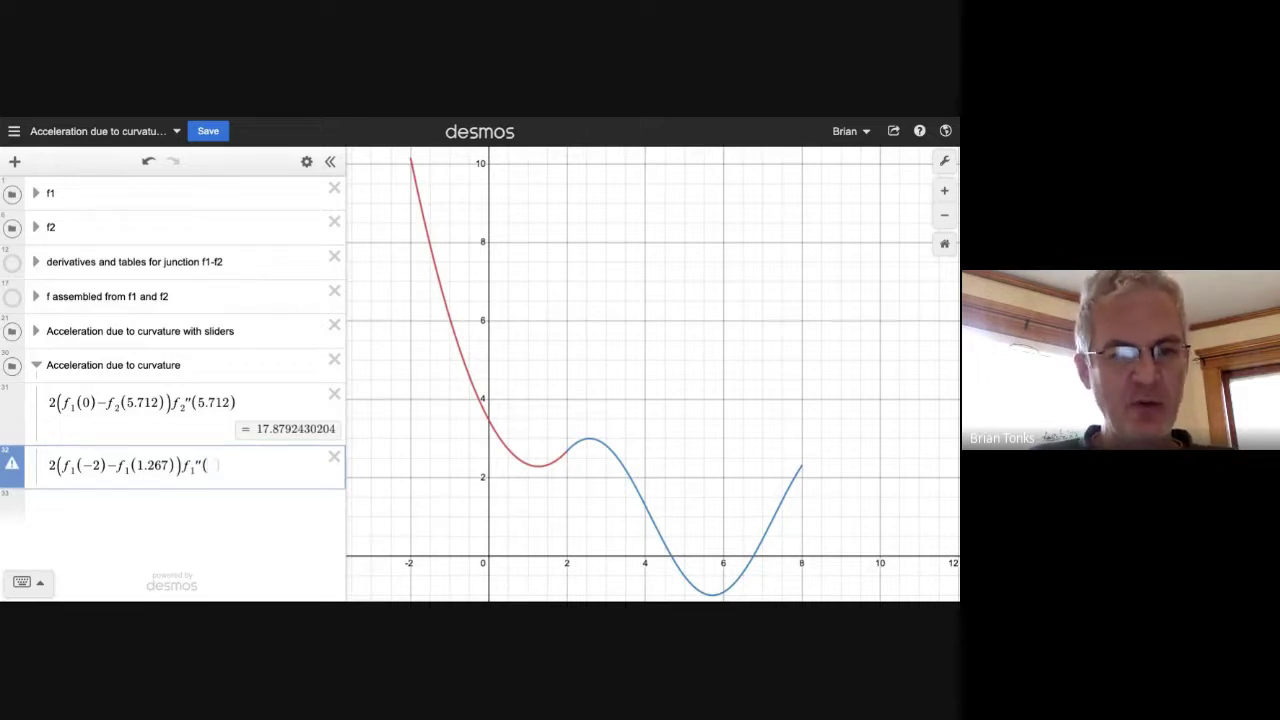
type("1.267")
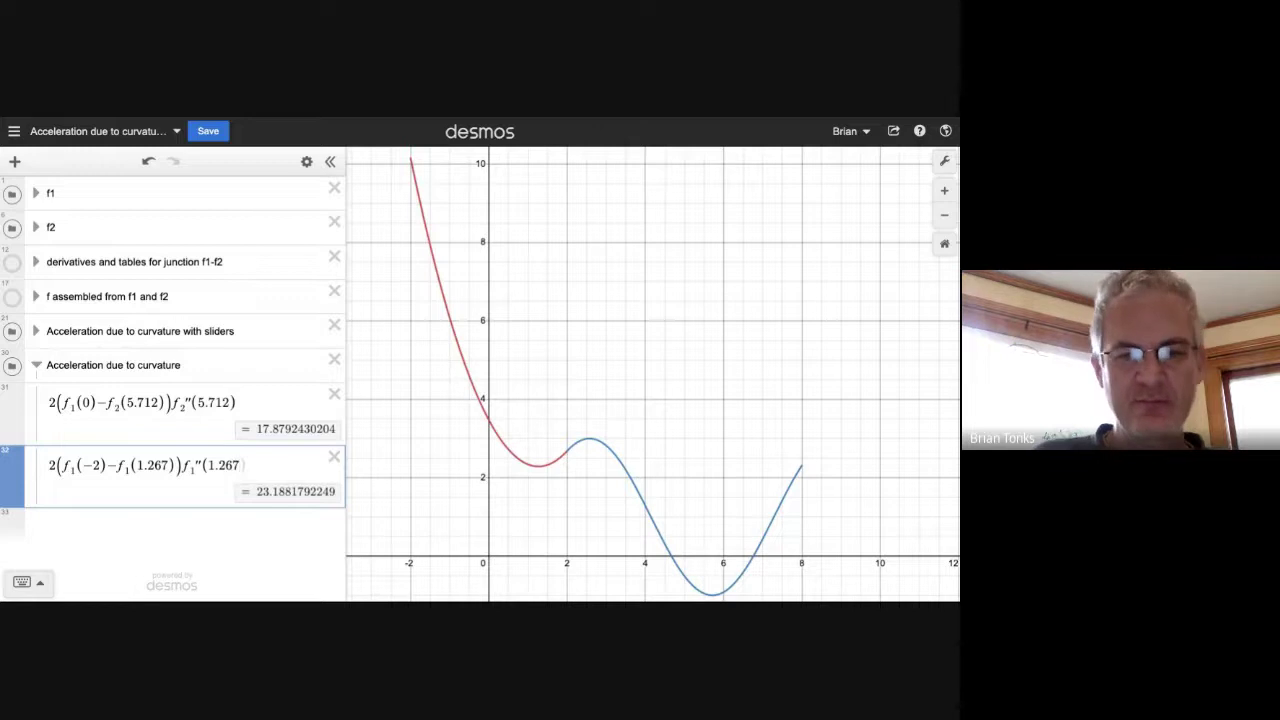
left_click_drag(255, 491, 269, 492)
left_click(293, 491)
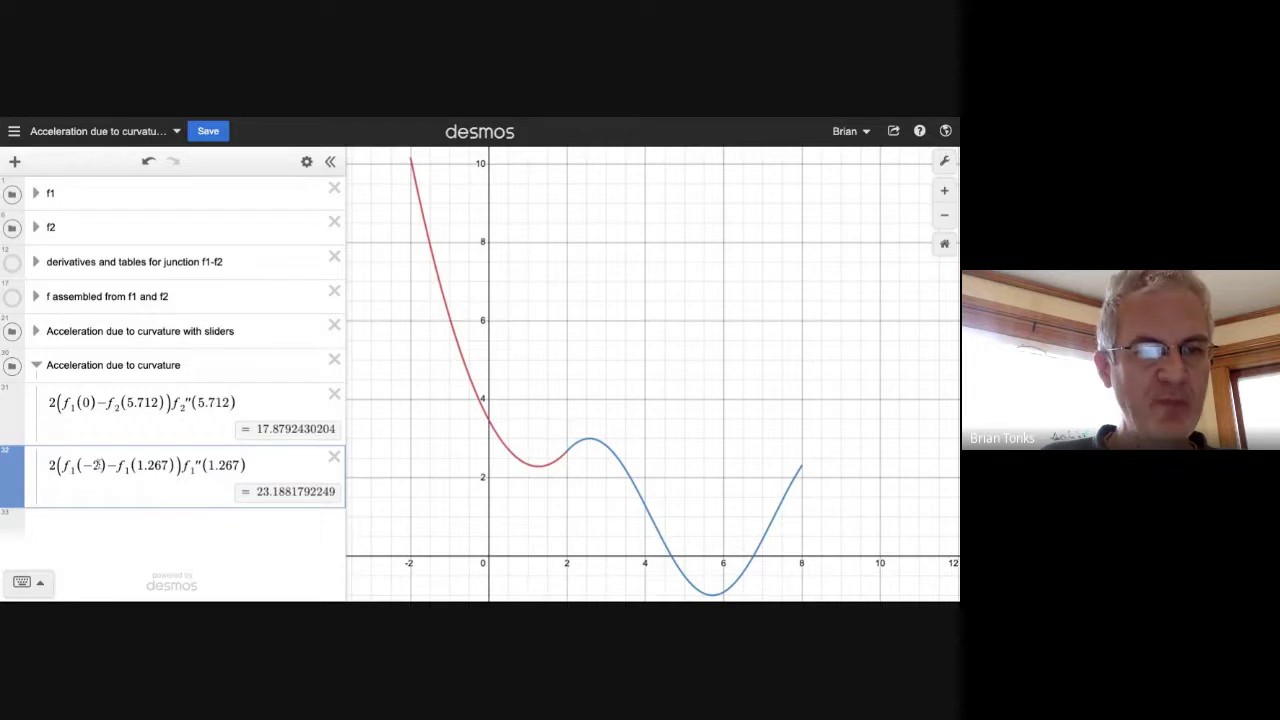
Change the first f_1 argument to 0 in the new acceleration expression and check the result.
left_click_drag(99, 465, 86, 465)
type("0")
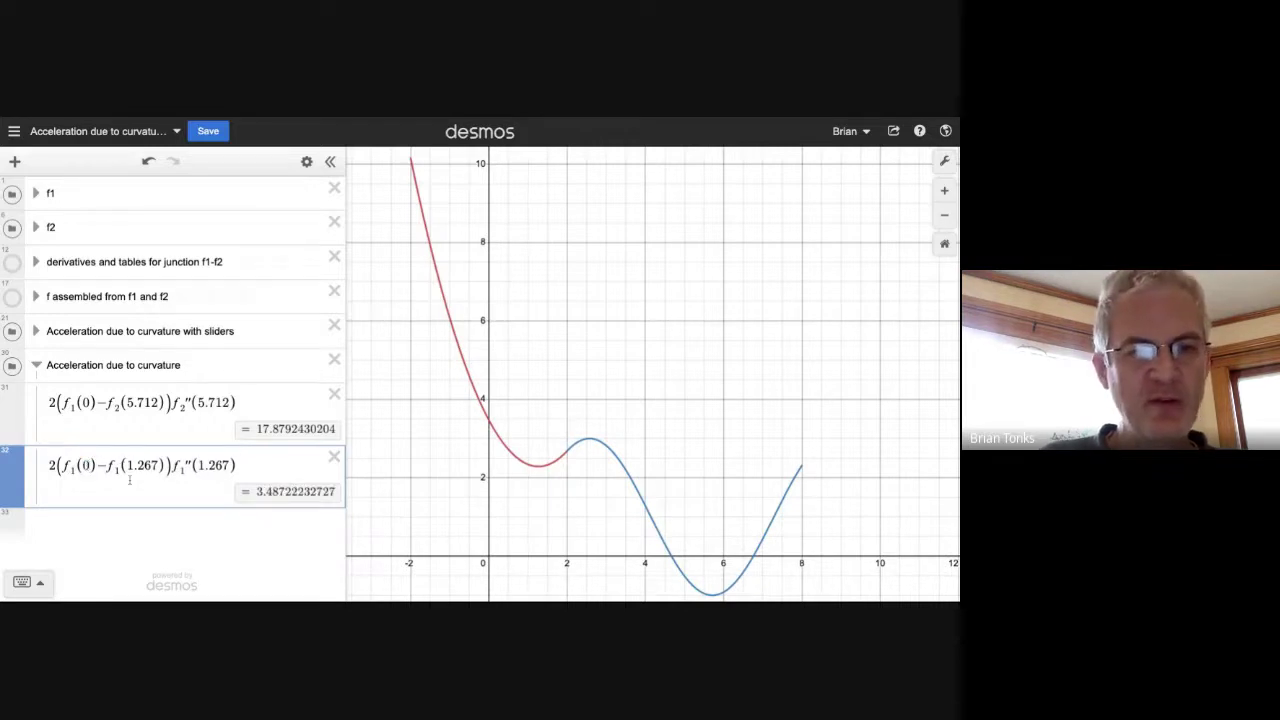
left_click_drag(257, 491, 280, 492)
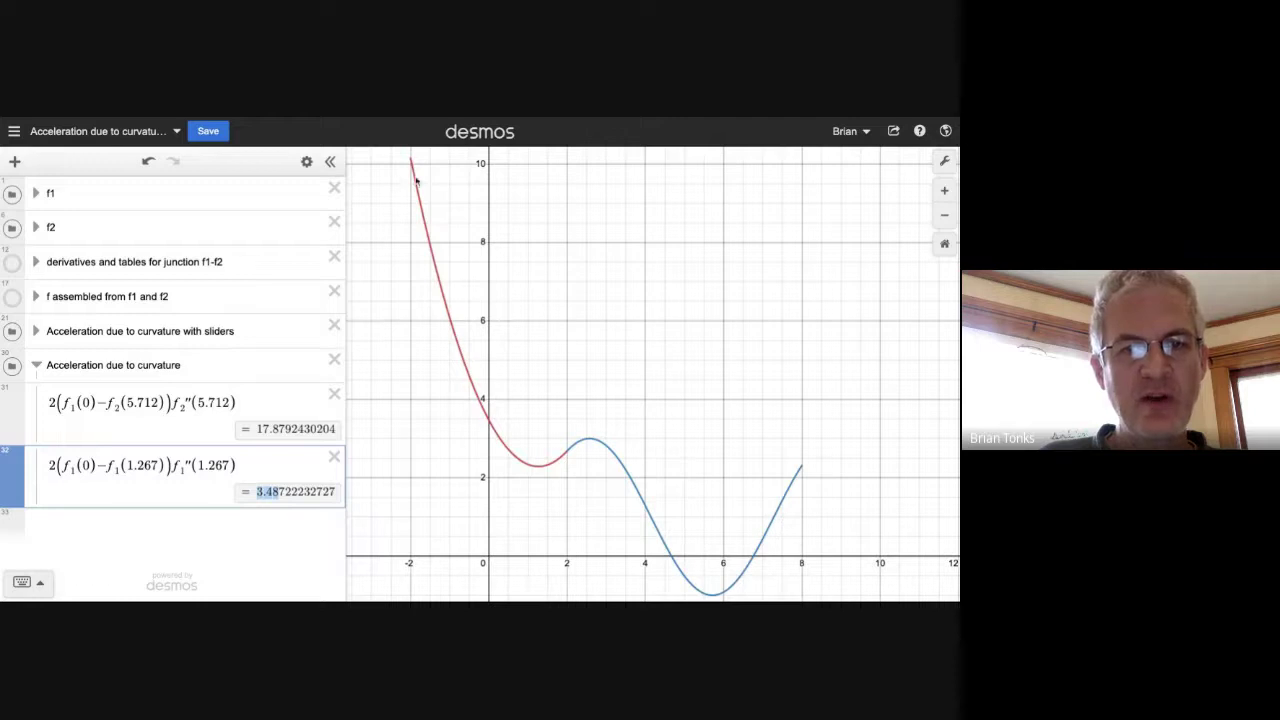
Add an empty expression below the f_1(1.267) acceleration expression and read the blue curve's maximum on the graph.
left_click(243, 465)
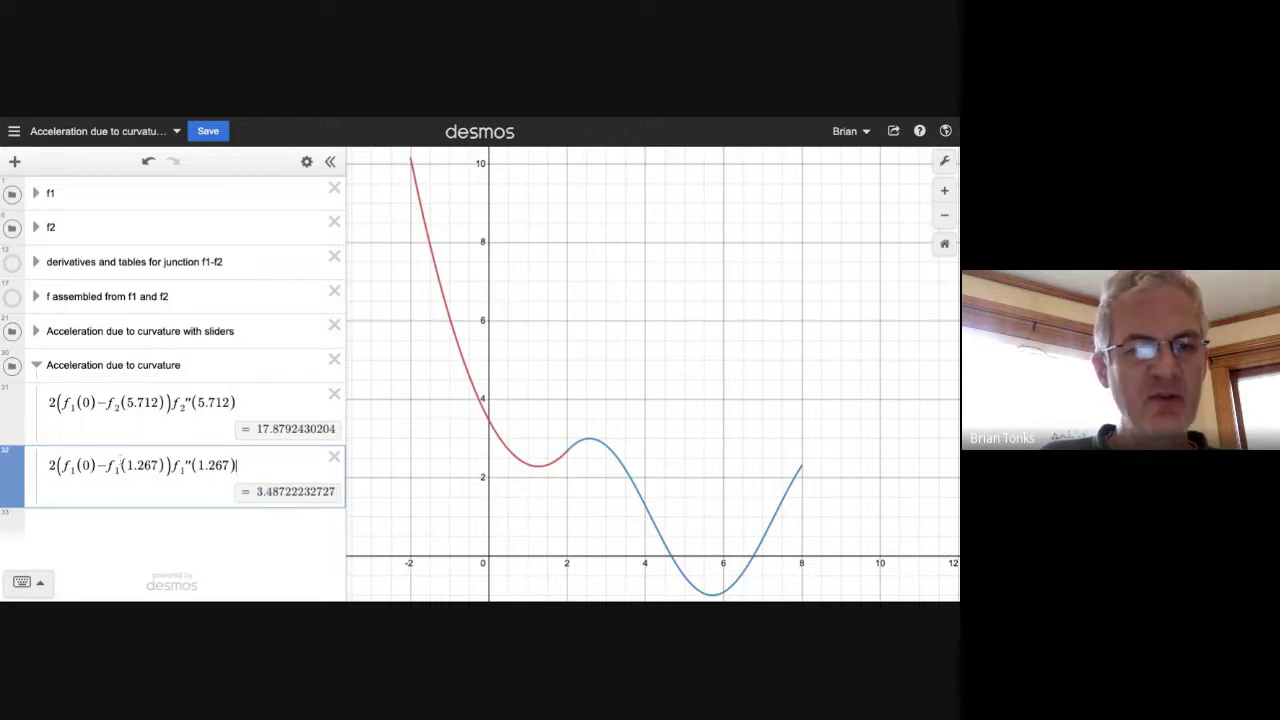
left_click_drag(66, 465, 166, 466)
left_click(152, 465)
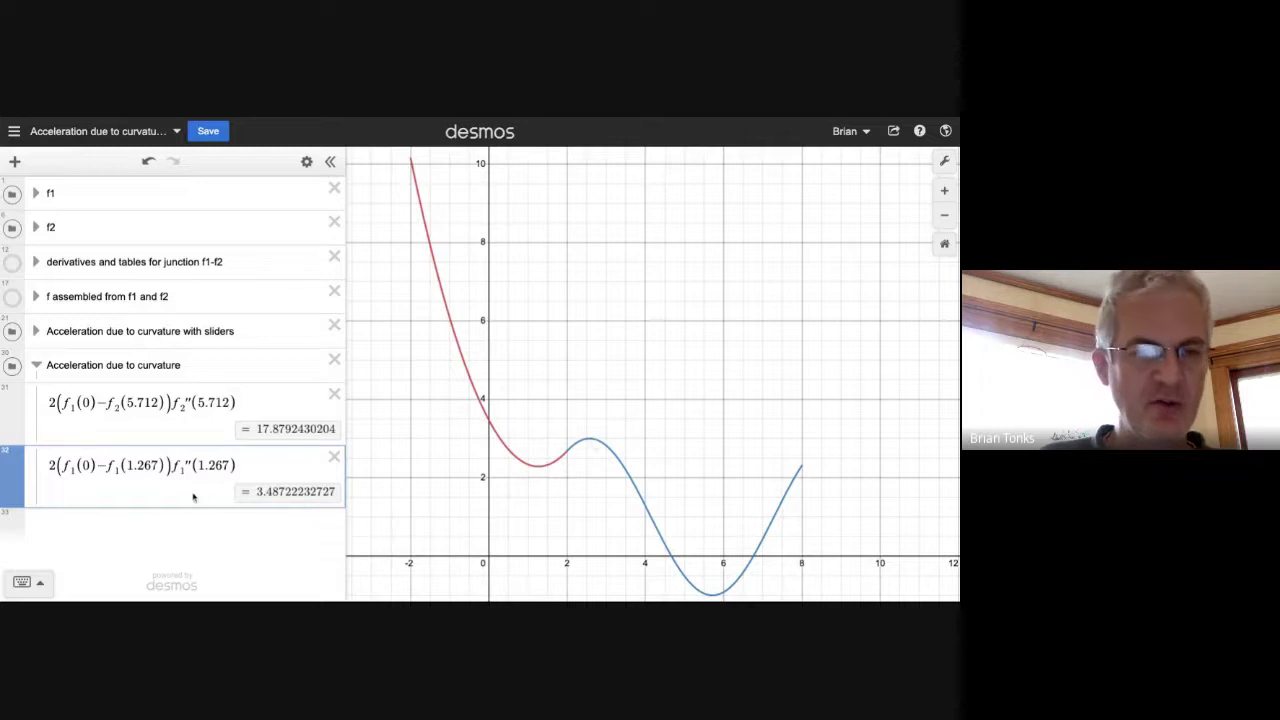
left_click(249, 462)
key("Return")
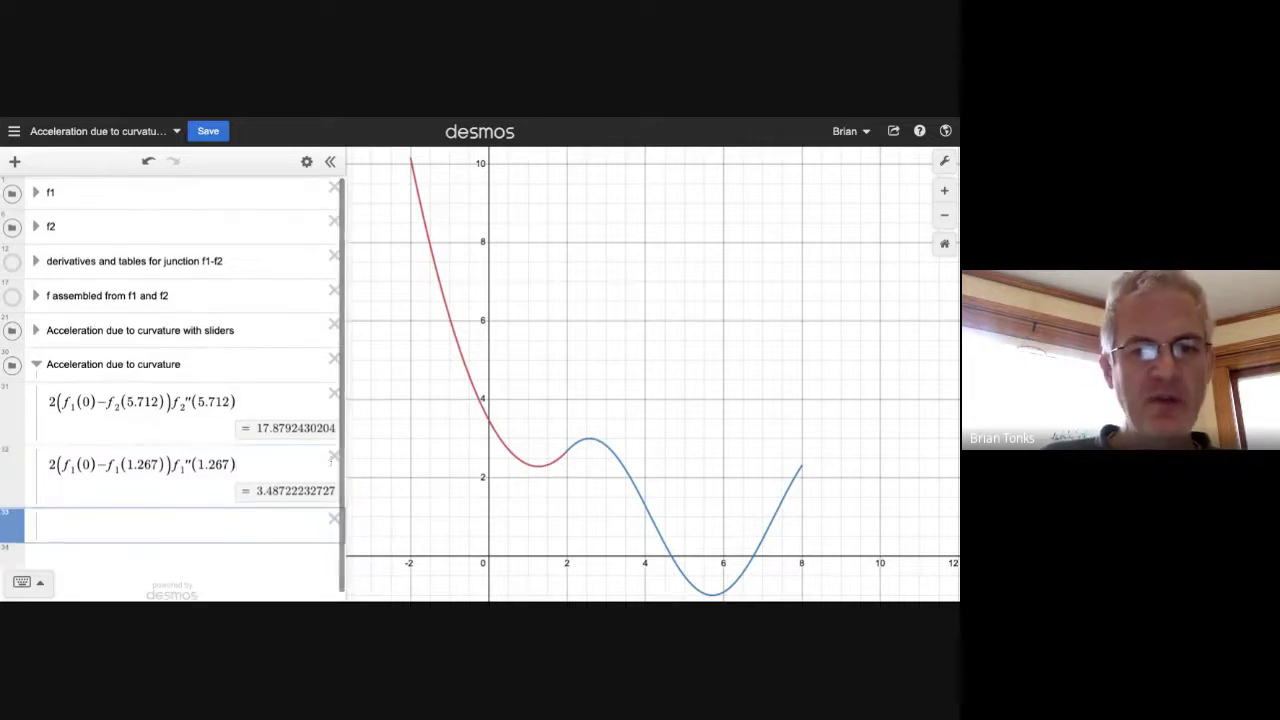
left_click(592, 443)
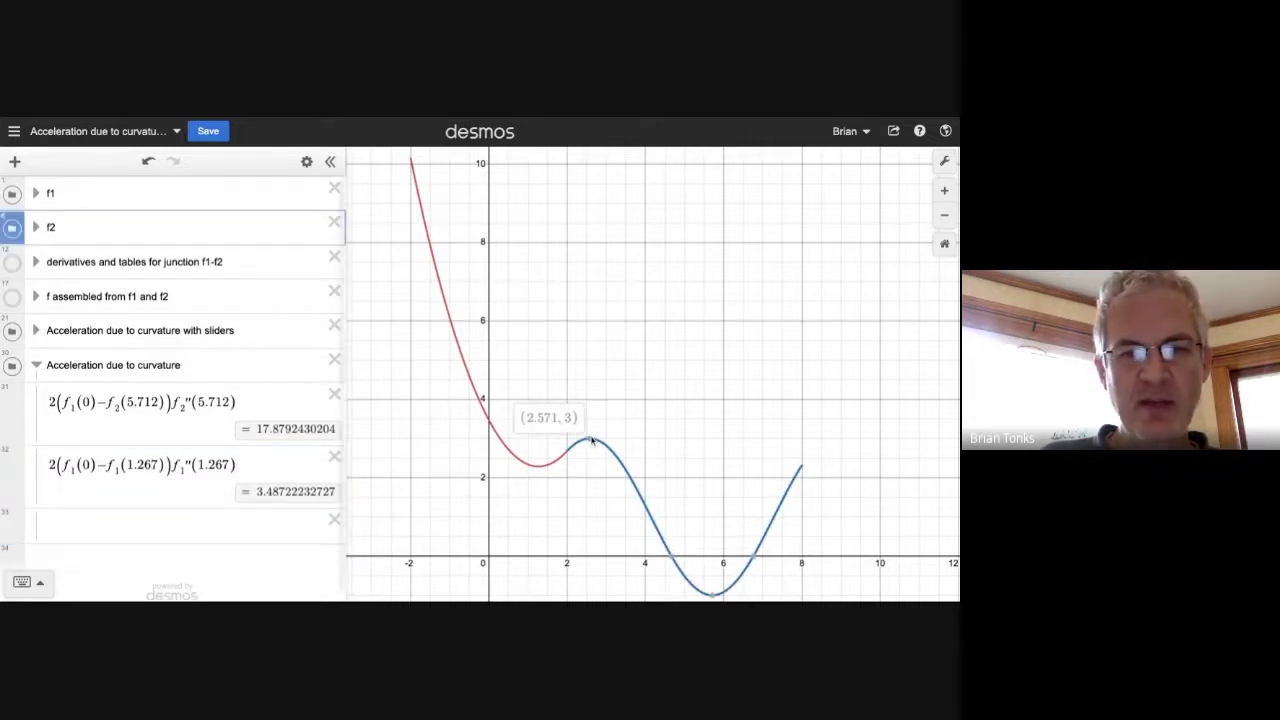
left_click(591, 440)
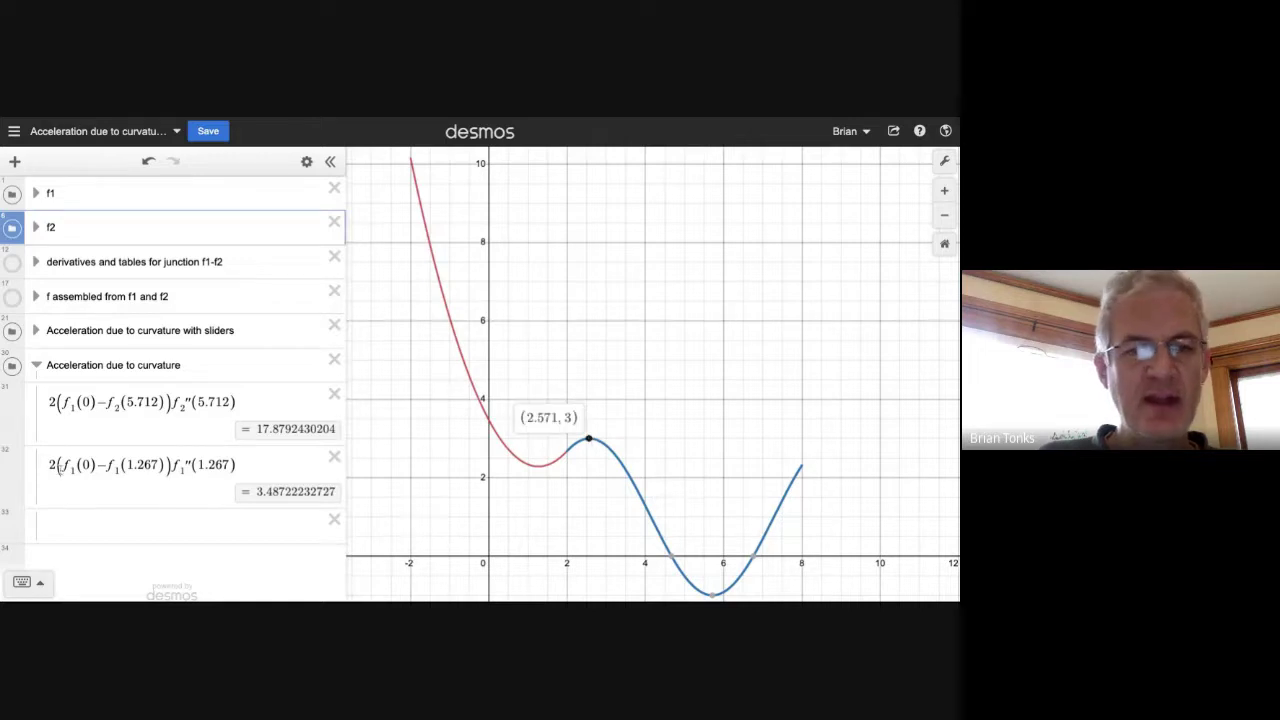
Copy the whole f_1(1.267) acceleration expression into the empty row below it.
left_click_drag(51, 467, 182, 472)
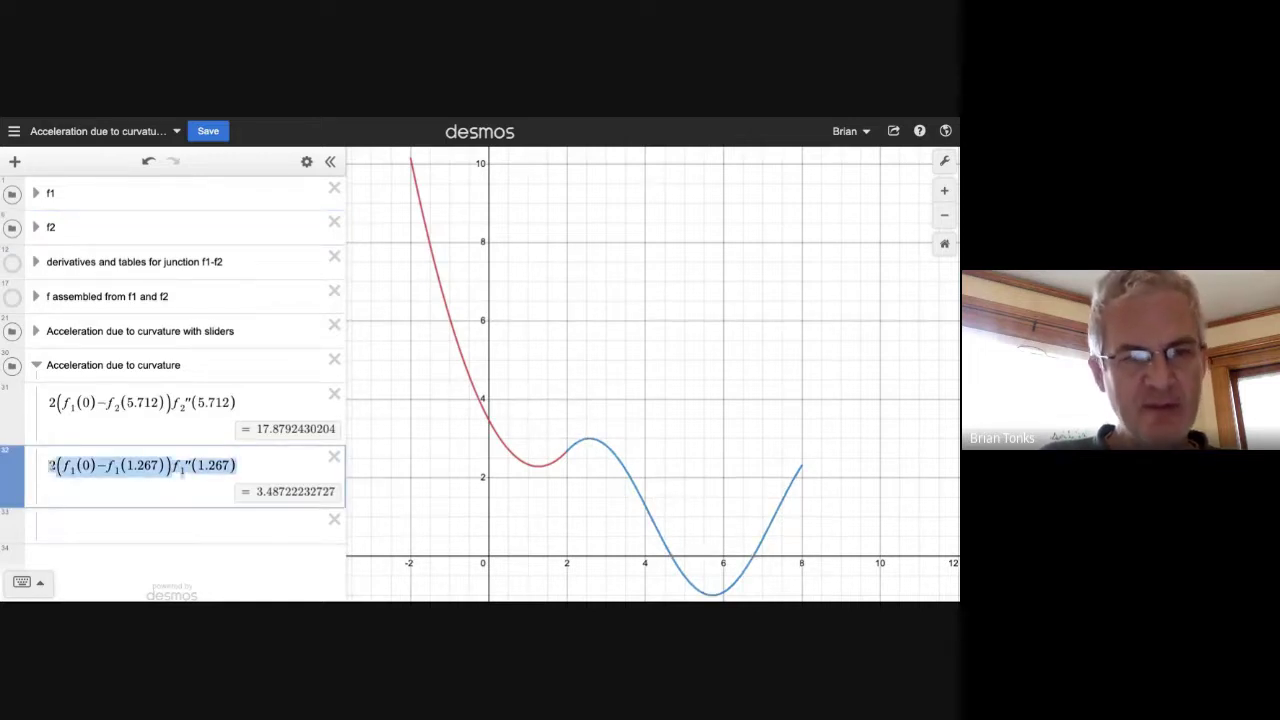
key("ctrl+c")
left_click(186, 545)
key("ctrl+v")
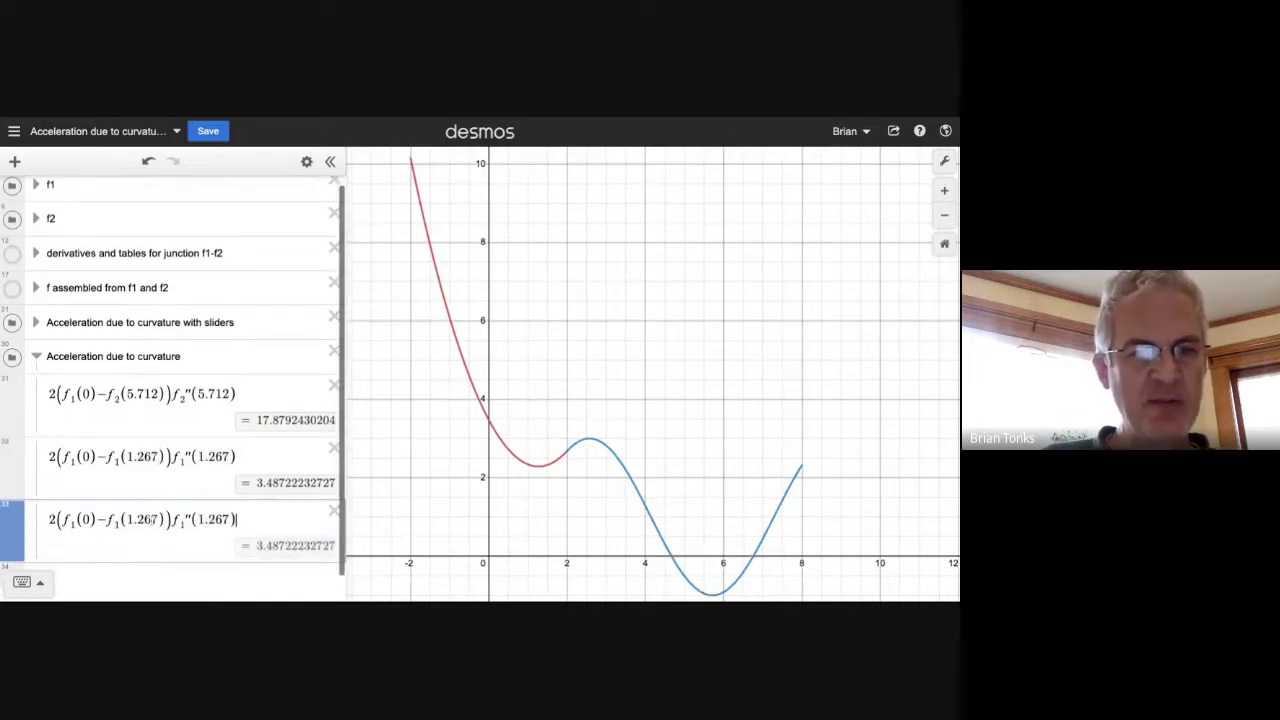
Check the red curve's starting point at x = 0 and change the copied expression's subtracted term from f_1 to f_2.
double_click(66, 521)
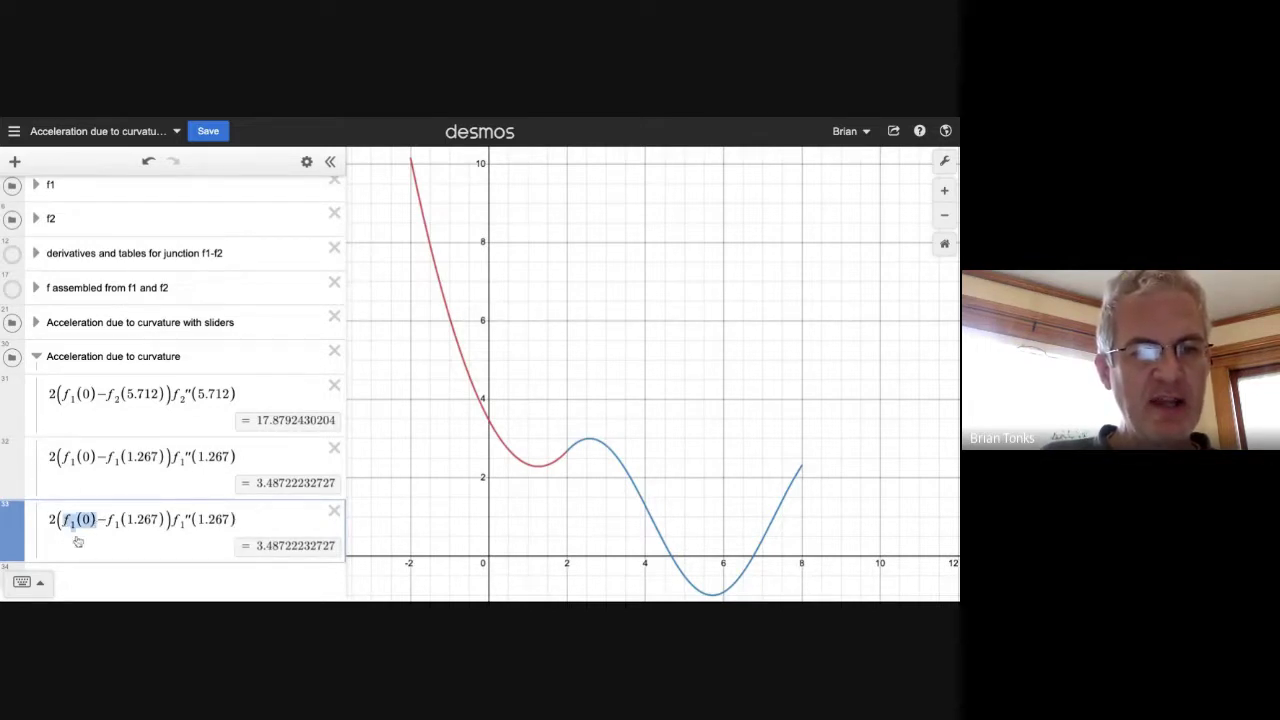
left_click(490, 422)
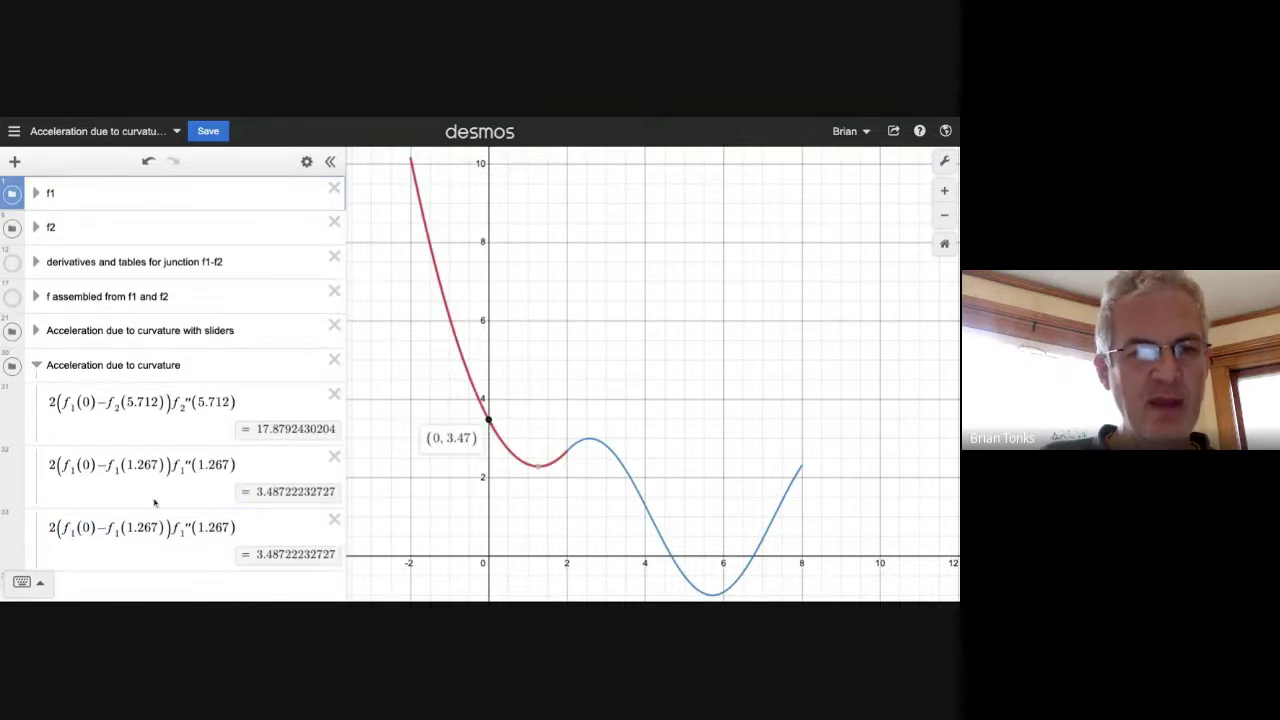
left_click(117, 533)
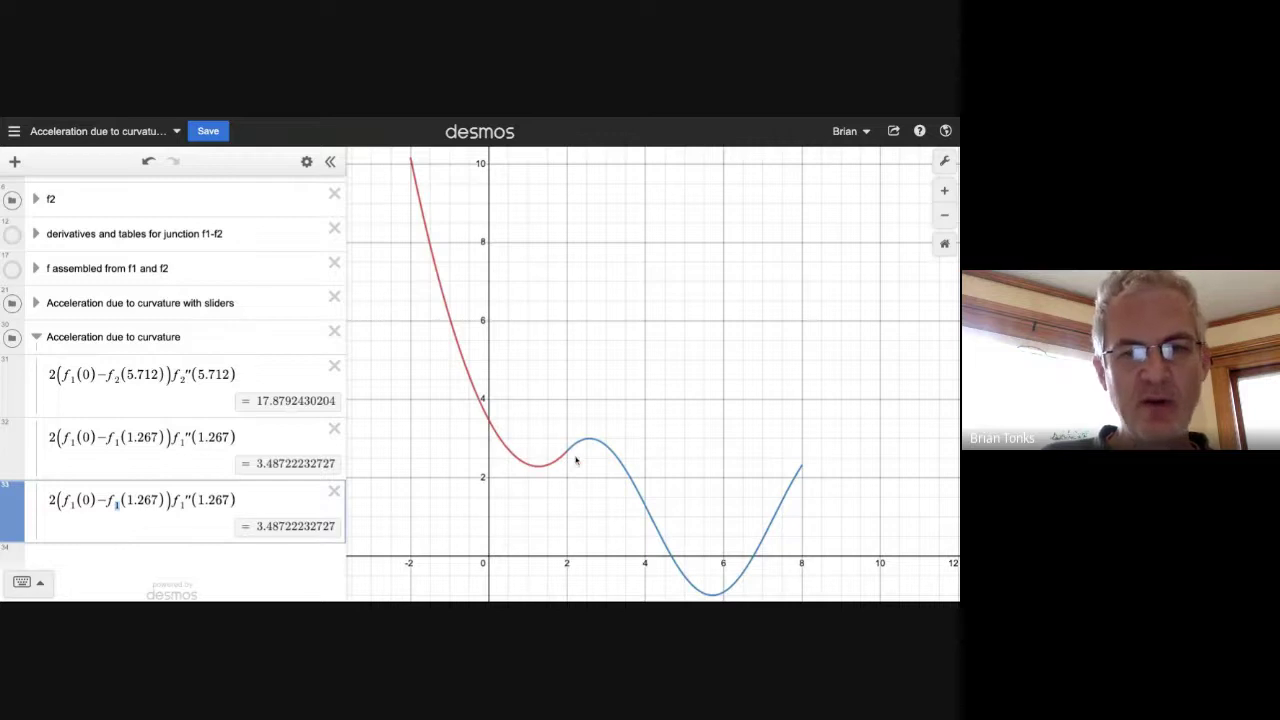
key("BackSpace")
type("2")
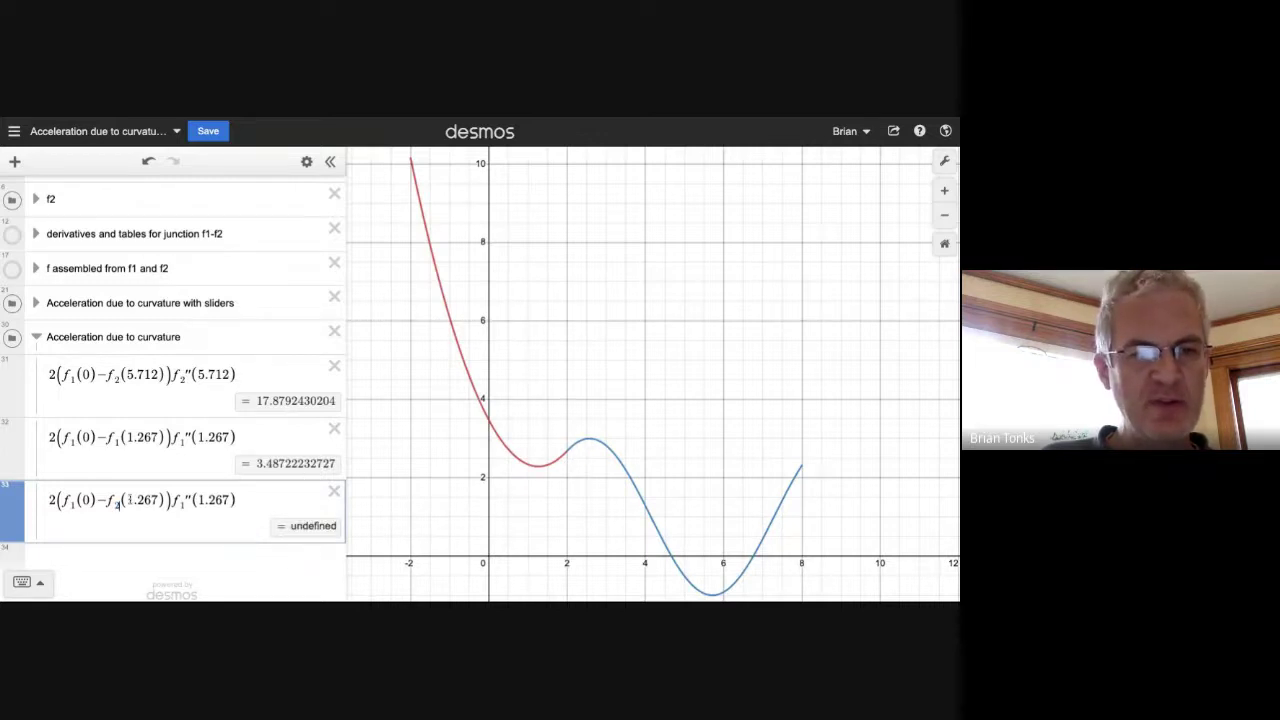
Read the blue curve's maximum on the graph and set the f_2 height term's argument to 2.571.
left_click(590, 440)
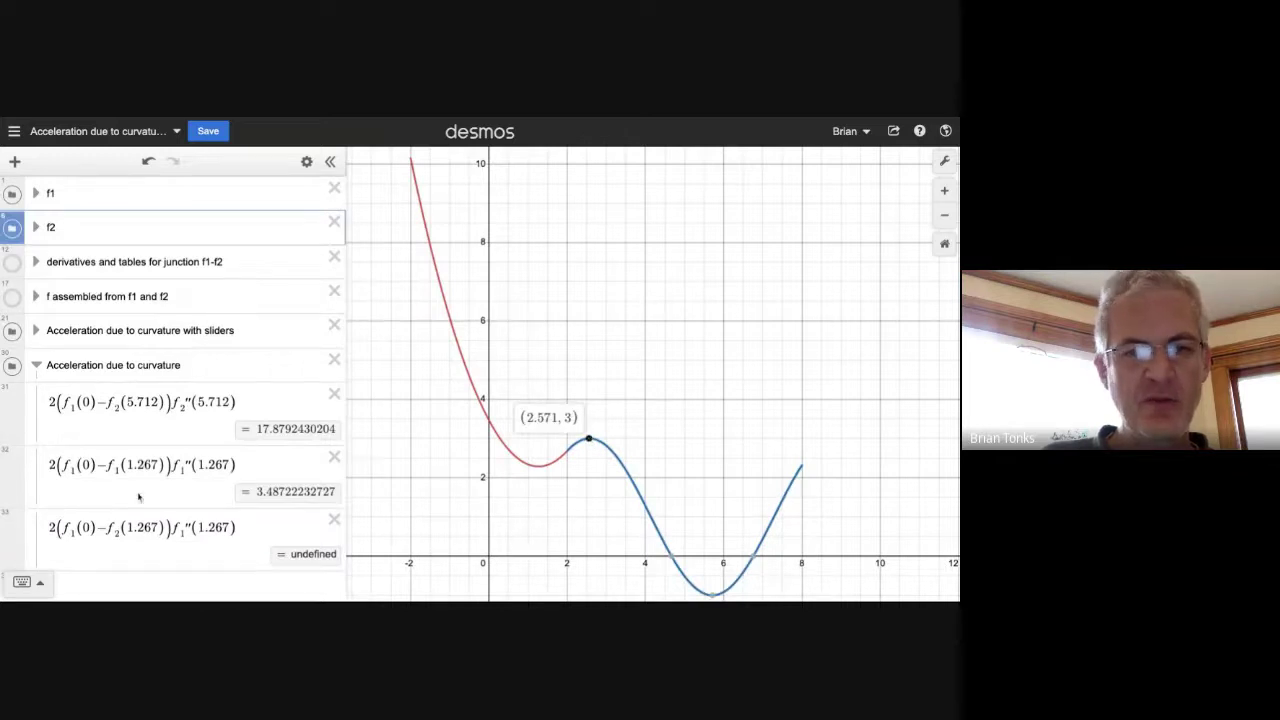
left_click(135, 525)
left_click_drag(127, 500, 160, 500)
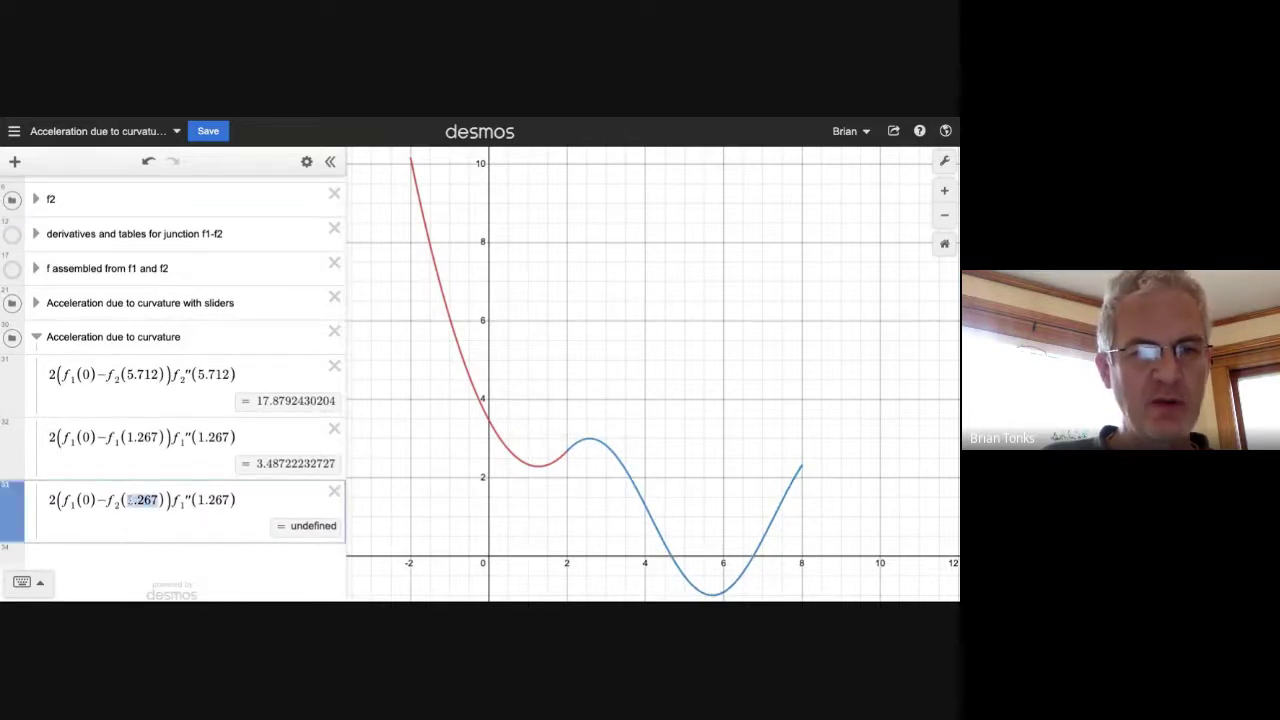
type("2.57")
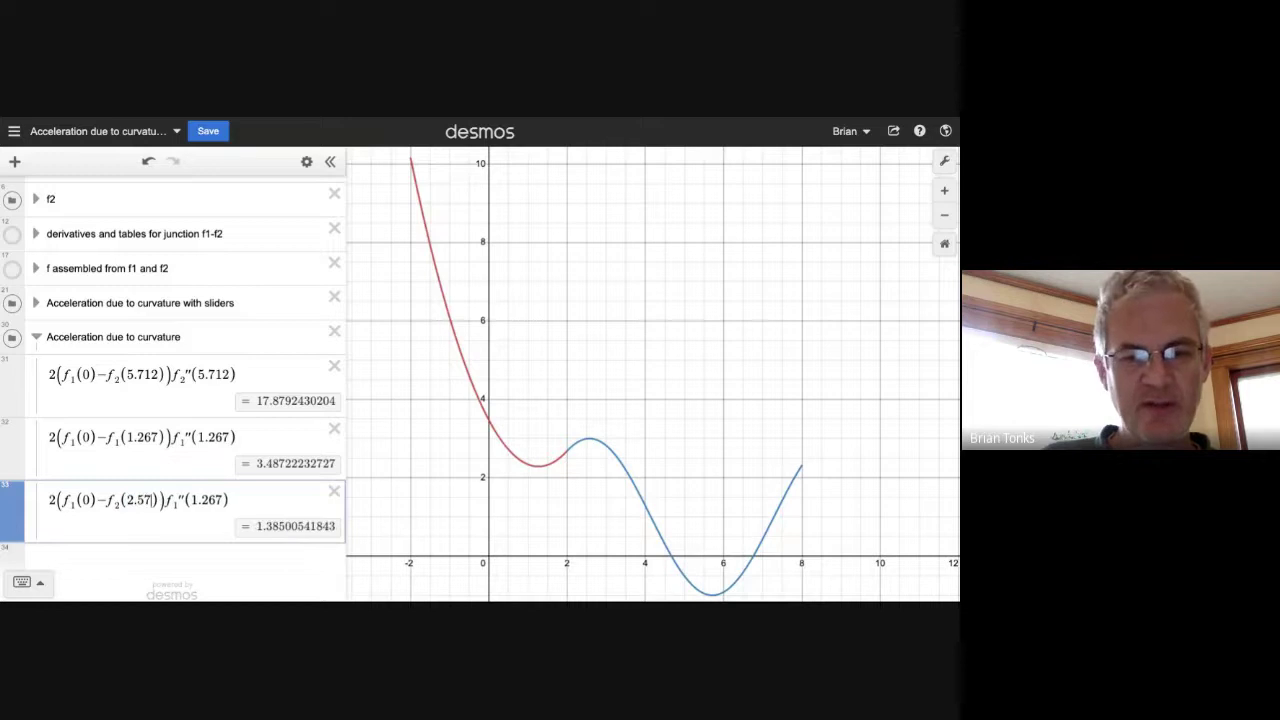
type("1")
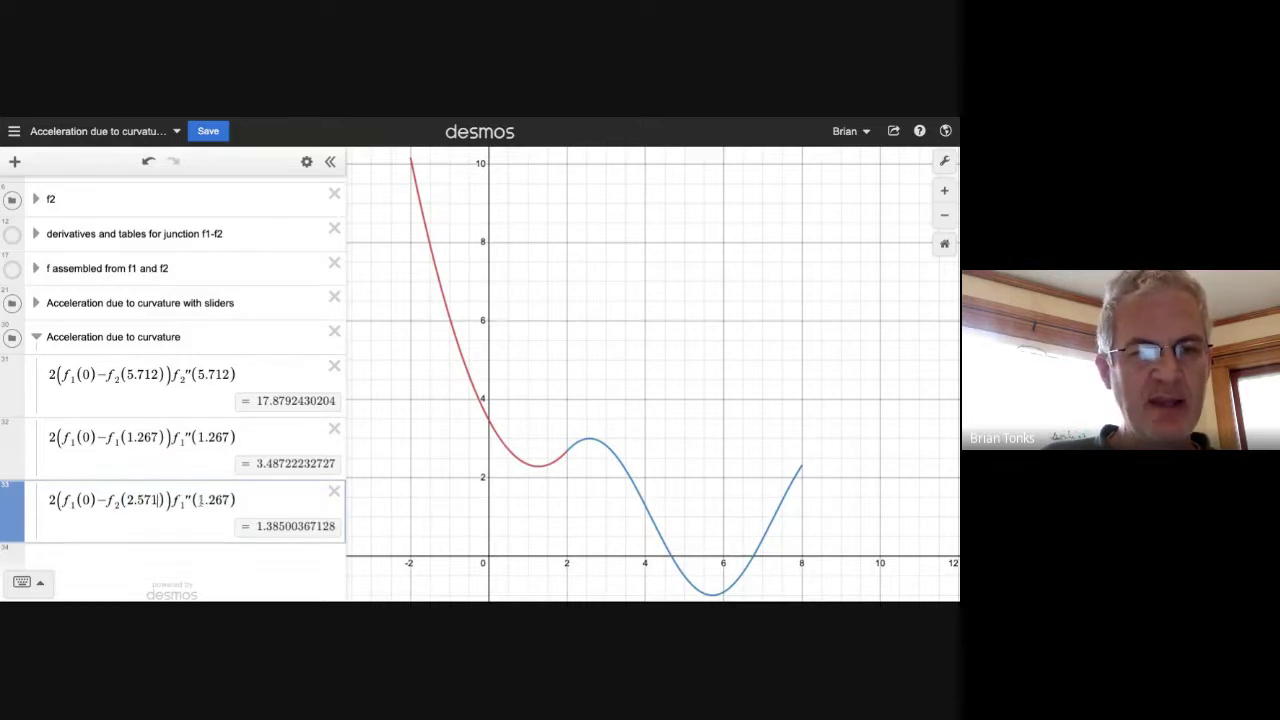
Change the second-derivative factor of the copied expression to f_2''(2.571).
left_click_drag(198, 500, 233, 500)
type("2.5")
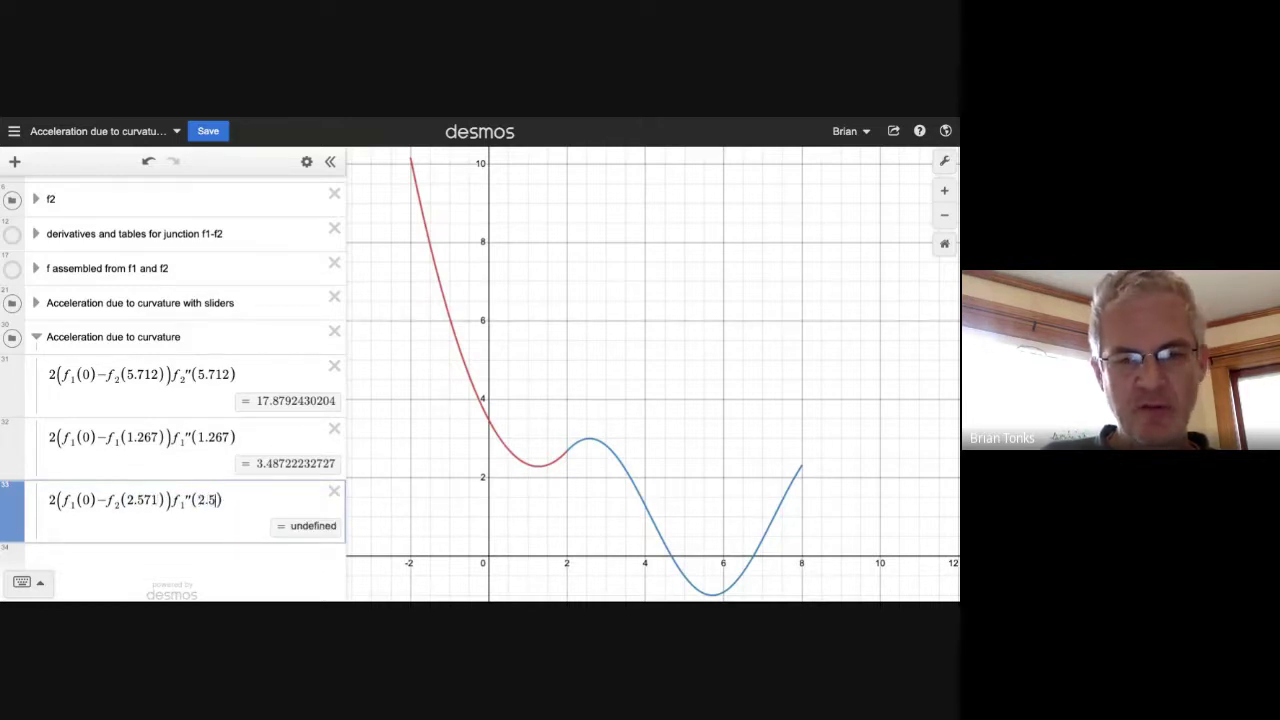
type("71")
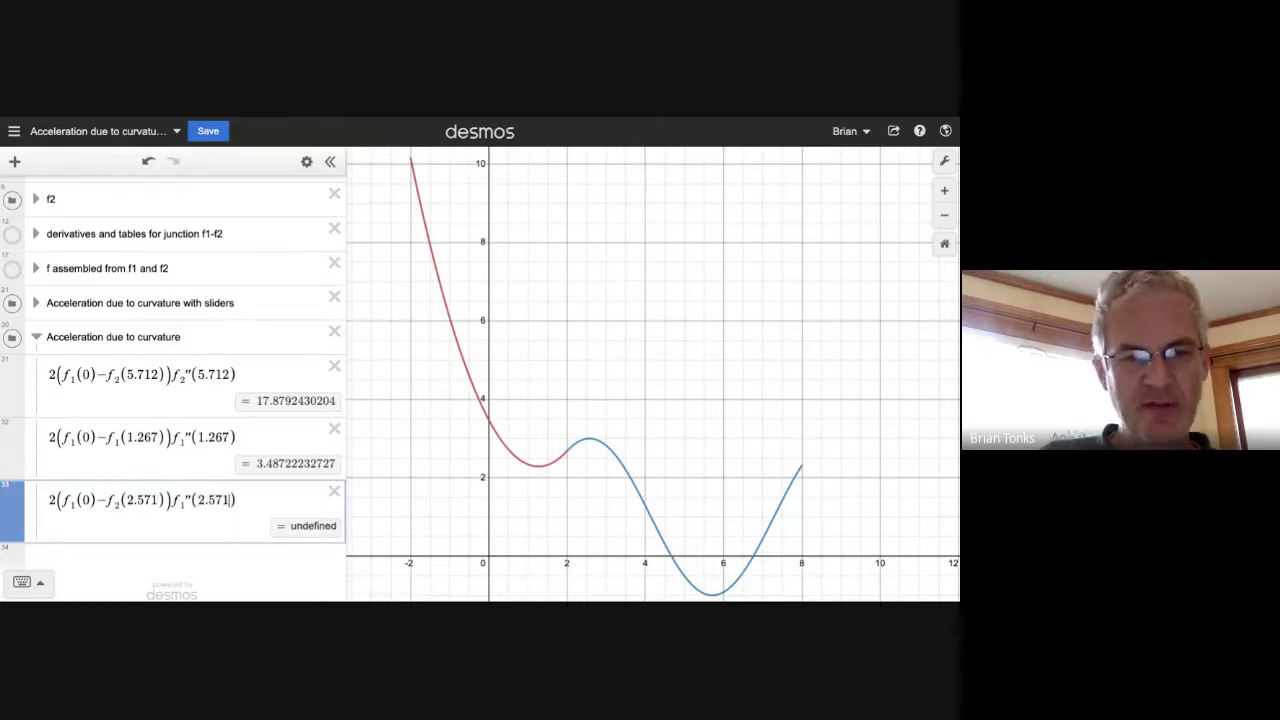
left_click(185, 504)
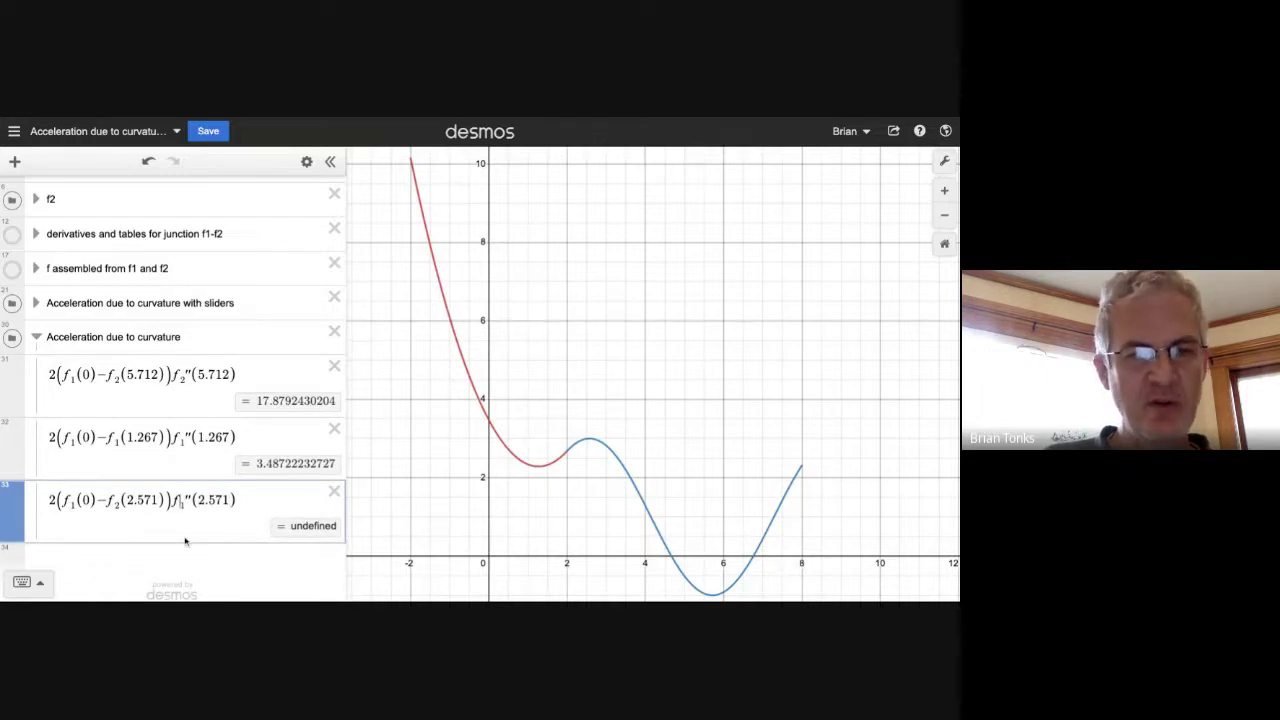
key("BackSpace")
type("2")
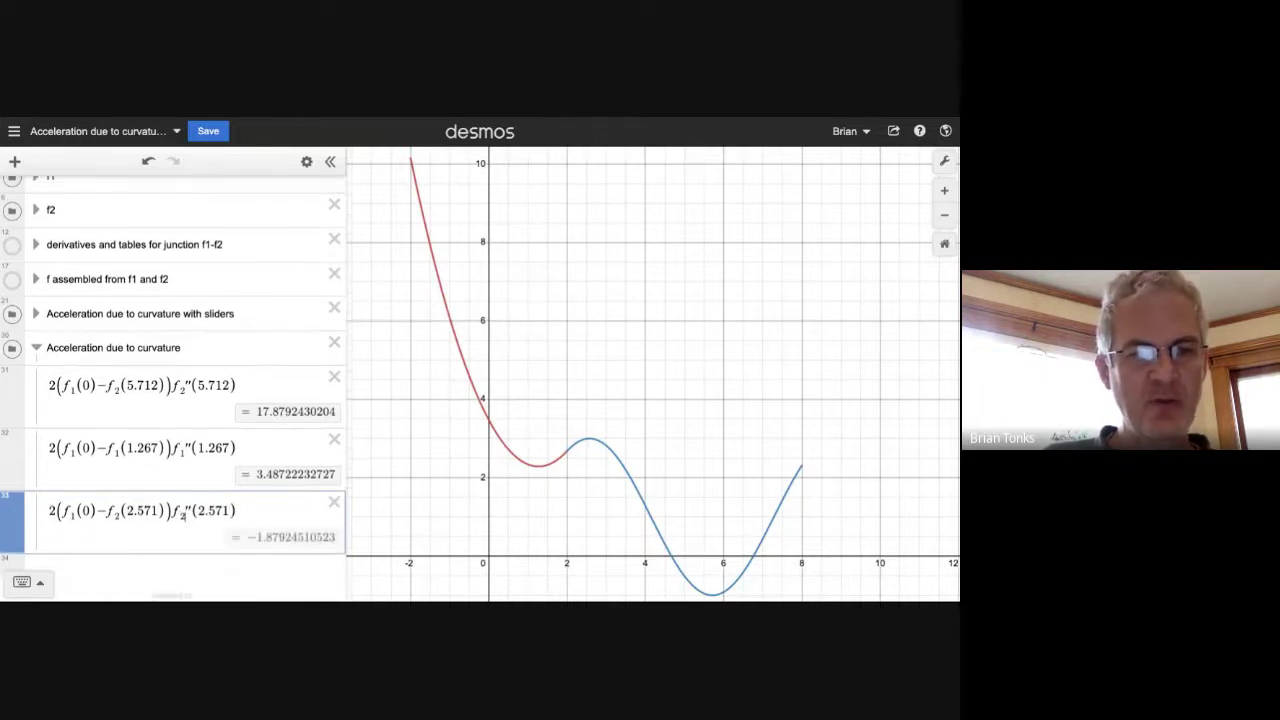
Examine the acceleration result for 2.571 and relate it to the blue curve's maximum on the graph.
left_click_drag(249, 537, 298, 537)
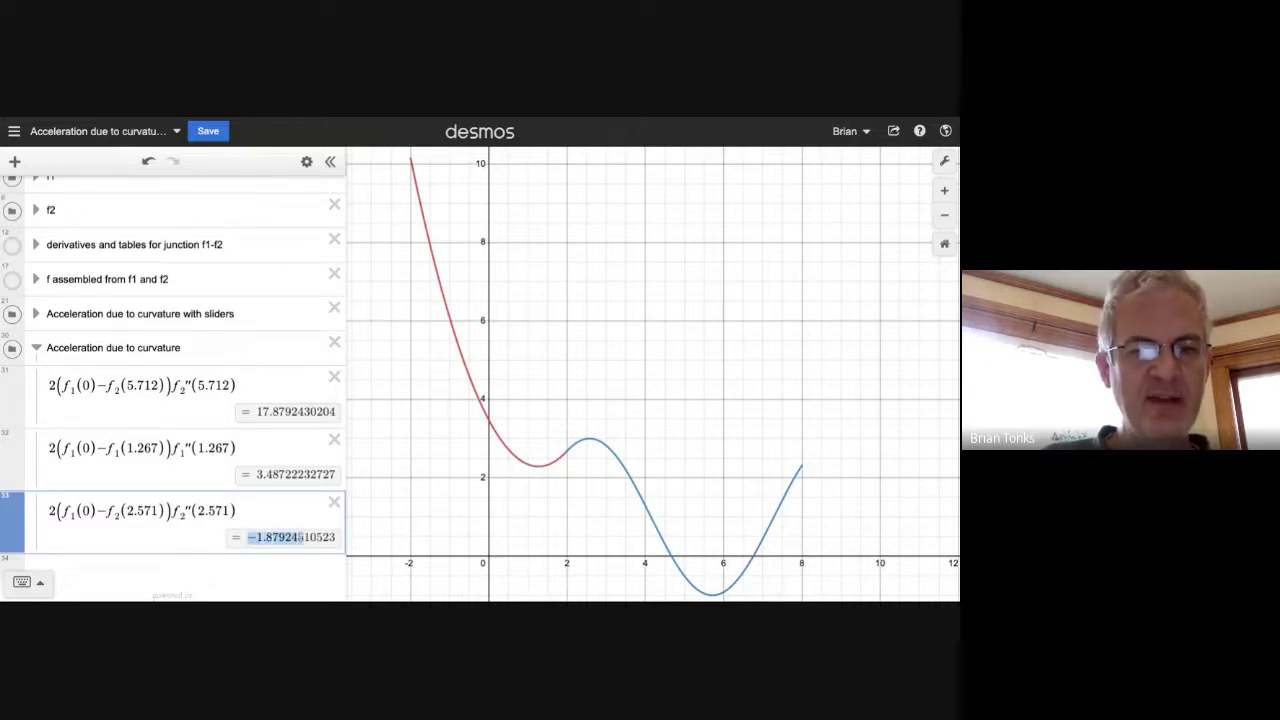
left_click(300, 537)
scroll(270, 525, "down", 1)
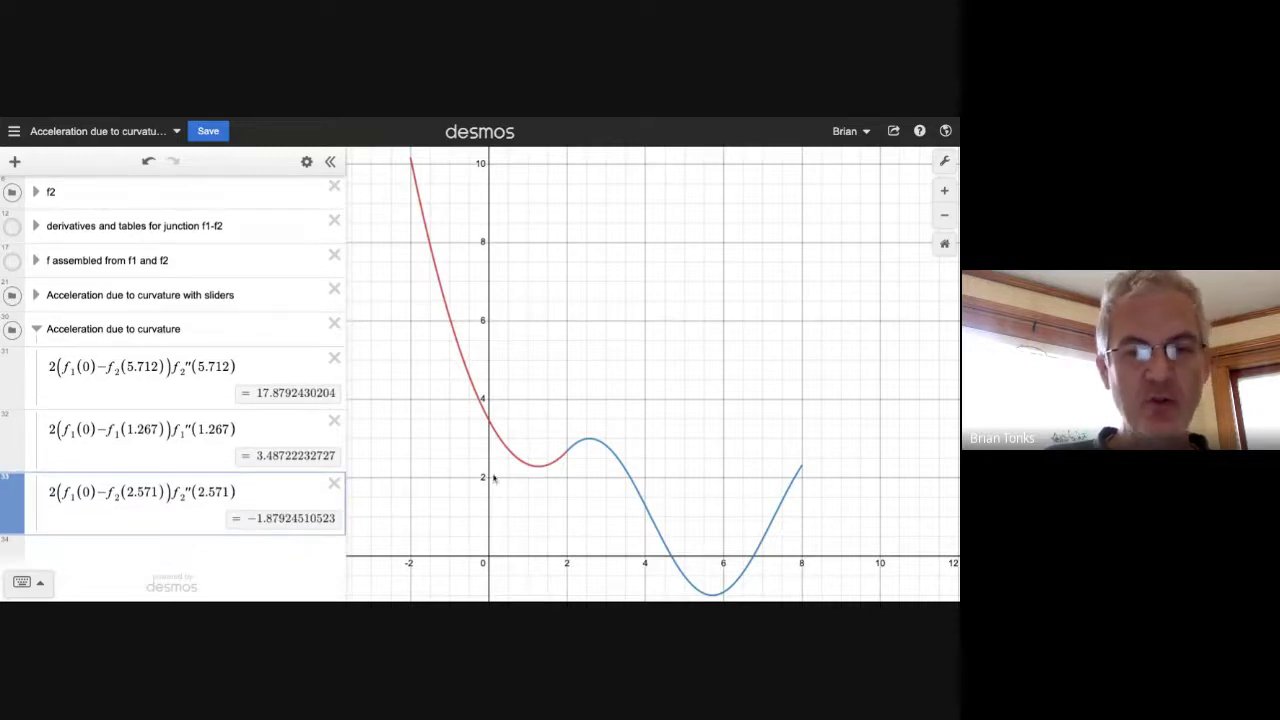
left_click(591, 441)
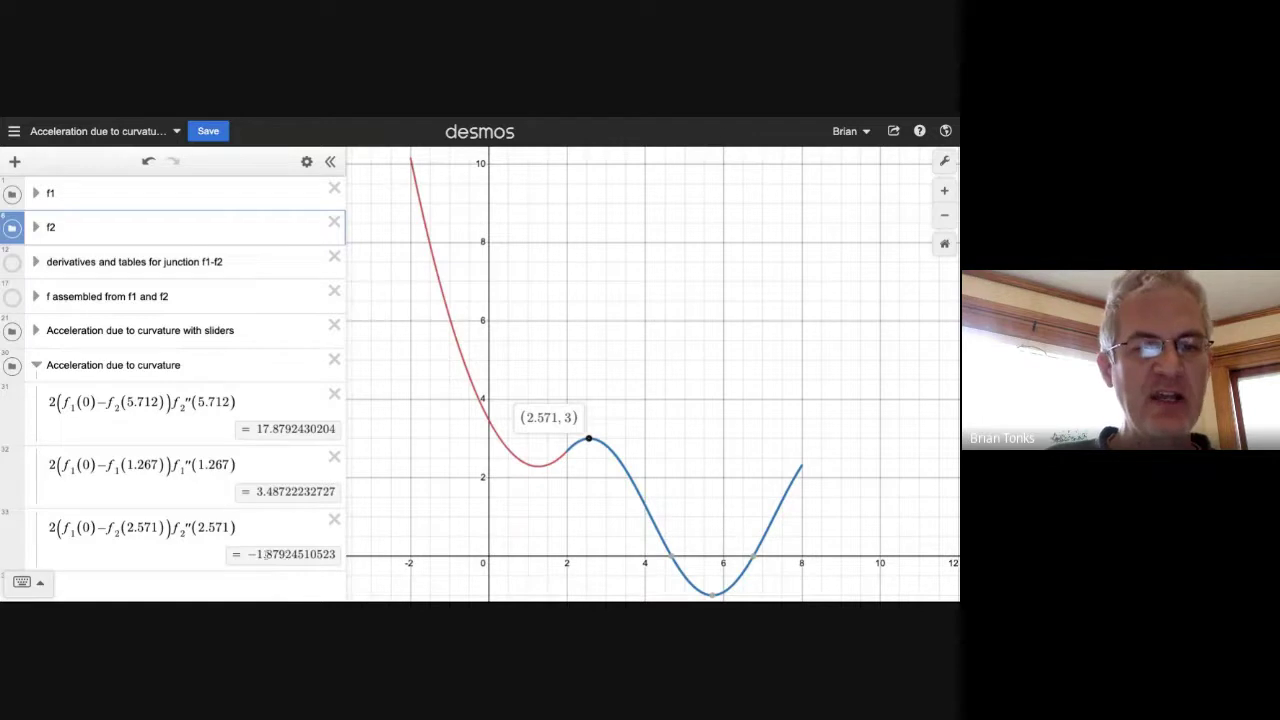
left_click(244, 531)
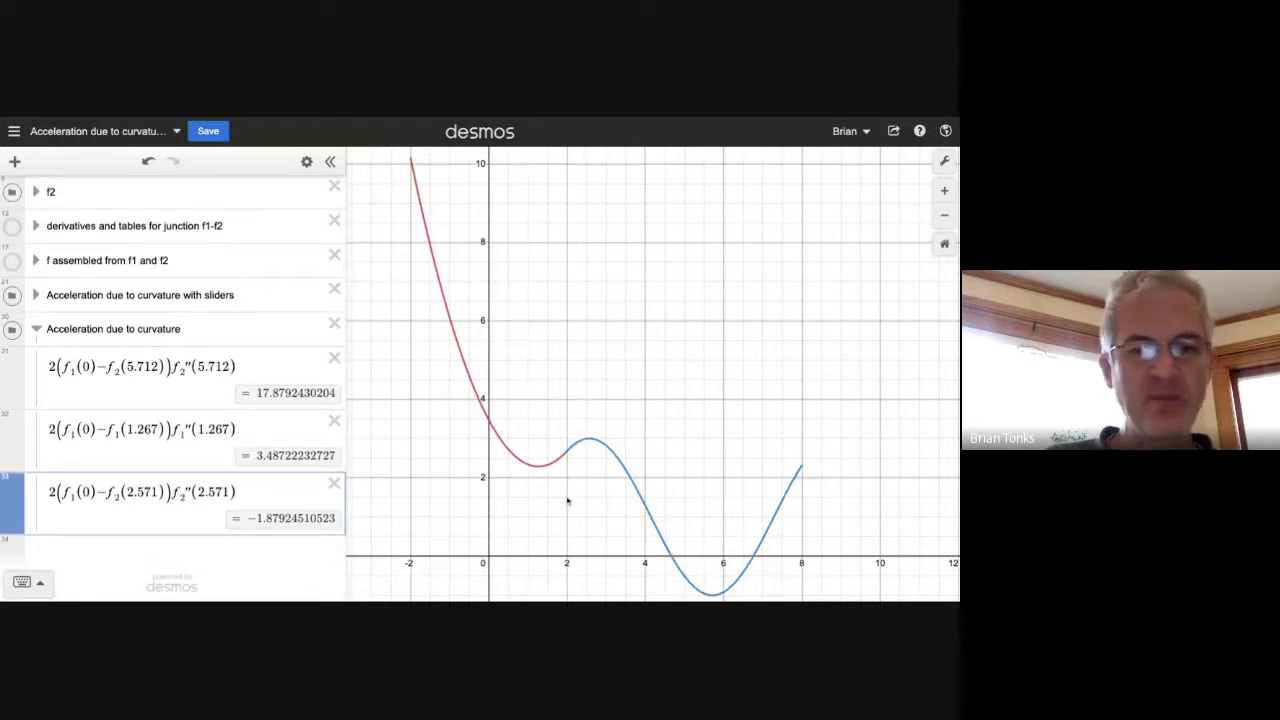
Read the blue curve's minimum and duplicate the 2.571 expression as a new entry inside the Acceleration due to curvature folder.
left_click(714, 597)
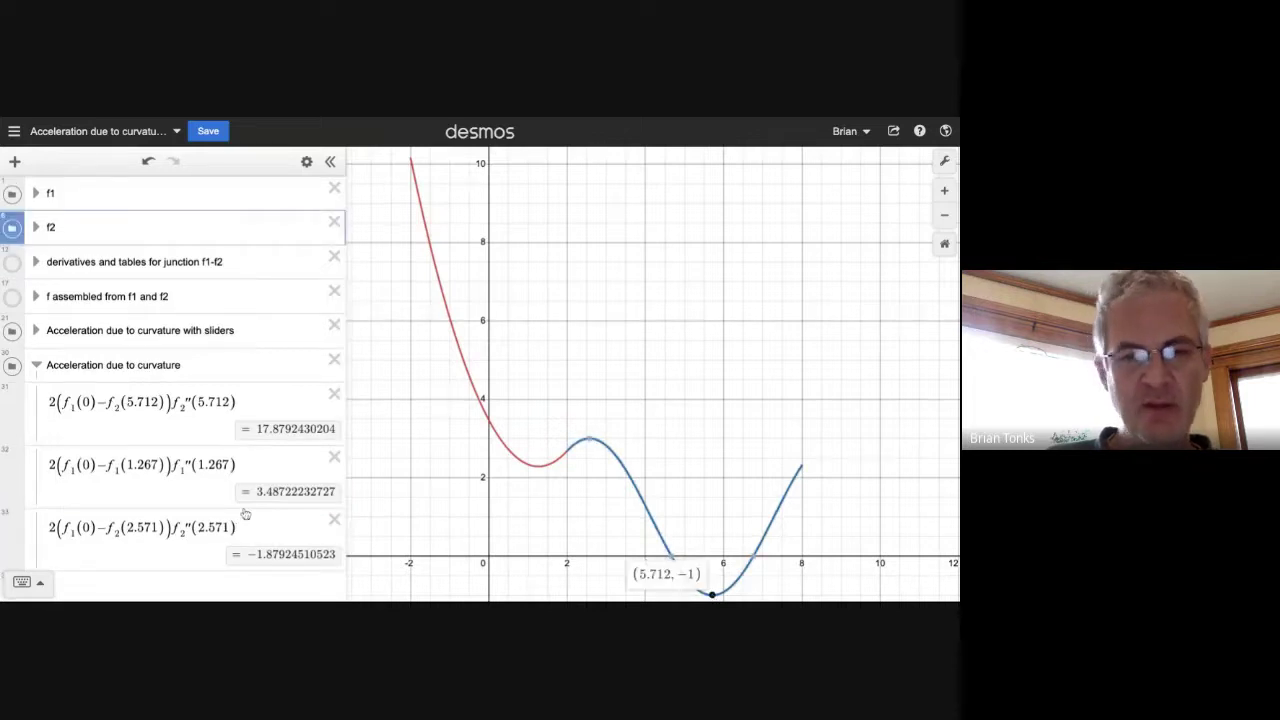
scroll(246, 515, "down", 1)
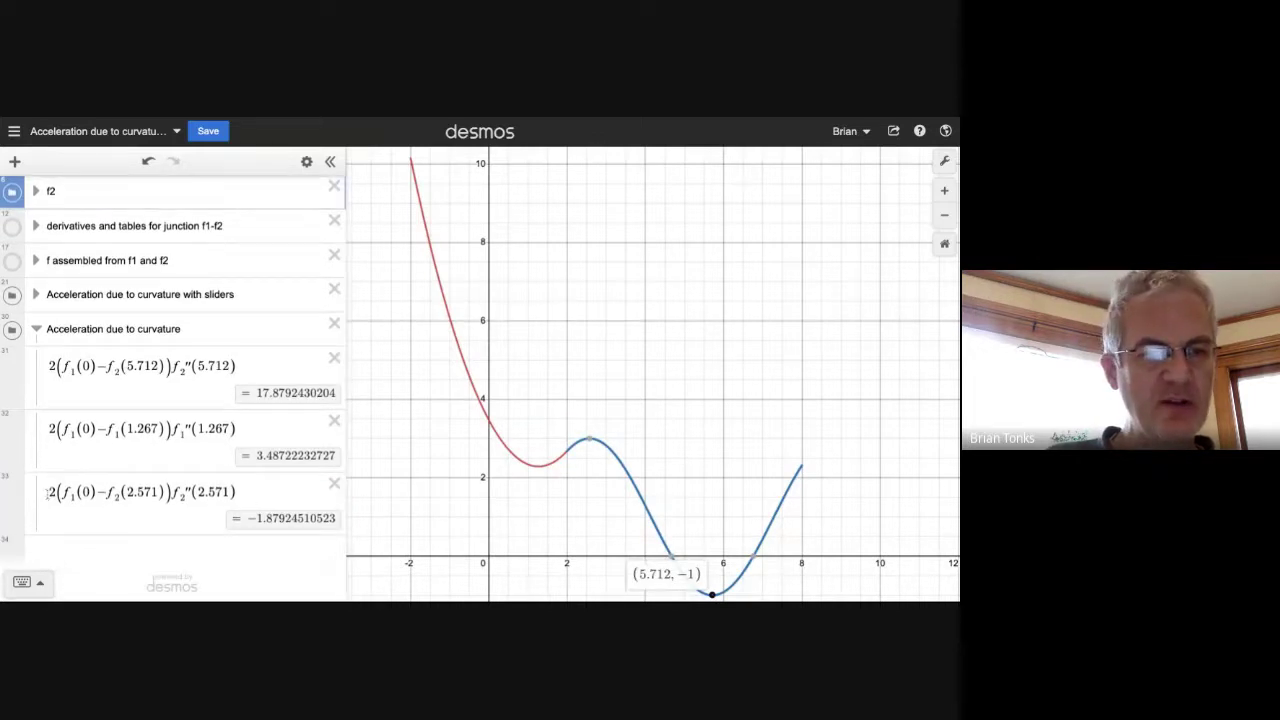
left_click_drag(48, 494, 182, 506)
key("ctrl+c")
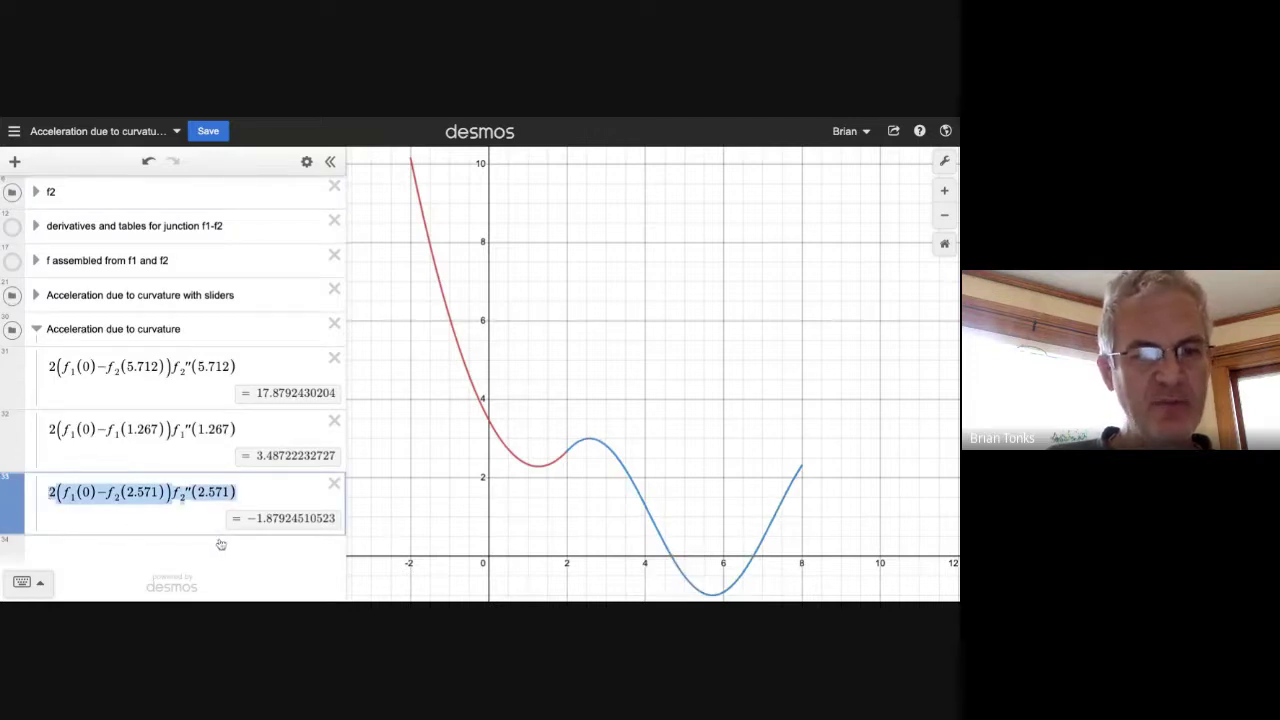
left_click(219, 545)
key("ctrl+v")
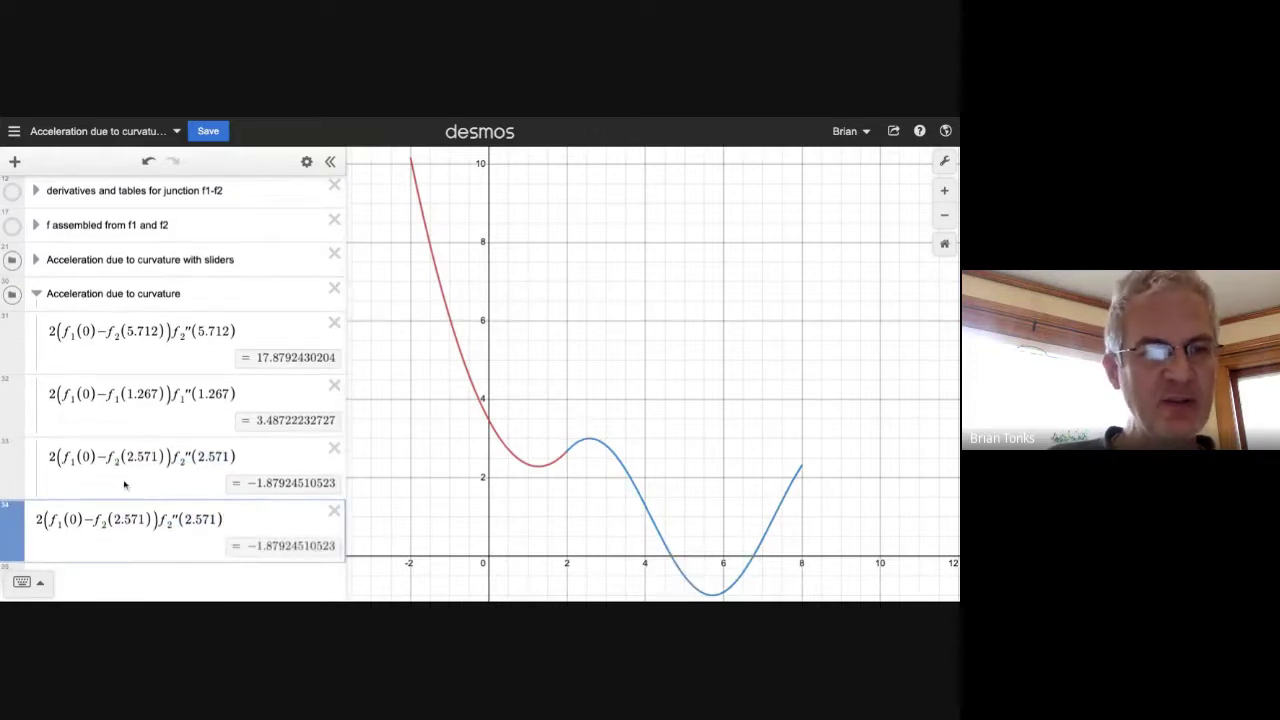
left_click_drag(16, 522, 16, 522)
Set the argument of the f_2 height term in the duplicated expression to 5.712.
left_click(128, 499)
left_click_drag(128, 499, 158, 499)
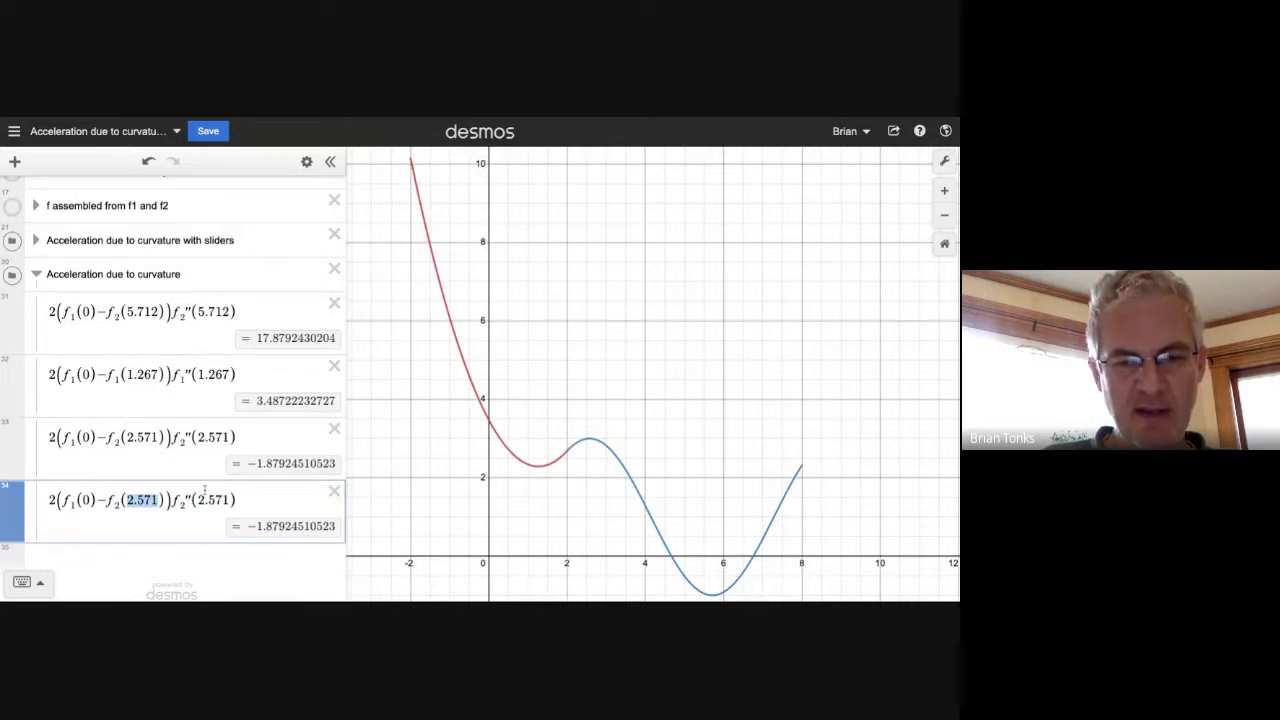
type("5.712")
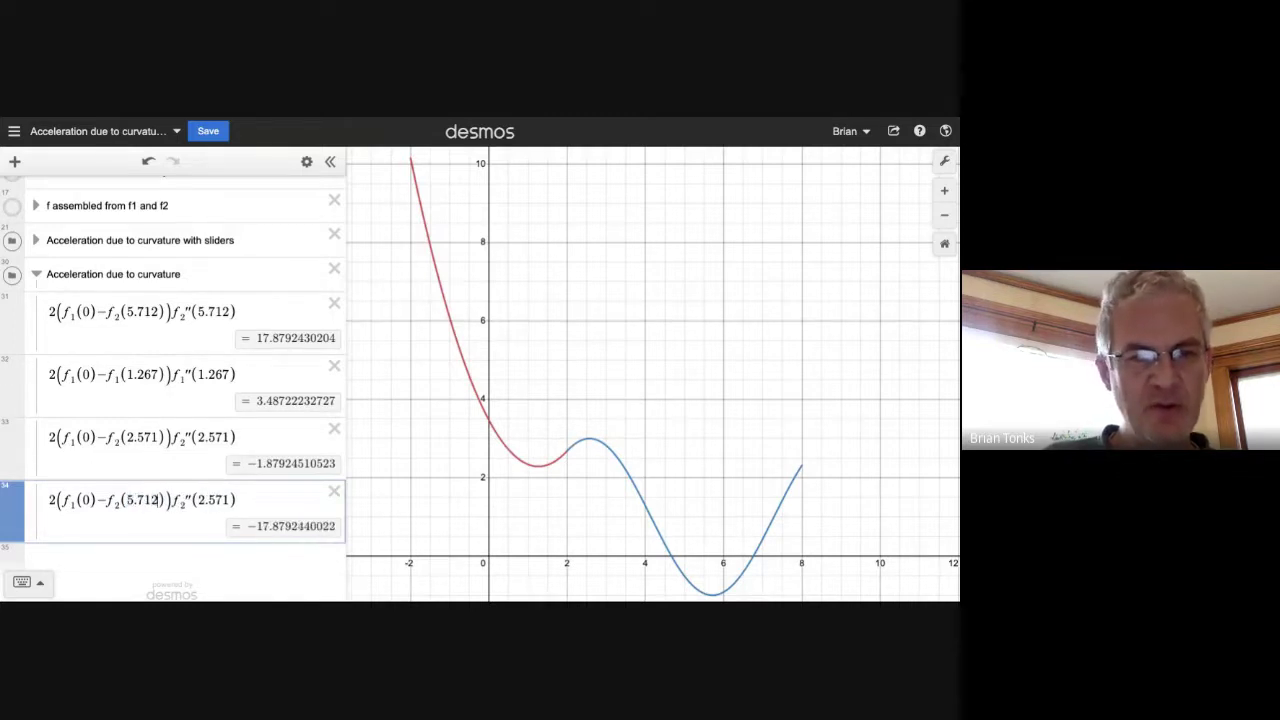
Recheck the blue curve's minimum, set the f_2'' argument to 5.712 in the duplicated expression and check the result.
left_click(714, 595)
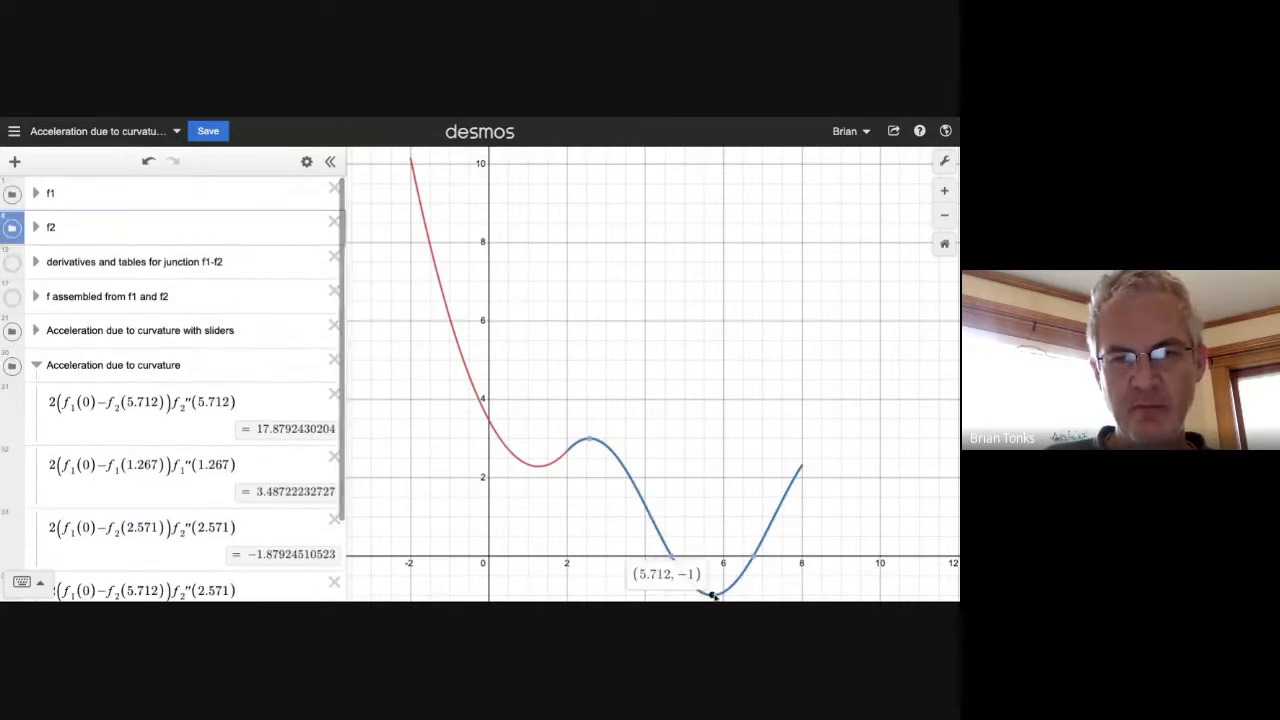
scroll(220, 556, "down", 2)
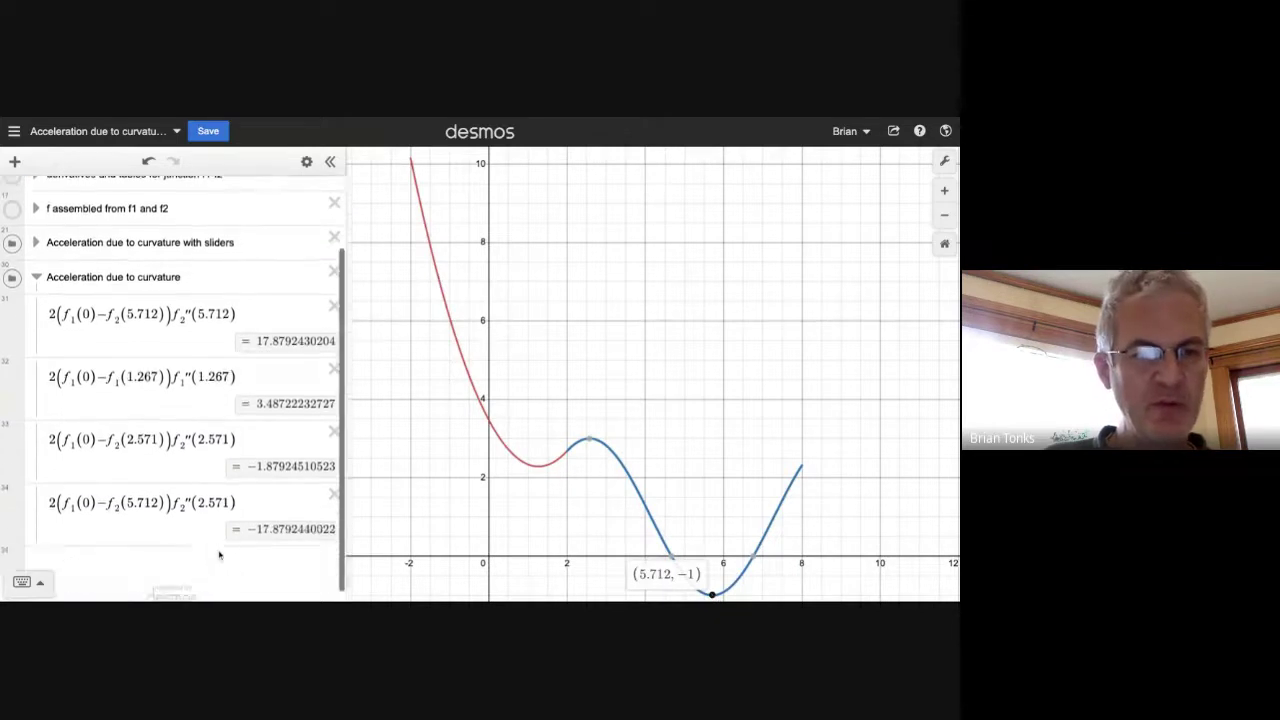
left_click_drag(197, 491, 231, 492)
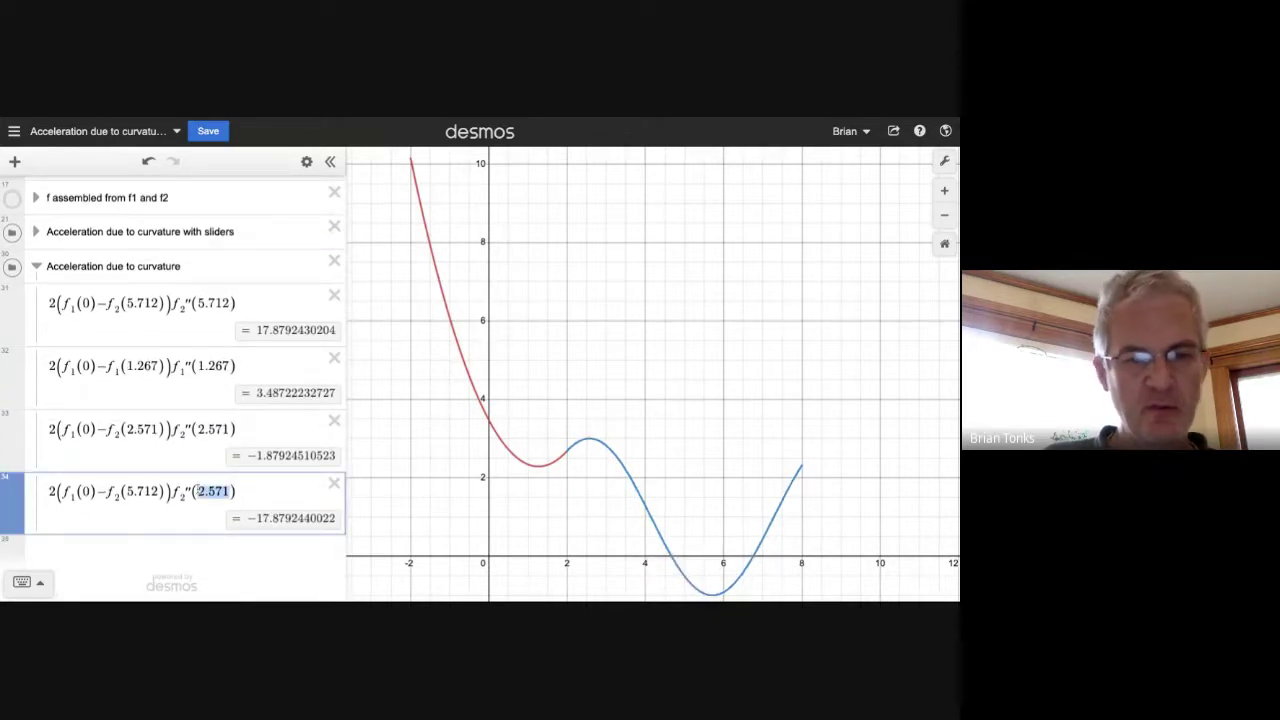
type("5.712")
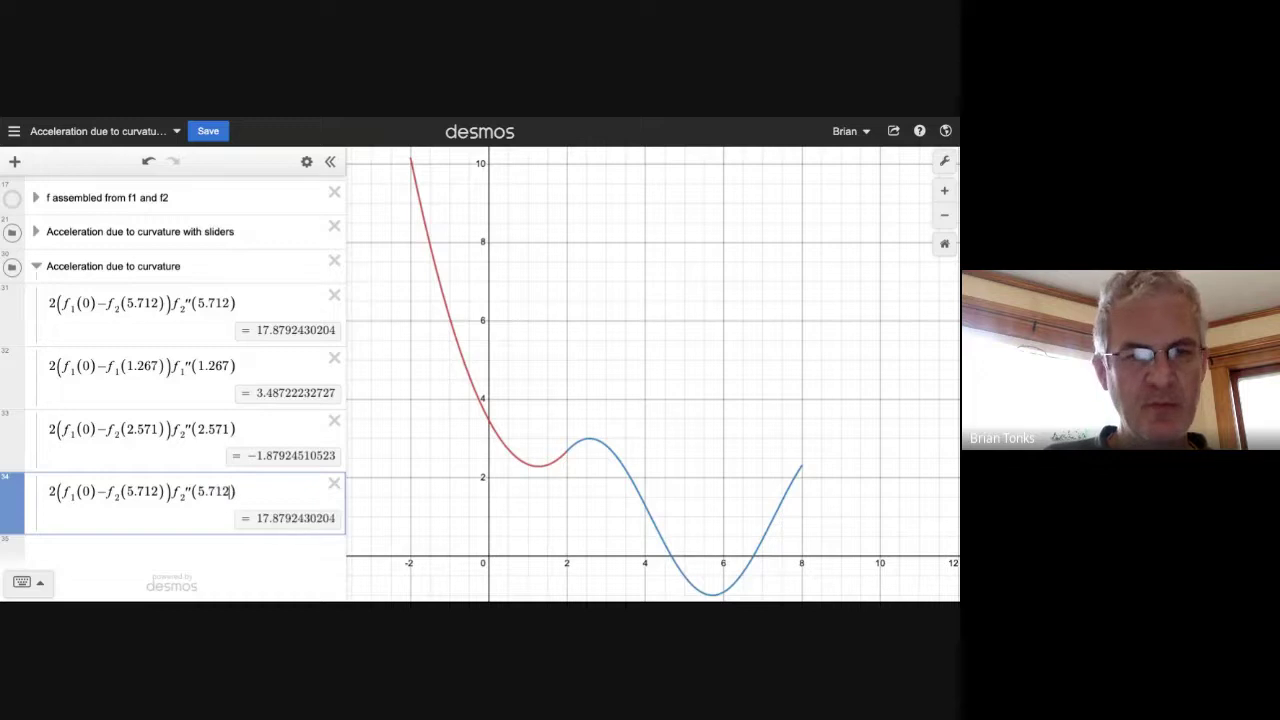
left_click_drag(257, 518, 280, 518)
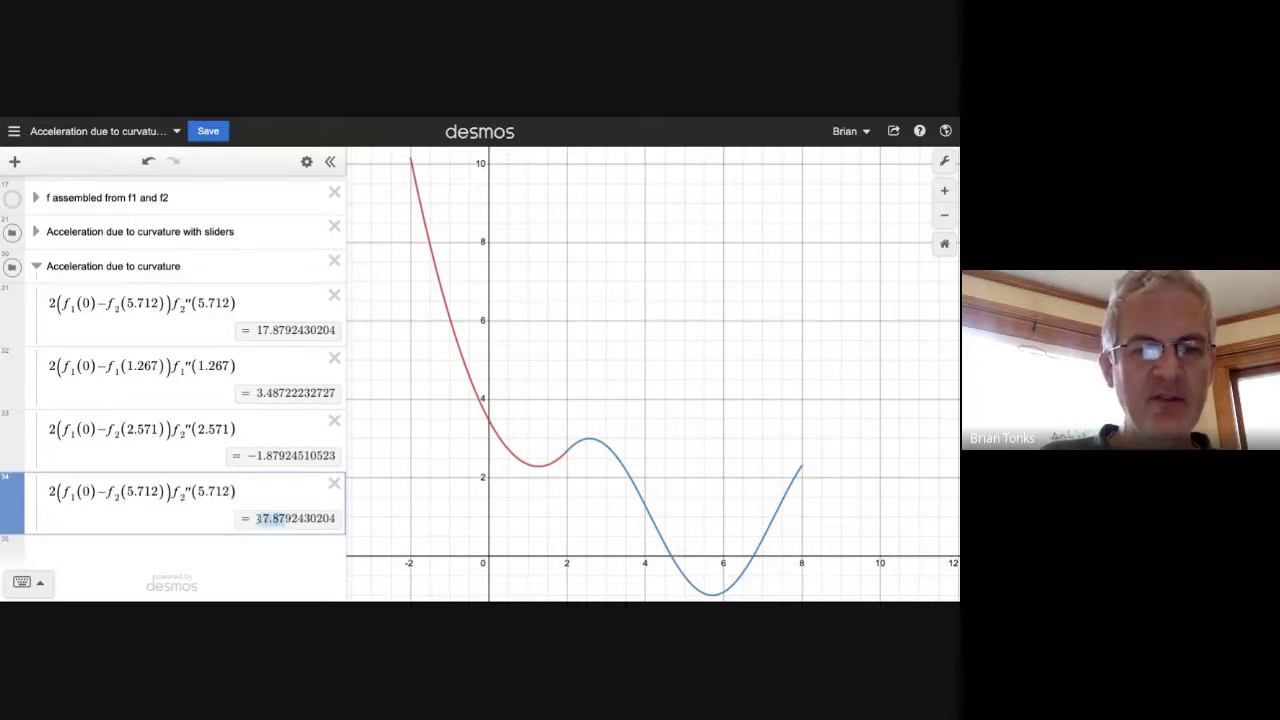
left_click(257, 518)
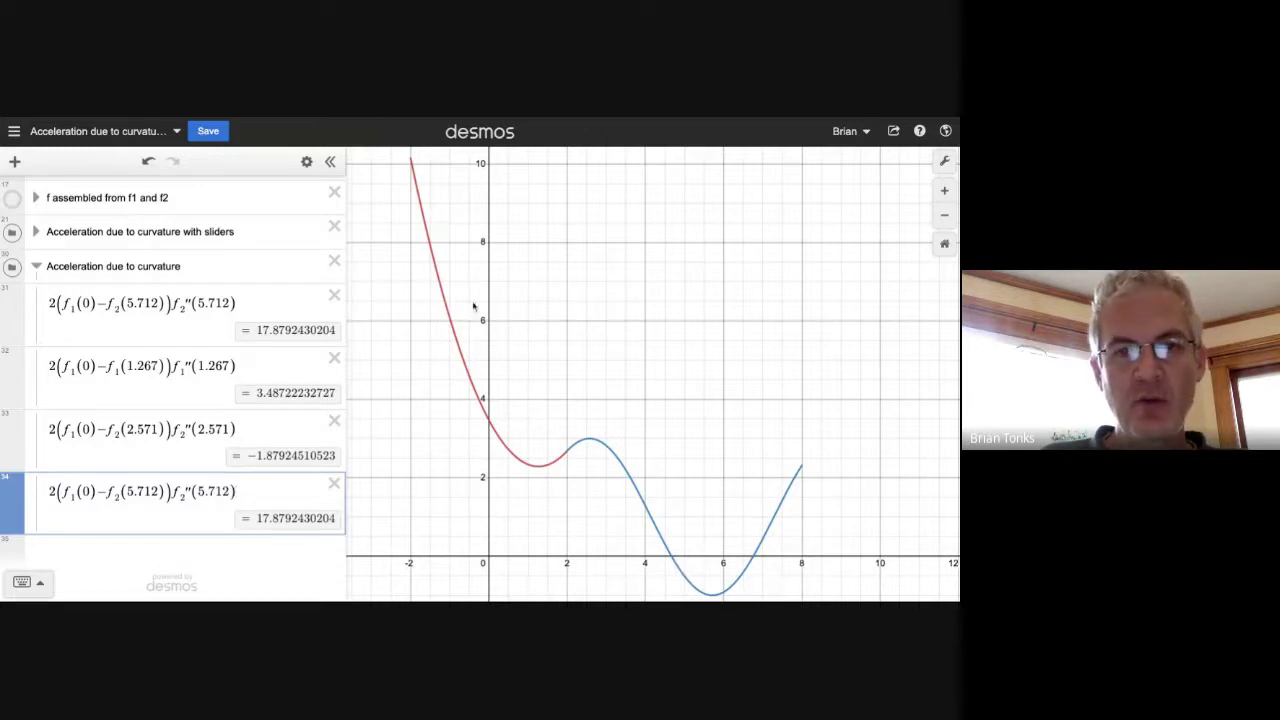
Check the red curve's point at x = 0 against the acceleration results and expand the f2 folder to reach its parameters.
left_click(491, 425)
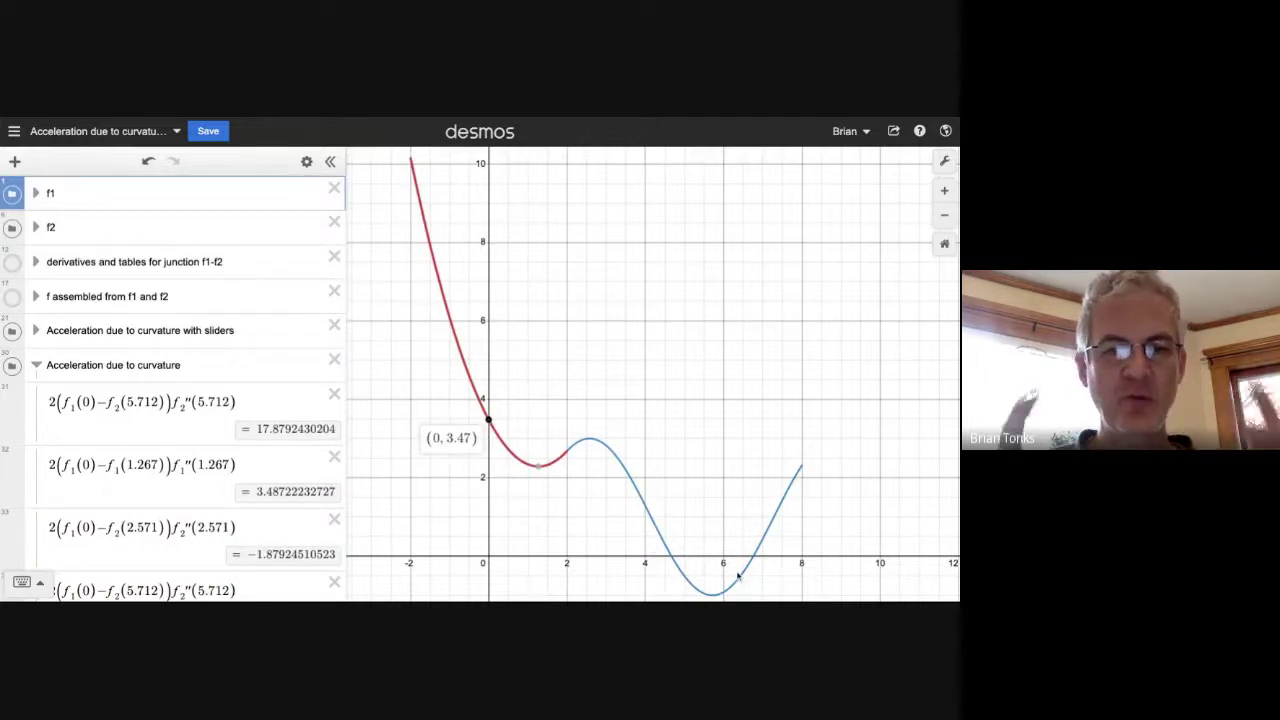
scroll(205, 500, "down", 2)
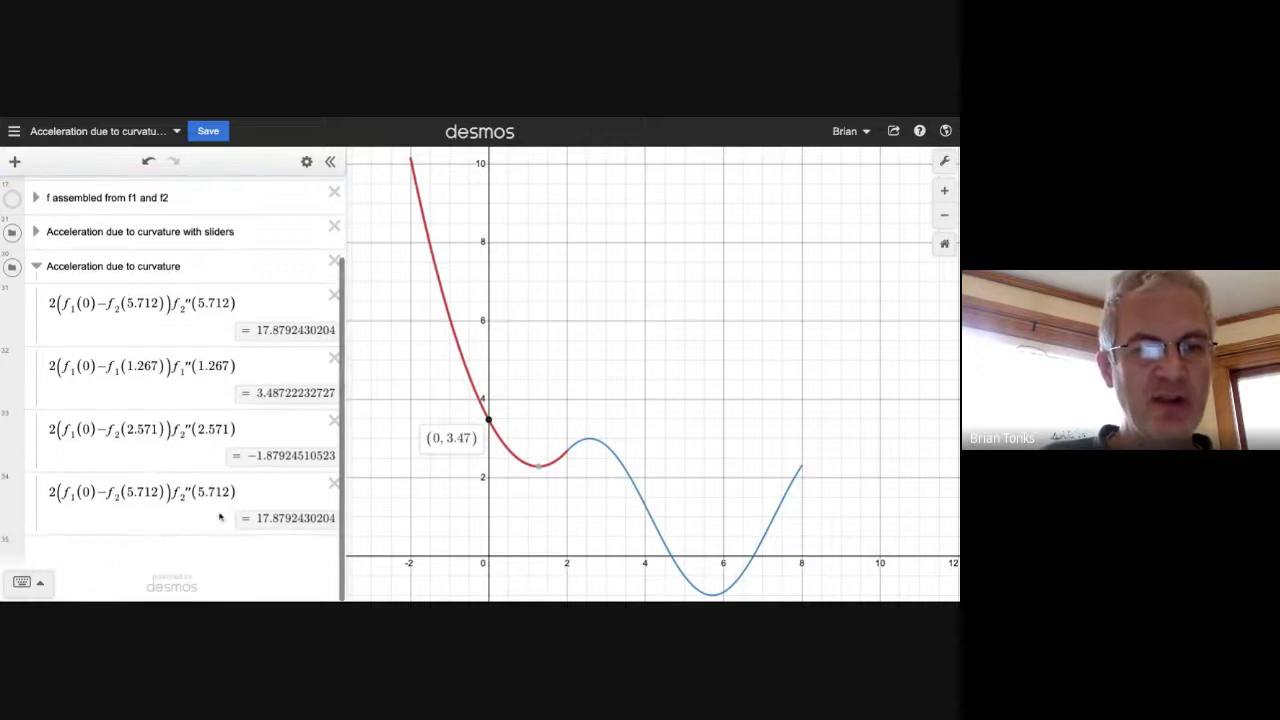
scroll(205, 505, "up", 2)
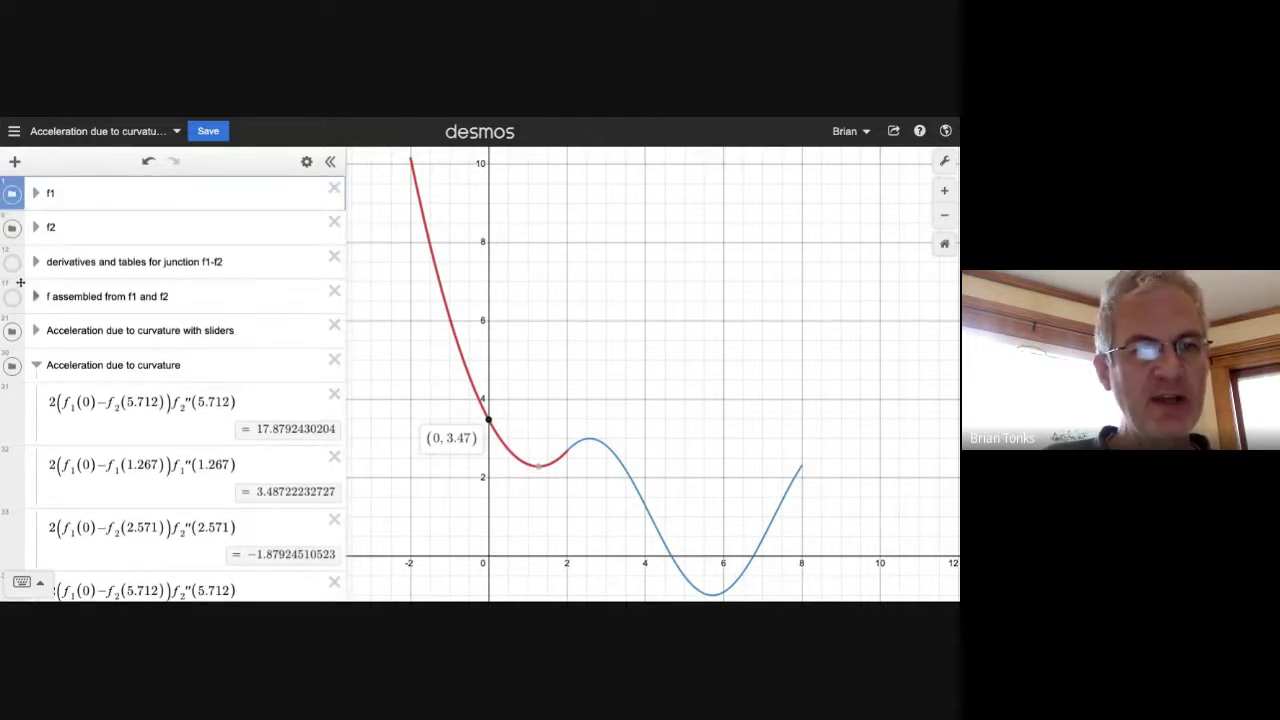
left_click(36, 228)
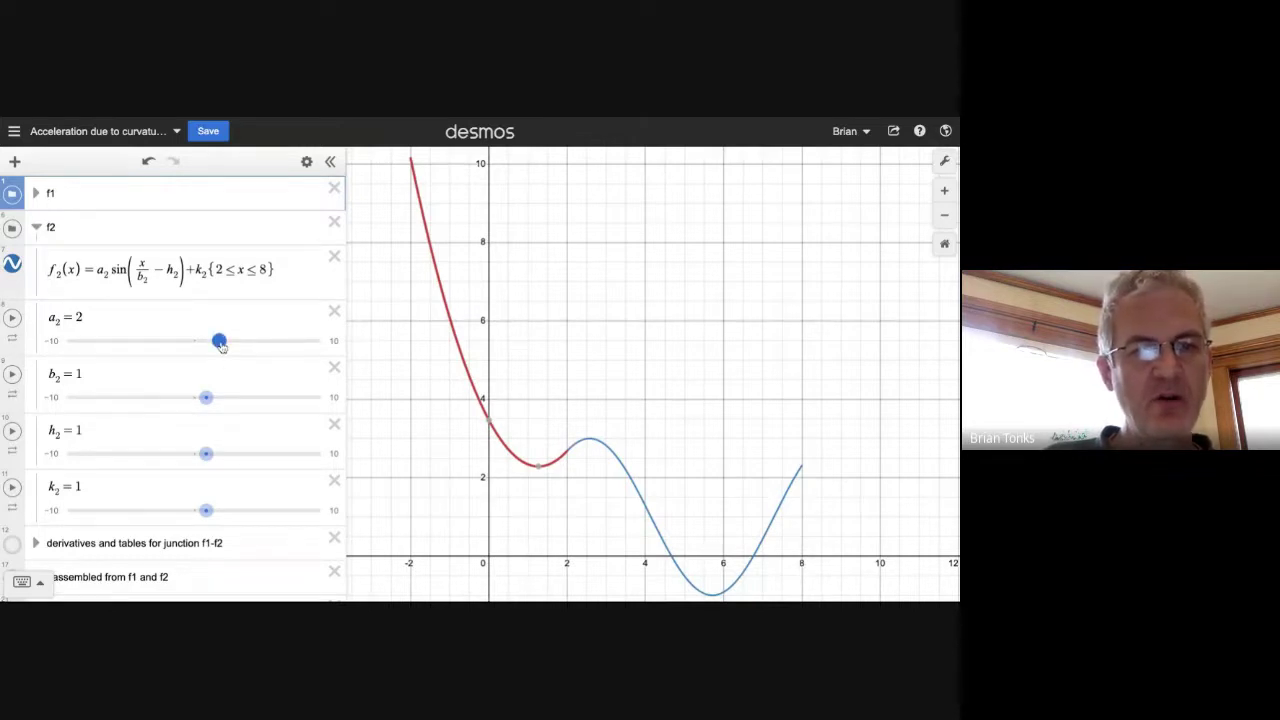
left_click_drag(219, 340, 215, 340)
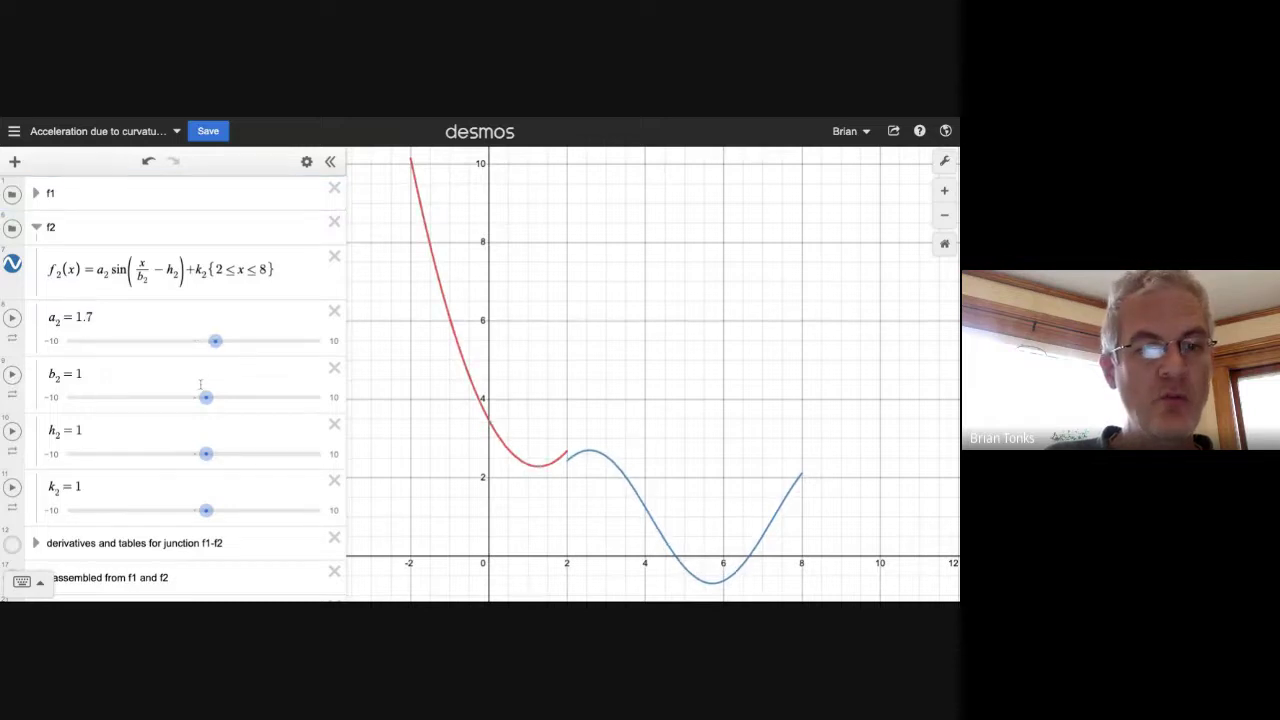
key("ctrl+z")
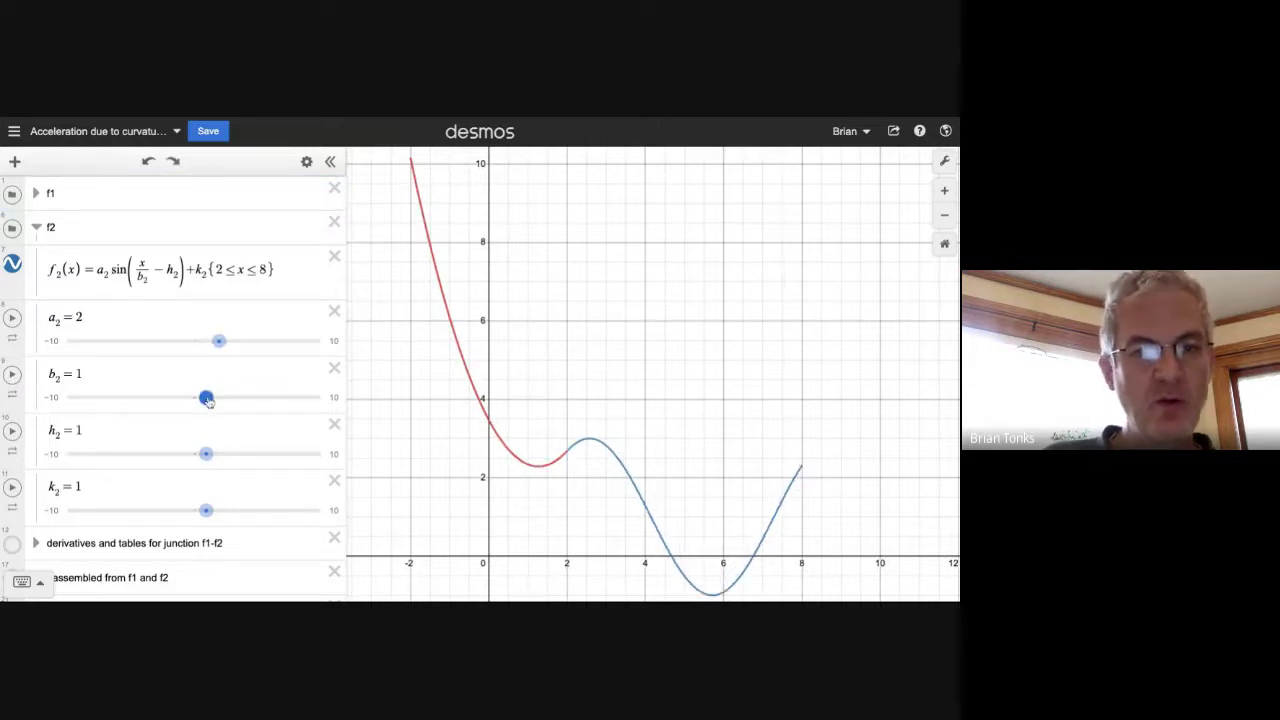
left_click_drag(206, 397, 209, 398)
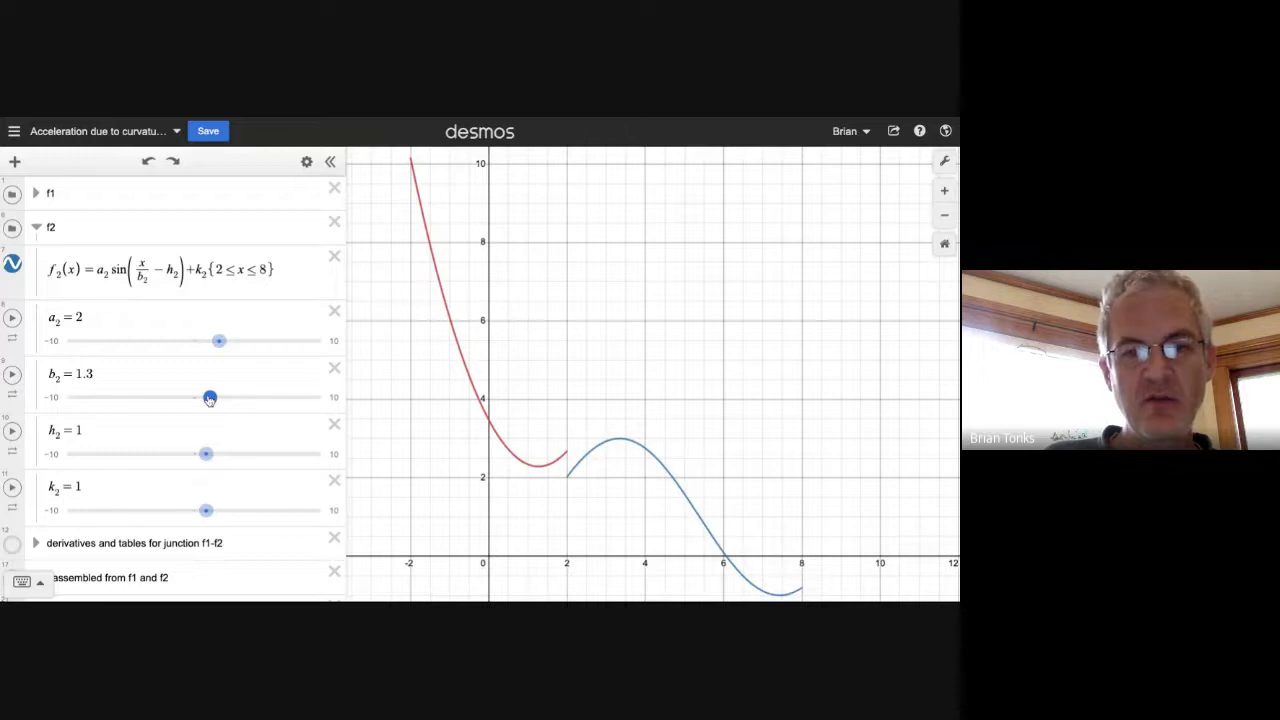
key("ctrl+z")
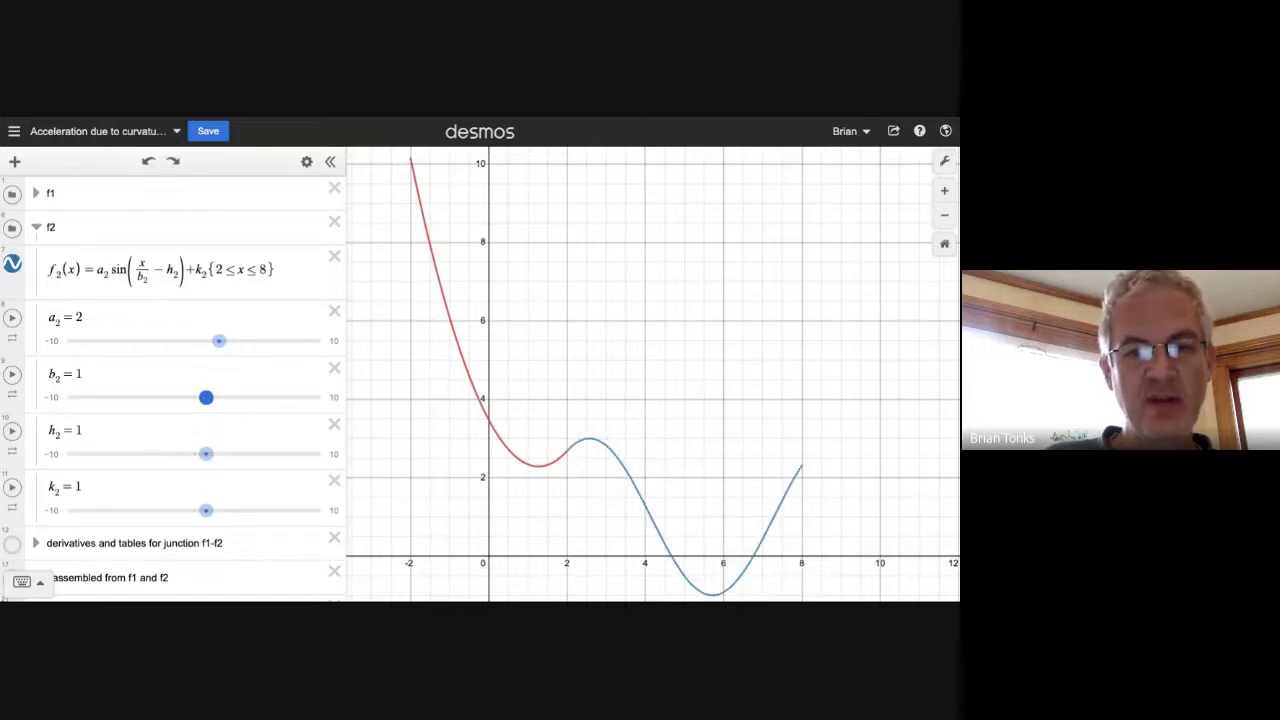
key("ctrl+y")
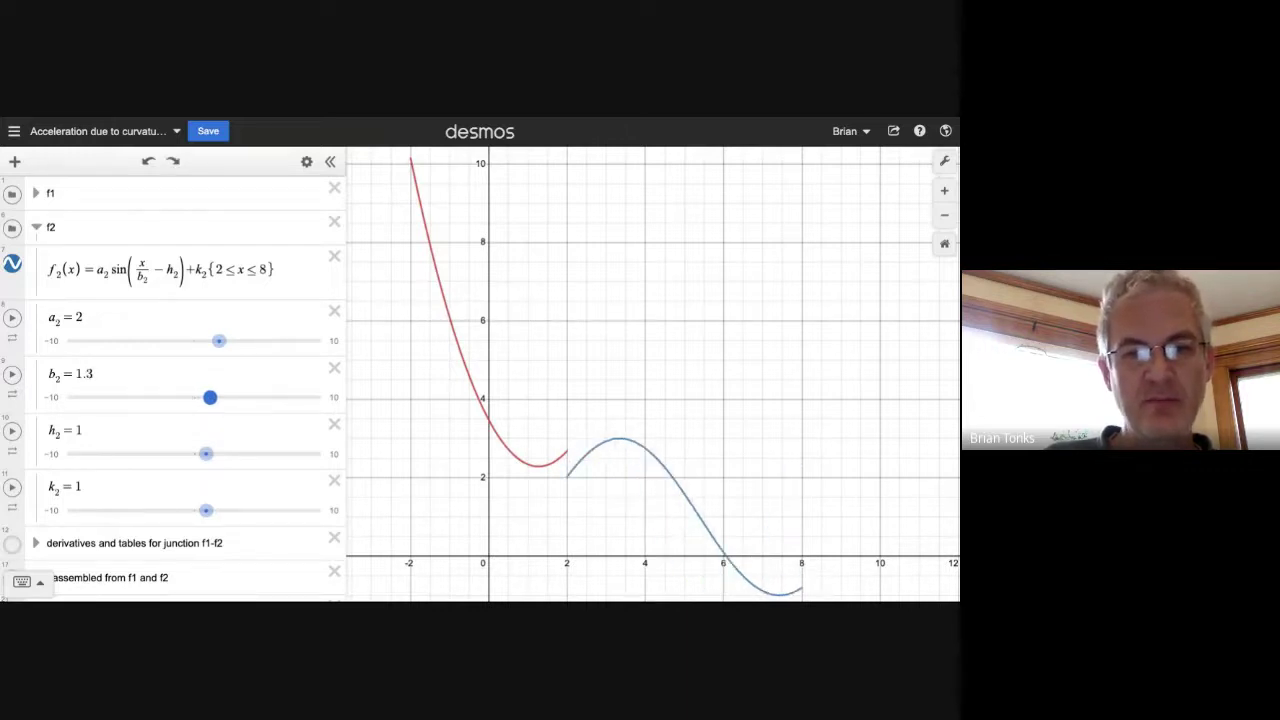
key("ctrl+z")
Reshape the blue curve by setting a_2 to 1.3, h_2 to 1.5 and k_2 to 2.1, keeping its start near the red curve's end.
left_click_drag(219, 341, 210, 341)
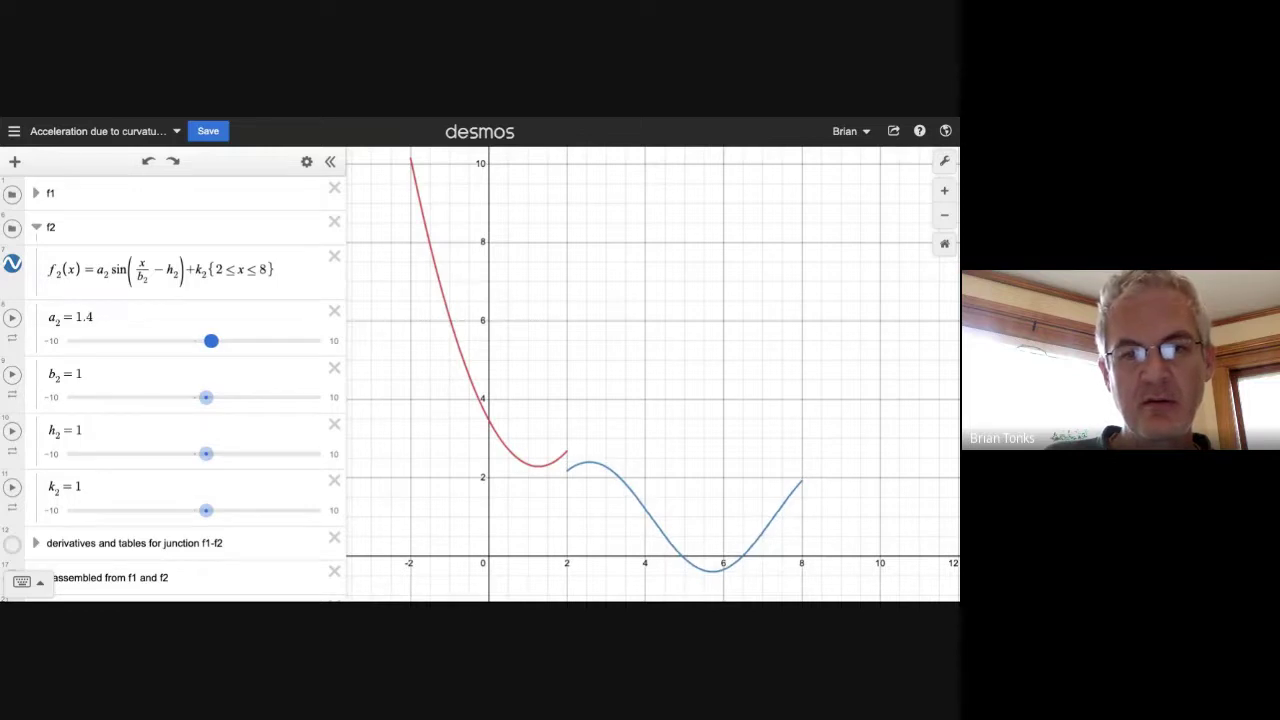
left_click_drag(210, 341, 209, 341)
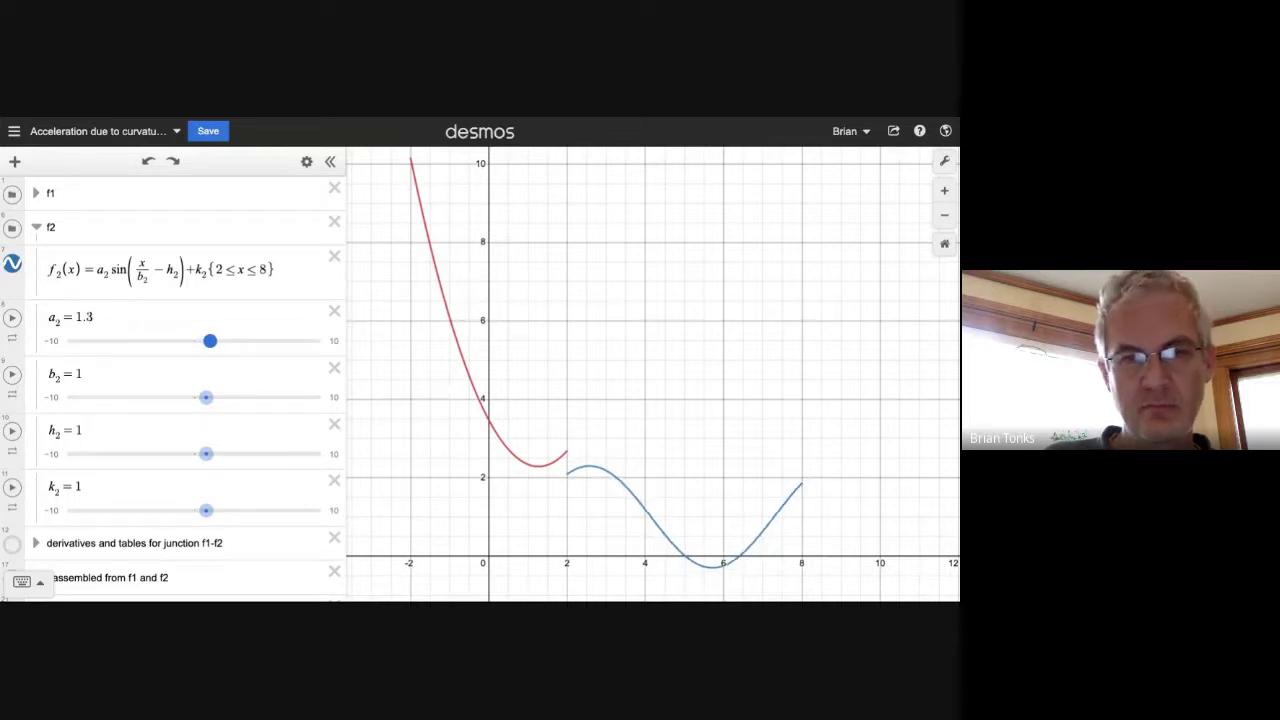
left_click_drag(207, 456, 212, 454)
left_click_drag(206, 510, 220, 511)
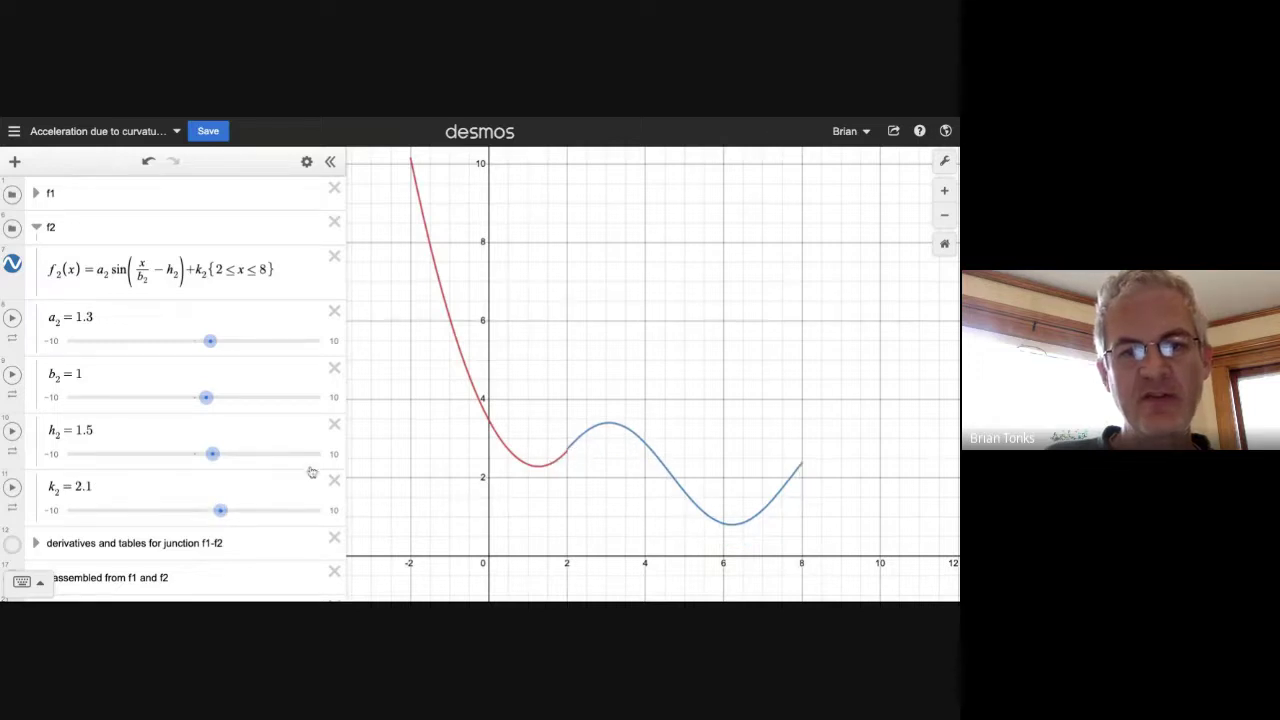
Read the blue curve's minimum and set both f_2 arguments in the last acceleration expression to 6.212.
scroll(255, 496, "down", 8)
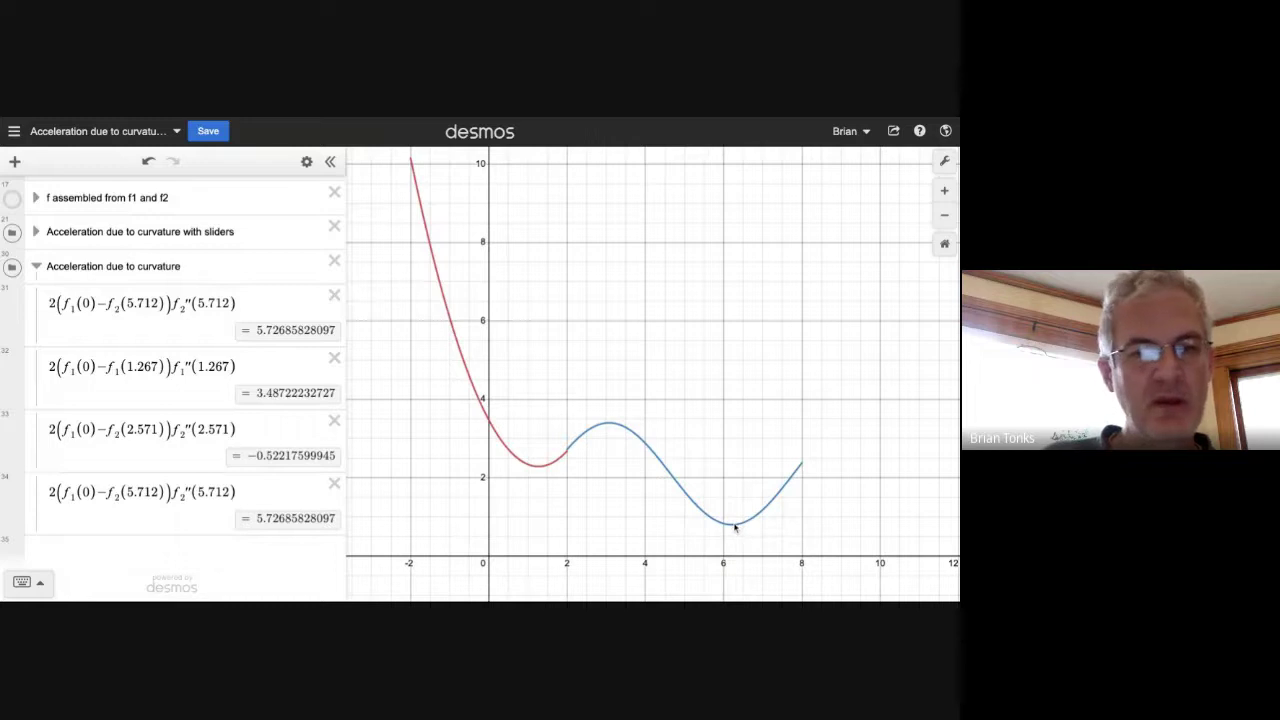
left_click(732, 527)
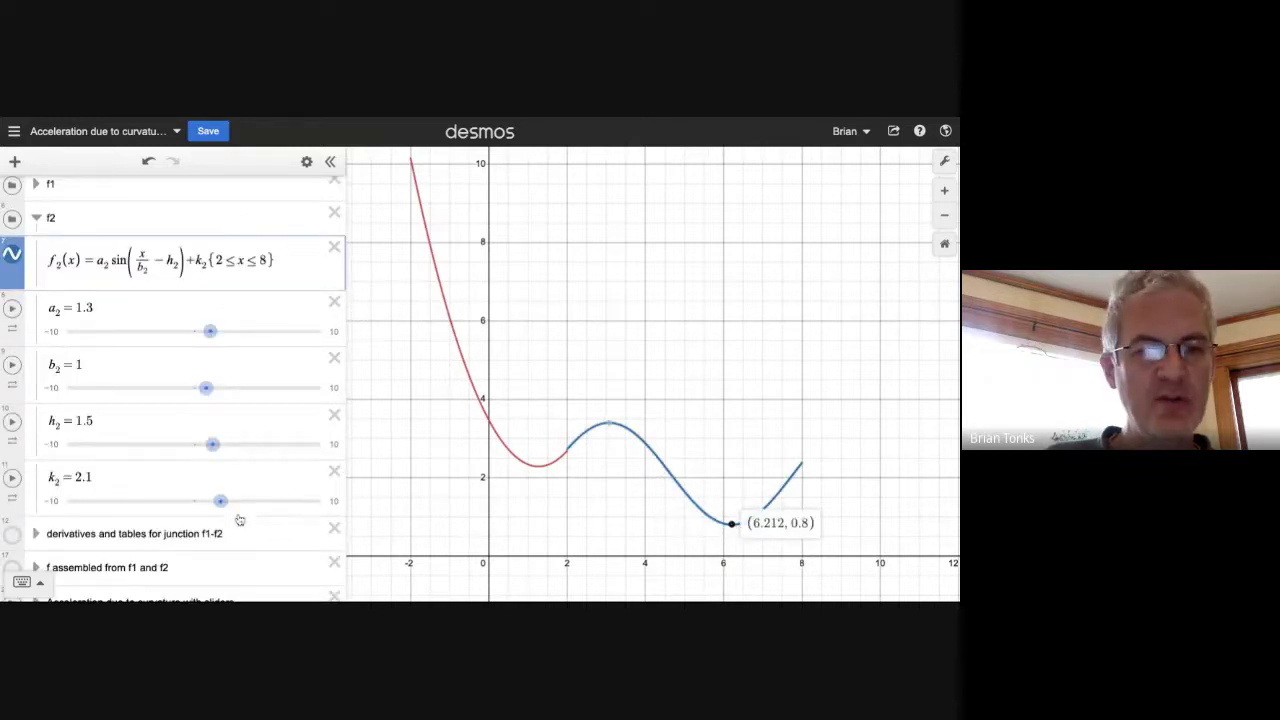
scroll(240, 520, "down", 5)
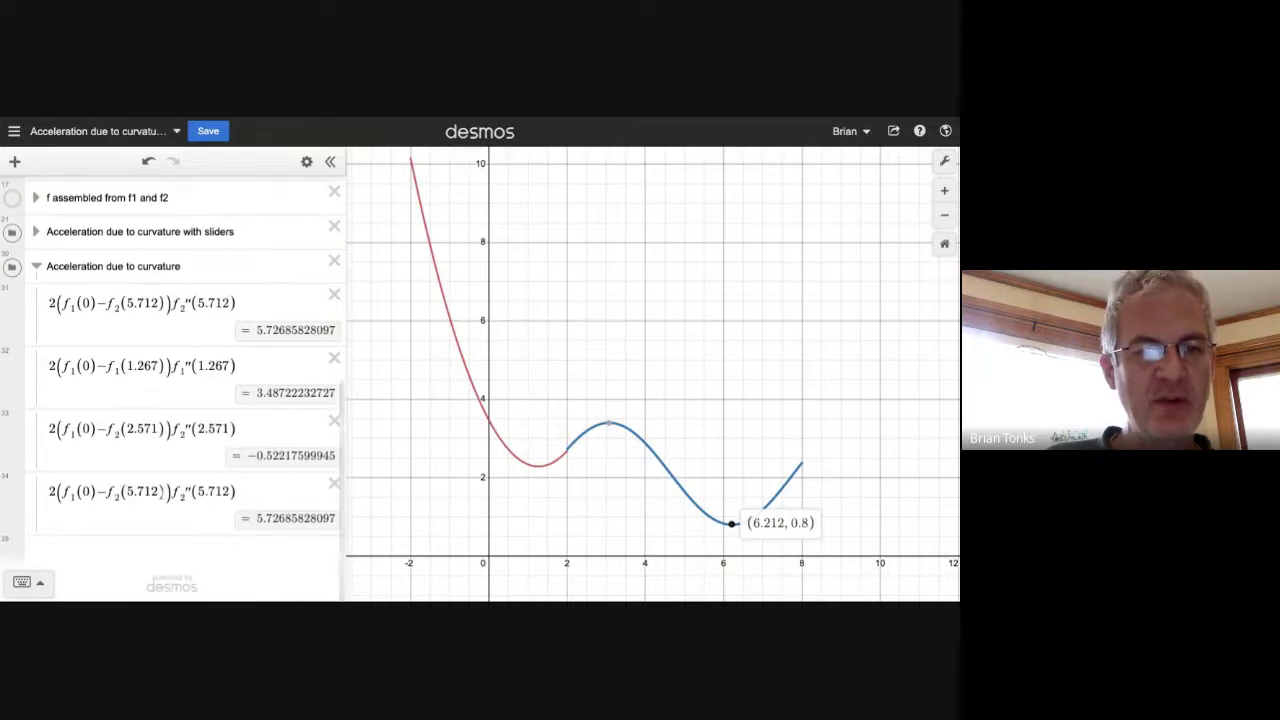
left_click_drag(161, 491, 126, 491)
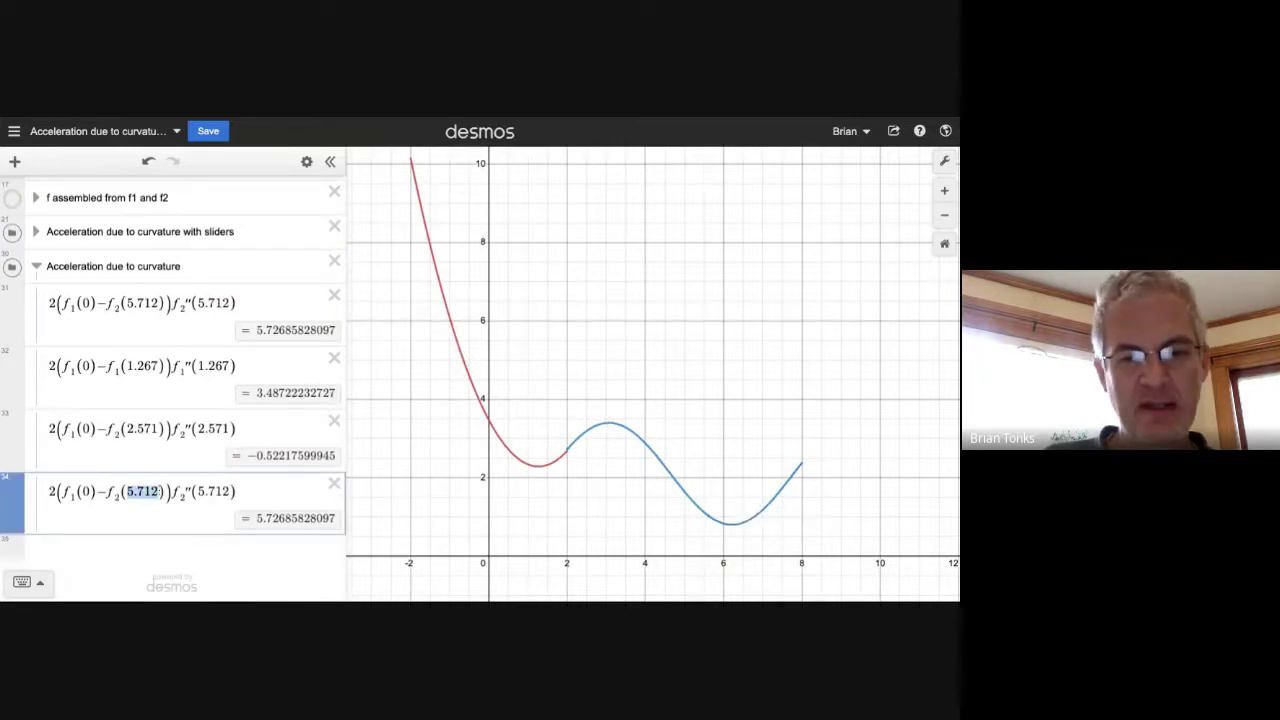
type("6")
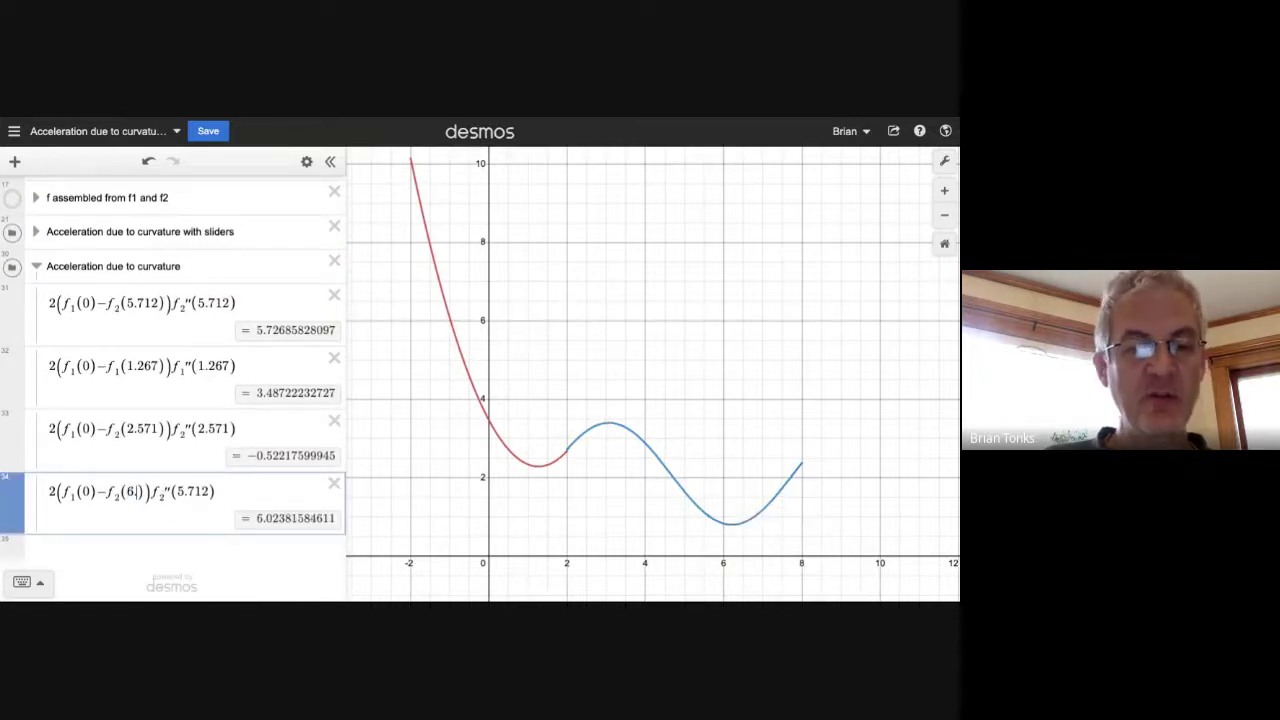
type(".212")
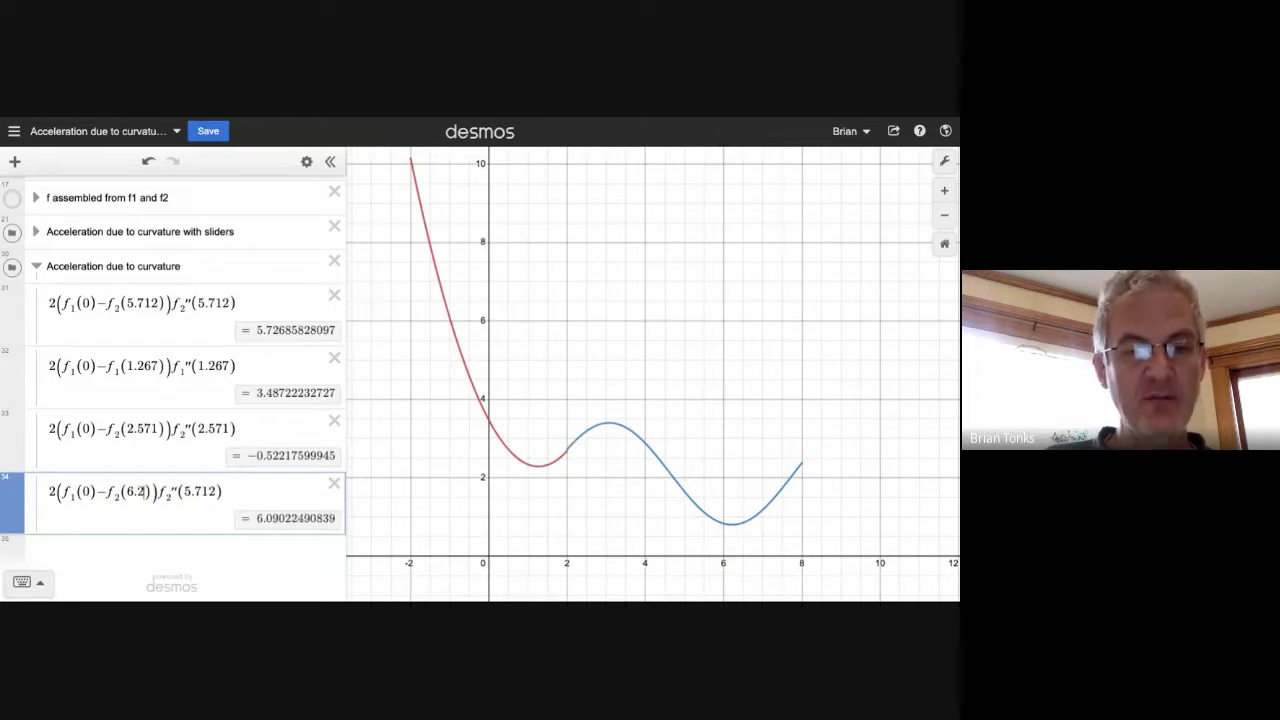
left_click_drag(197, 491, 234, 491)
type("6.212")
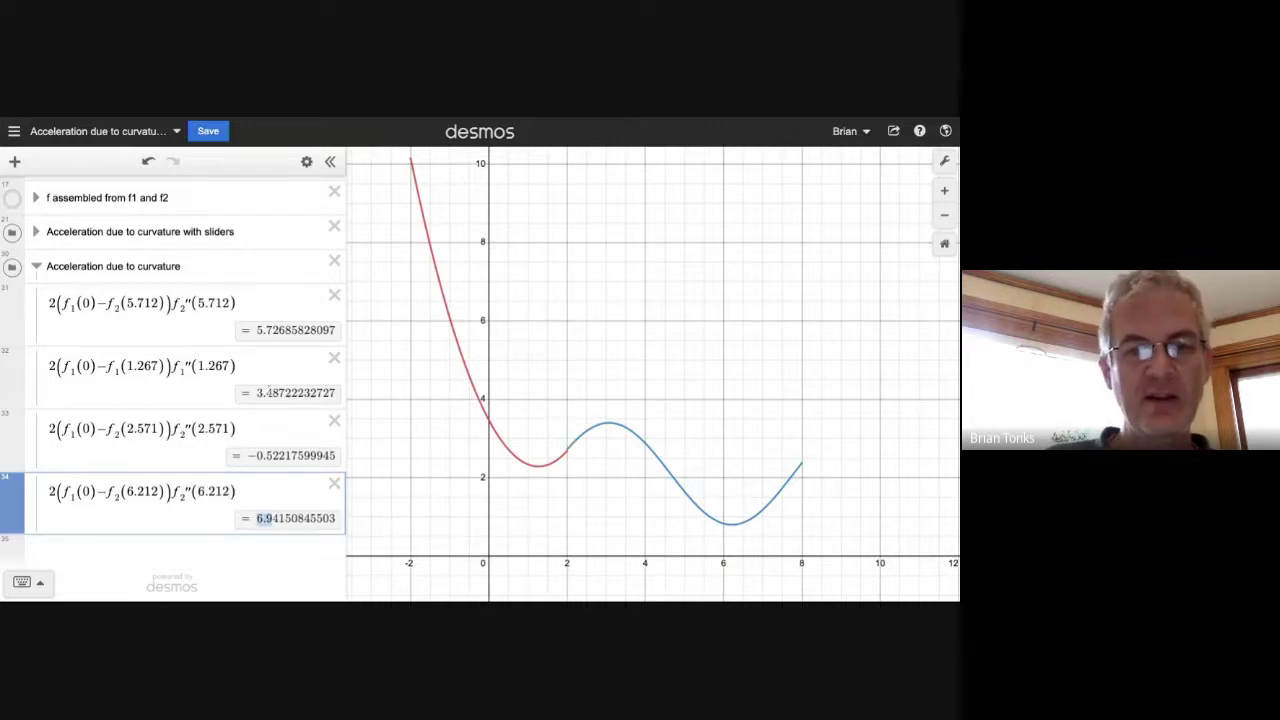
Lower a_2 to 1.2 and recheck the last acceleration result and the blue curve's minimum.
scroll(268, 390, "up", 10)
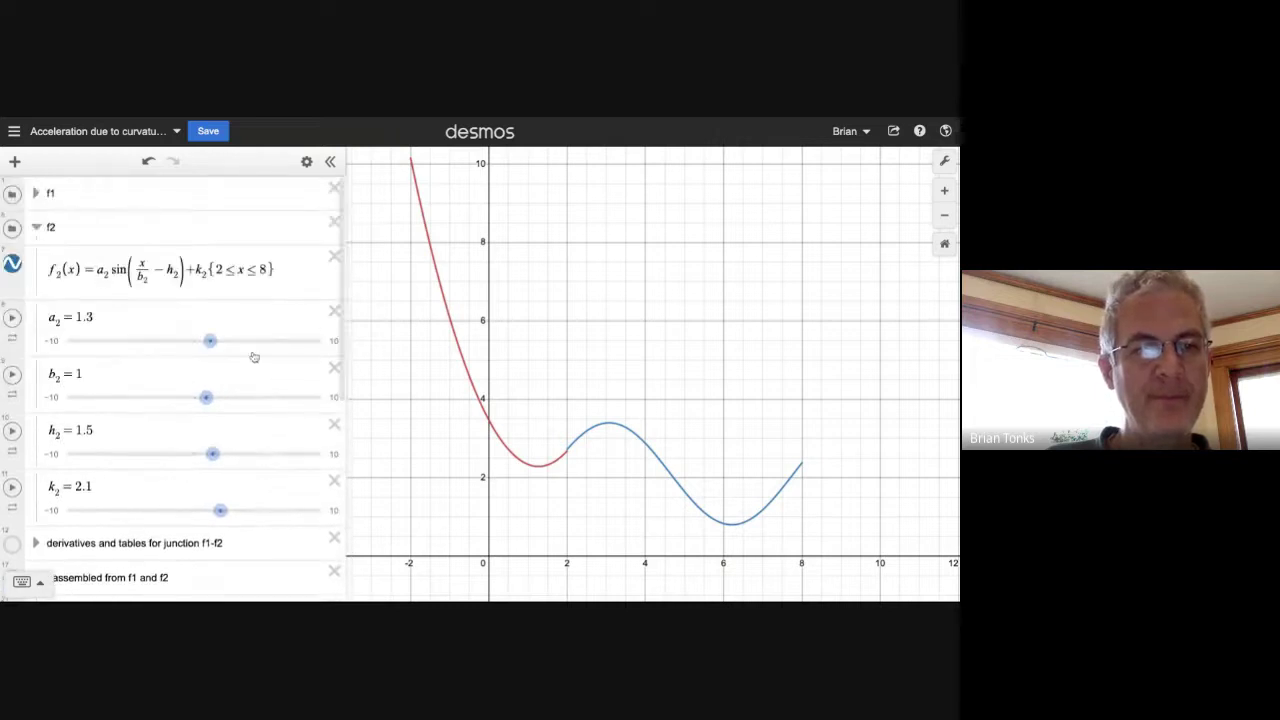
left_click_drag(211, 341, 210, 344)
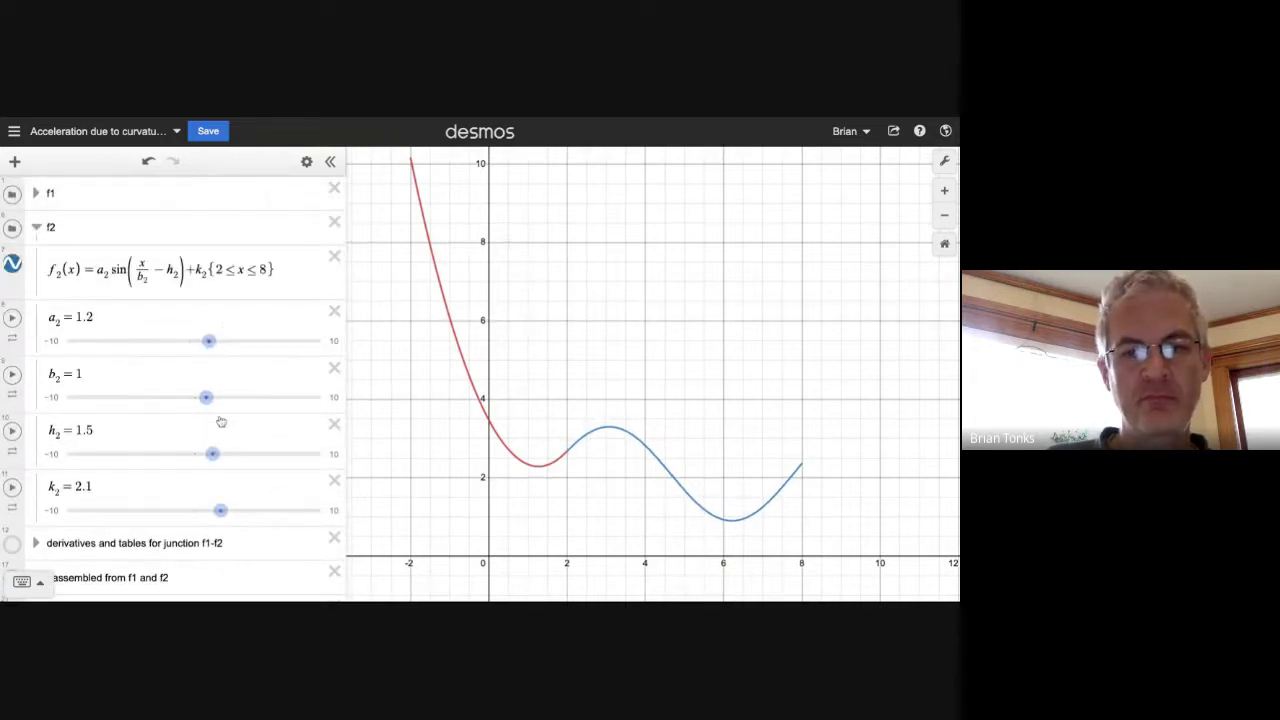
scroll(220, 420, "down", 10)
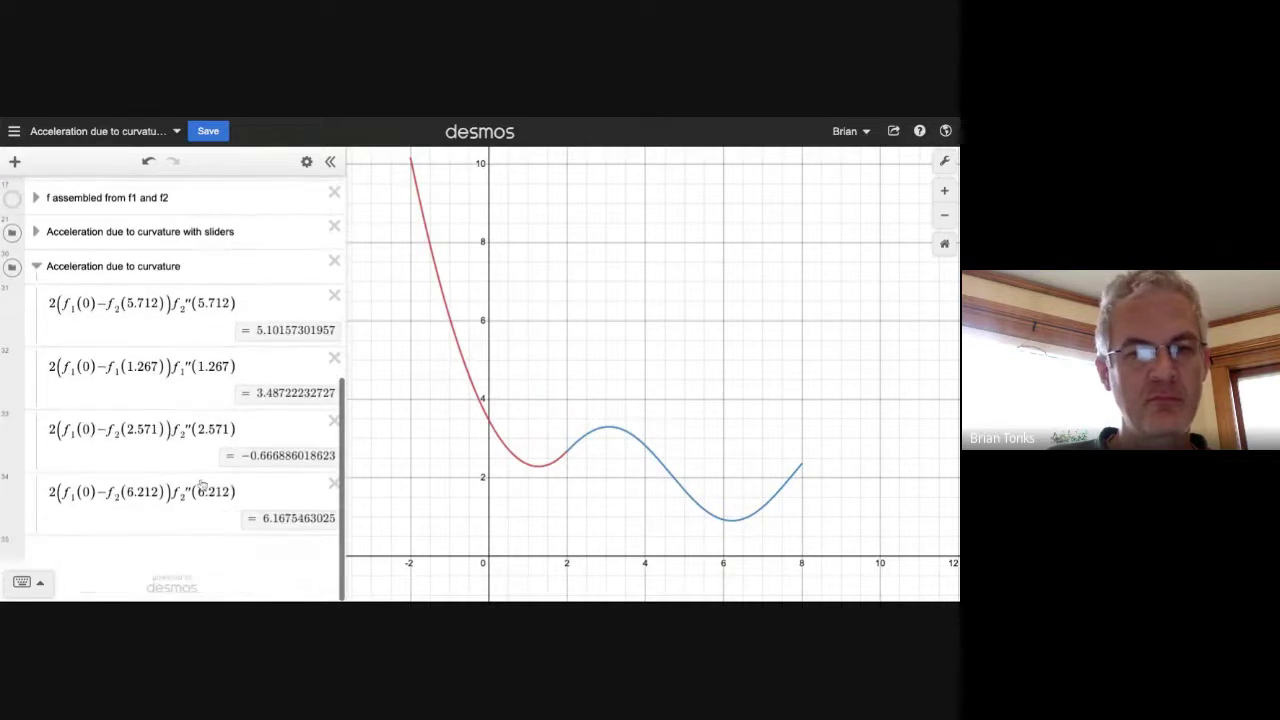
left_click(724, 515)
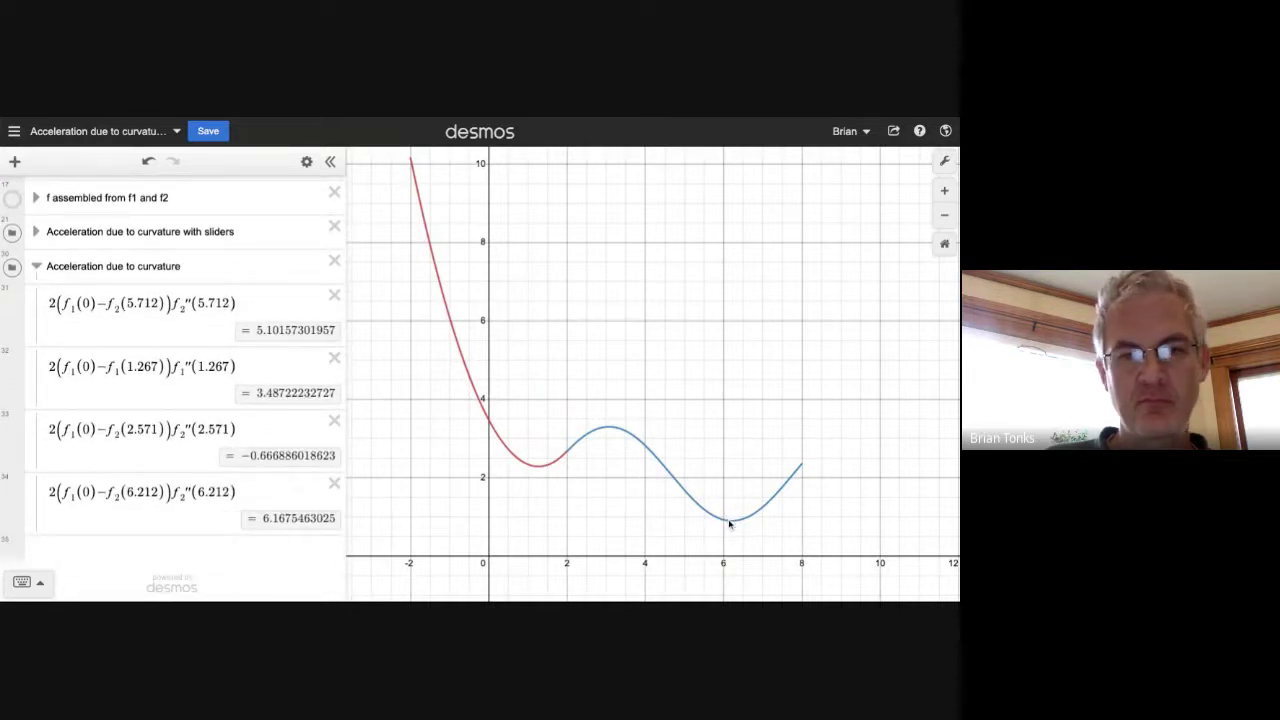
scroll(274, 457, "up", 1)
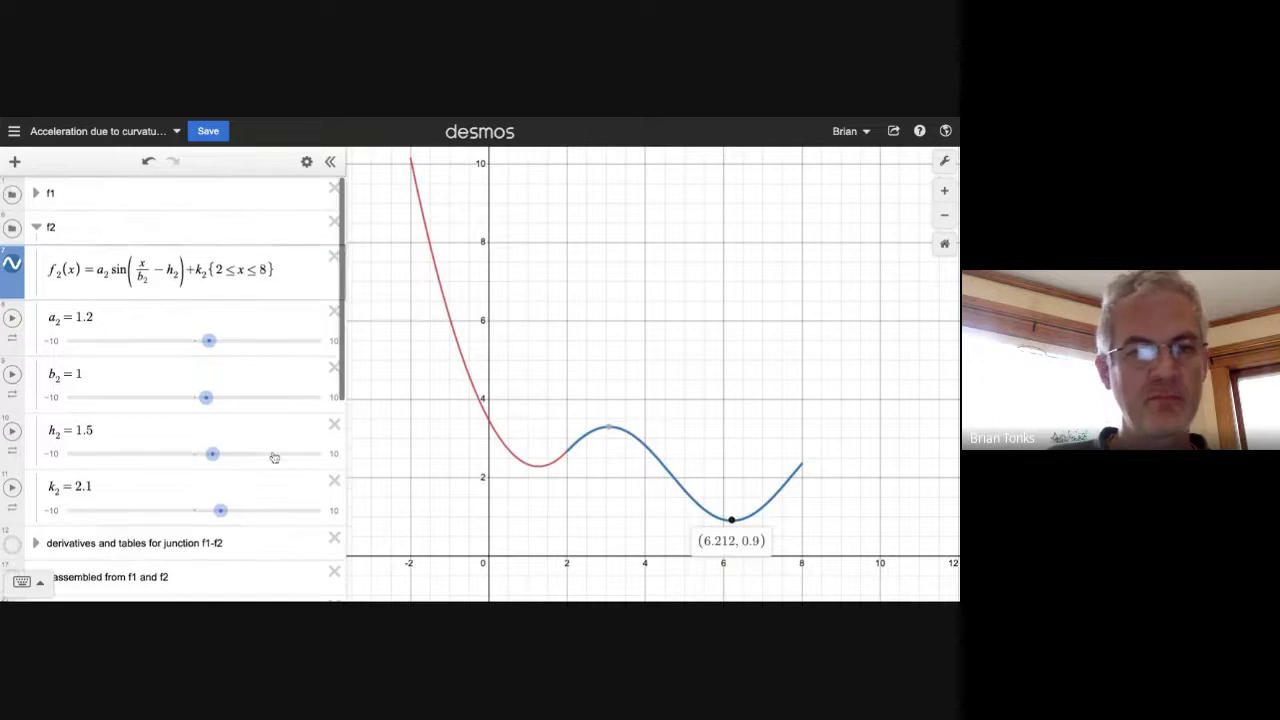
scroll(274, 455, "down", 3)
scroll(274, 455, "up", 2)
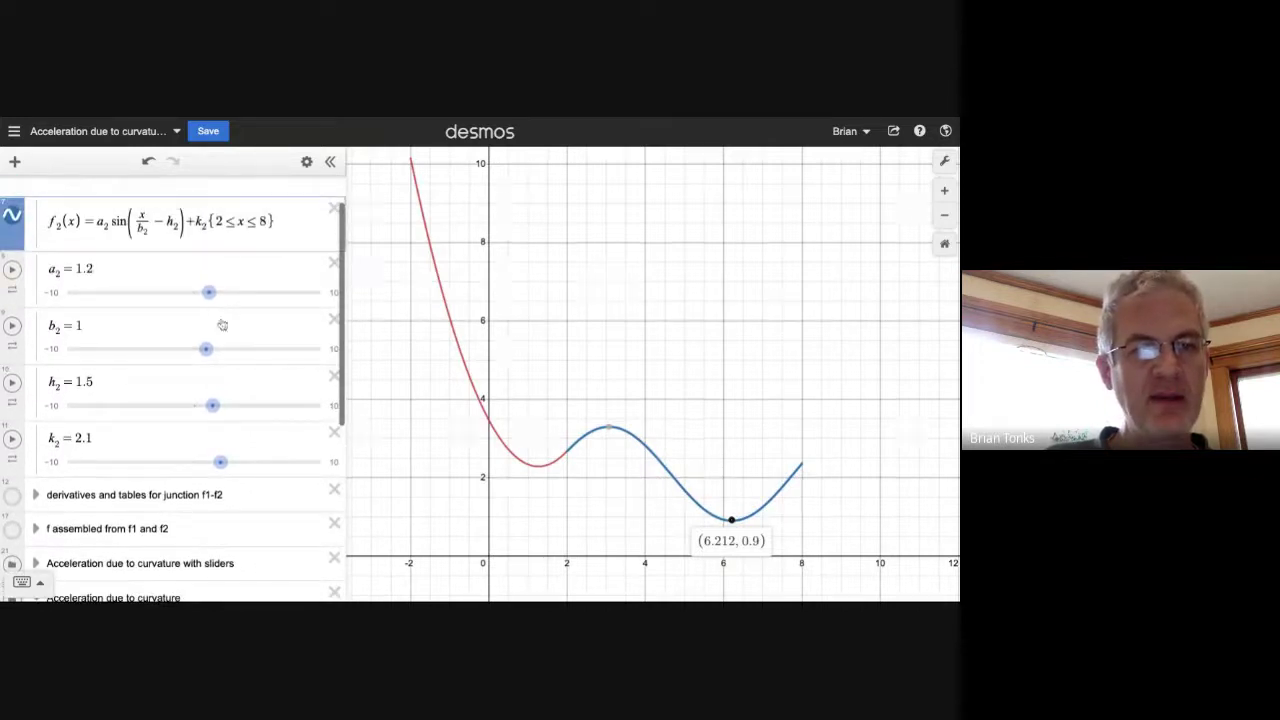
Flatten and raise the blue curve further by setting a_2 to 1.1, h_2 to 1.6 and k_2 to 2.3.
left_click_drag(207, 354, 205, 354)
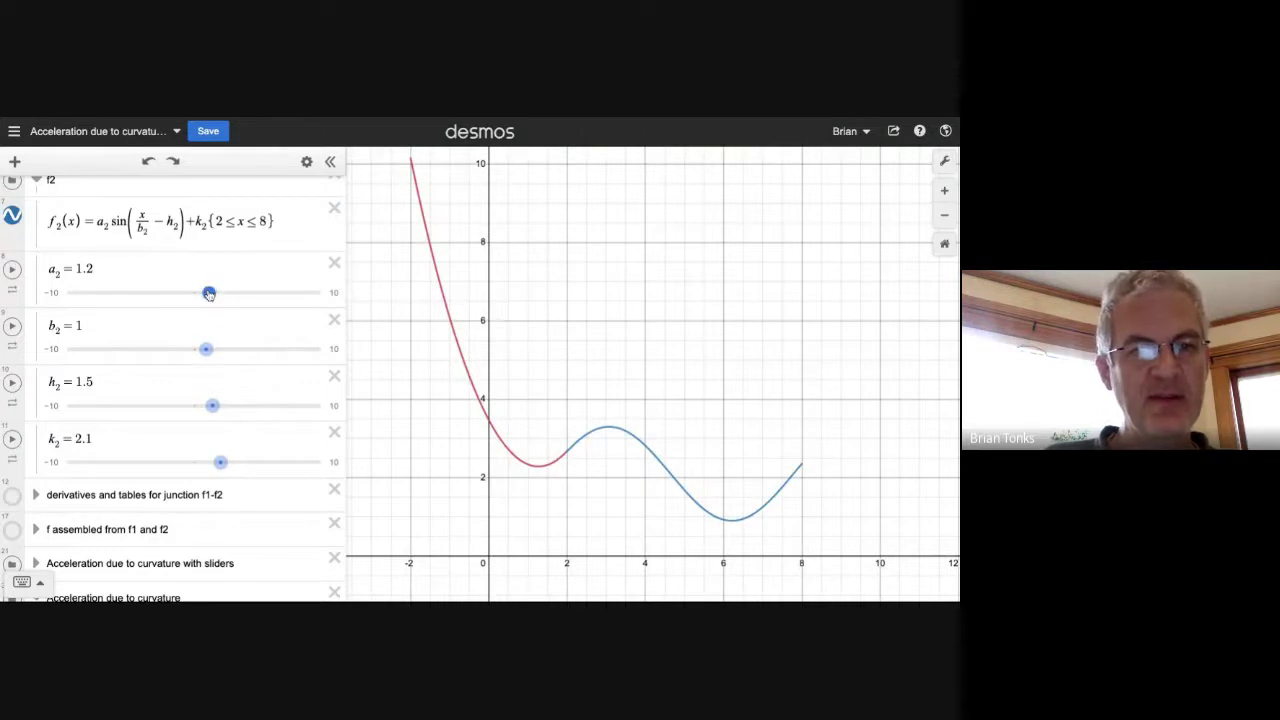
left_click_drag(209, 293, 208, 293)
left_click_drag(213, 405, 216, 407)
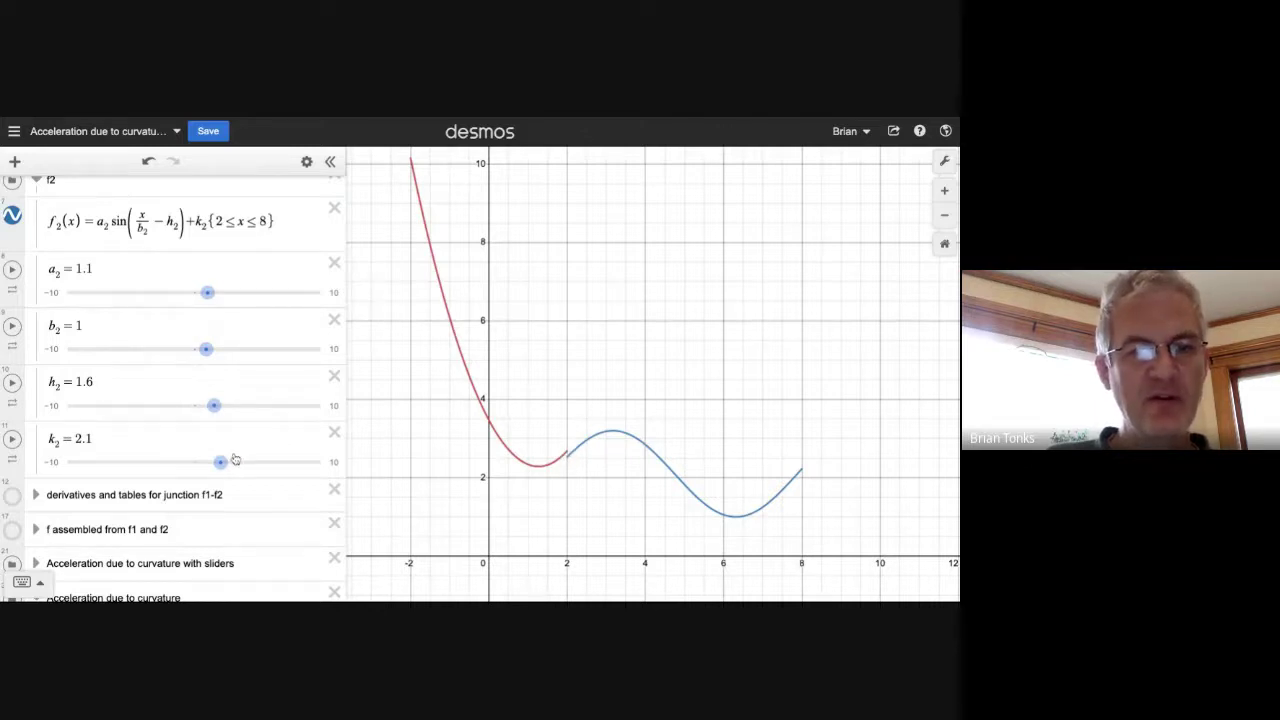
left_click_drag(220, 461, 223, 465)
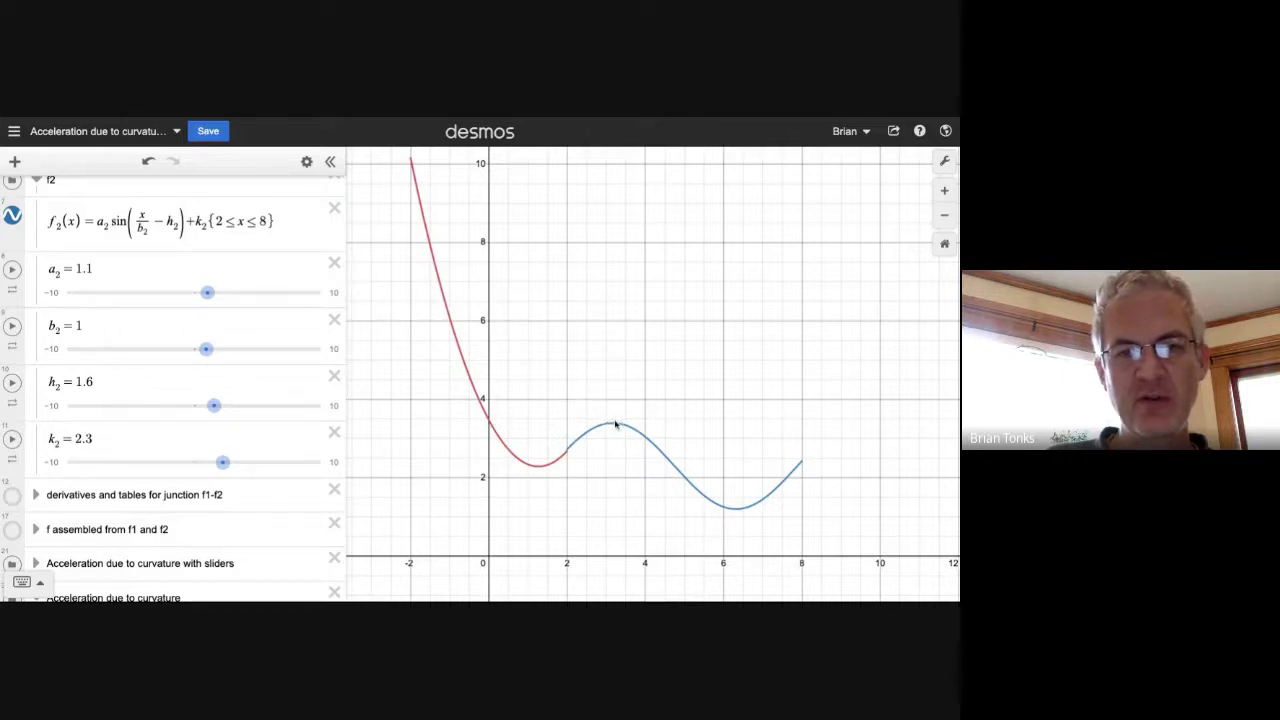
Read the reshaped blue curve's minimum and set the f_2 height argument in the last acceleration expression to 6.312.
scroll(240, 515, "down", 4)
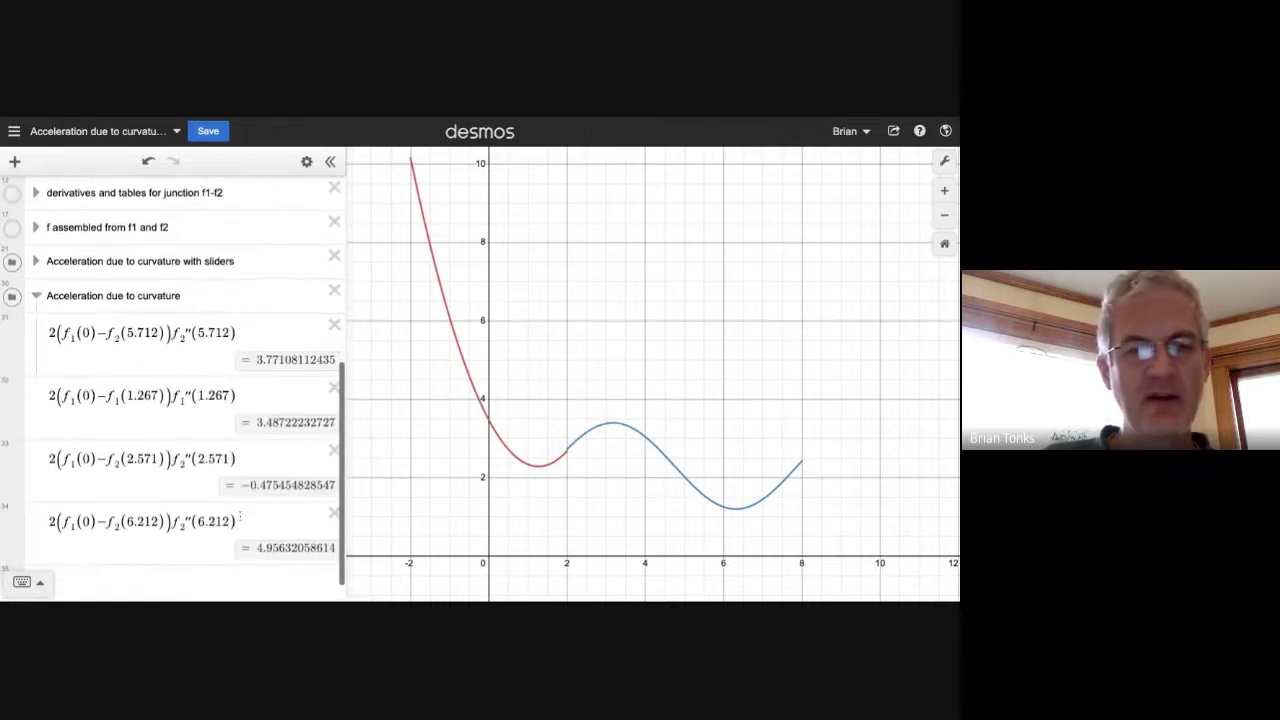
scroll(240, 517, "up", 1)
scroll(240, 516, "down", 1)
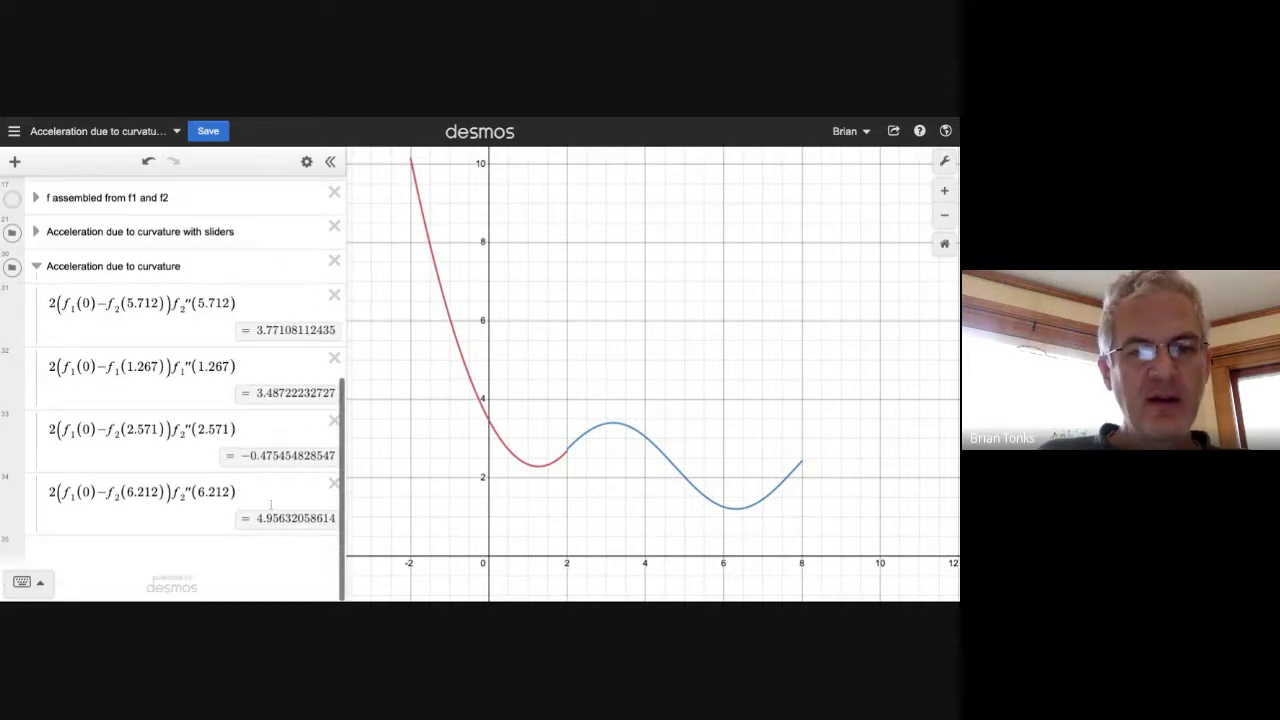
left_click(735, 509)
left_click(735, 508)
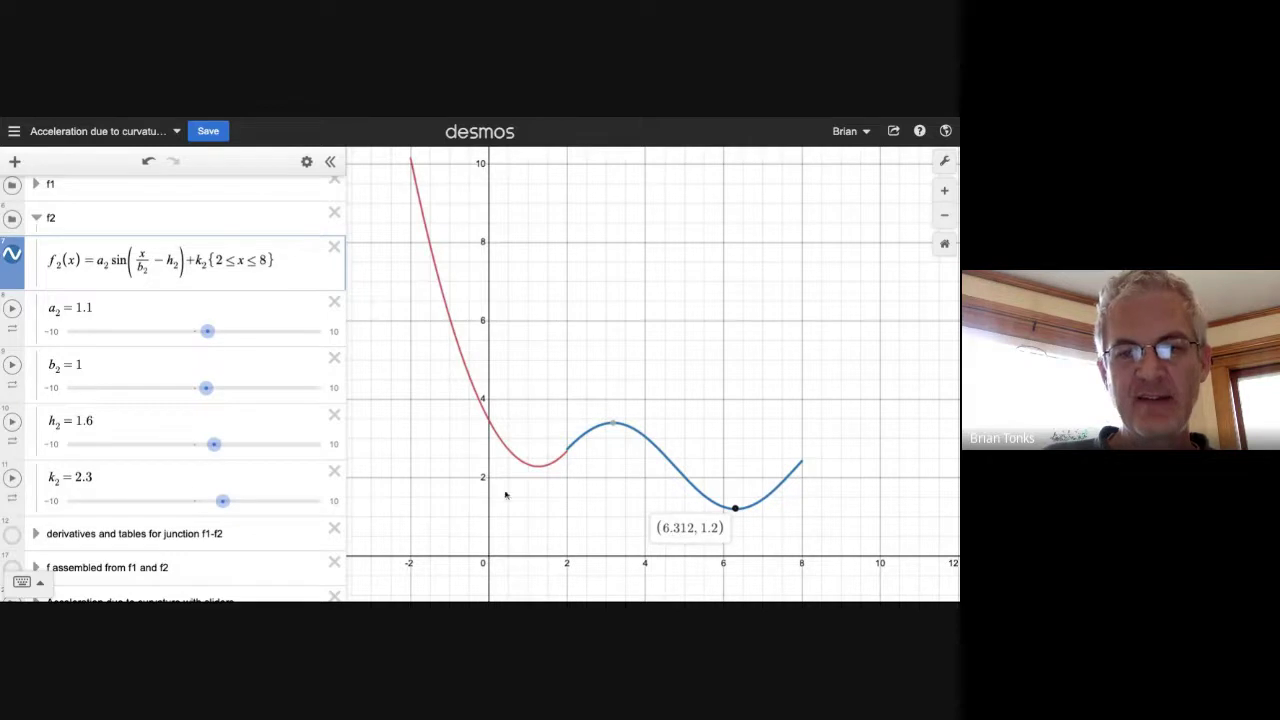
scroll(138, 507, "down", 5)
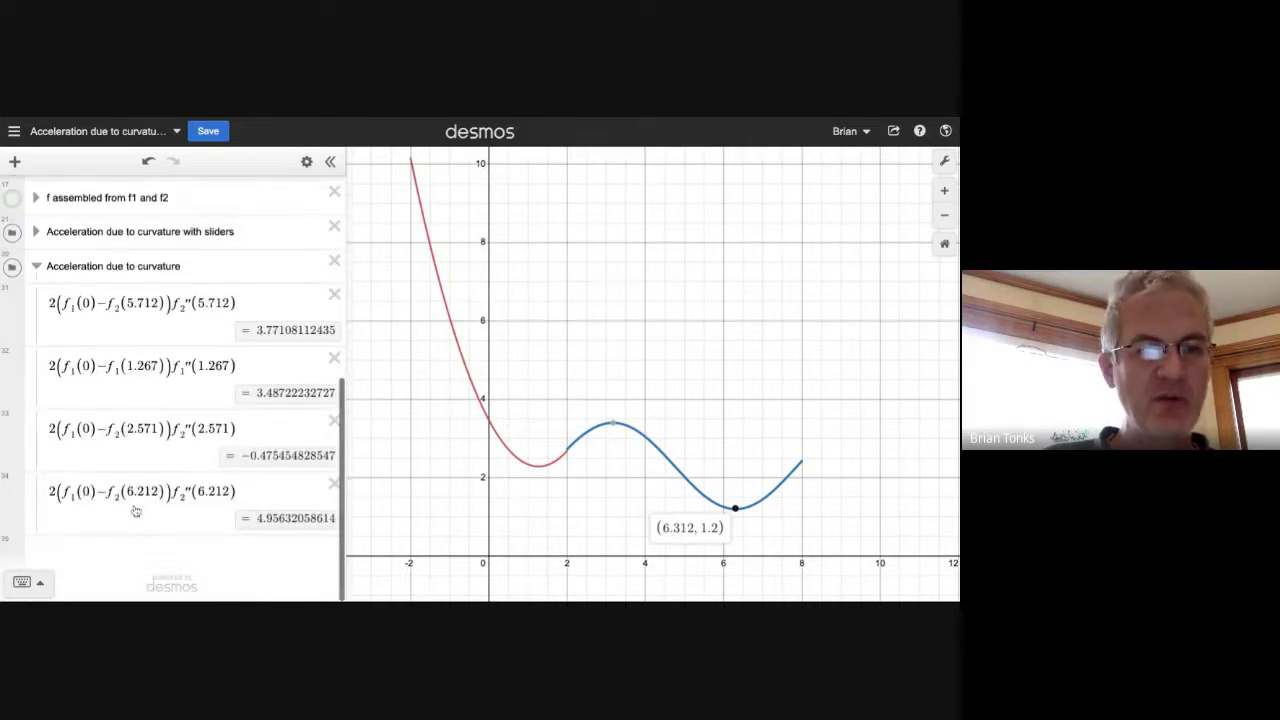
left_click(144, 491)
key("BackSpace")
type("3")
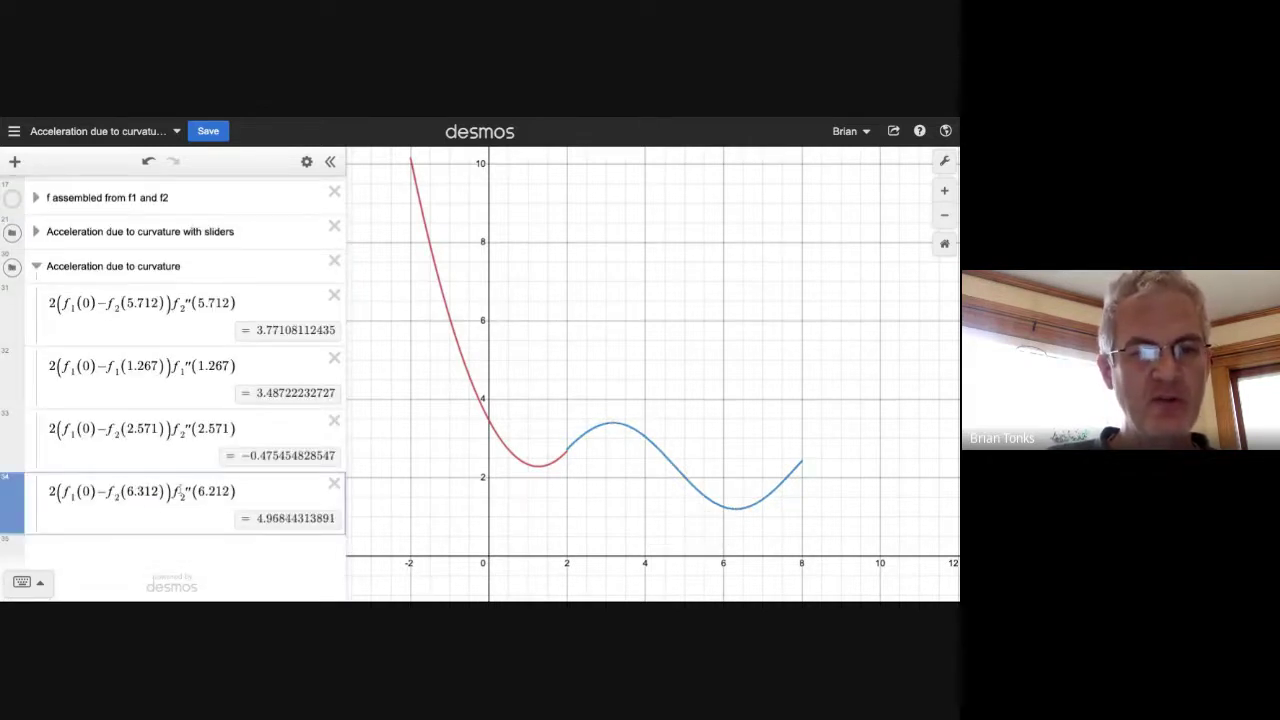
Set the f_2'' argument in the last acceleration expression to 6.312 and check the result.
left_click(214, 491)
key("BackSpace")
type("3")
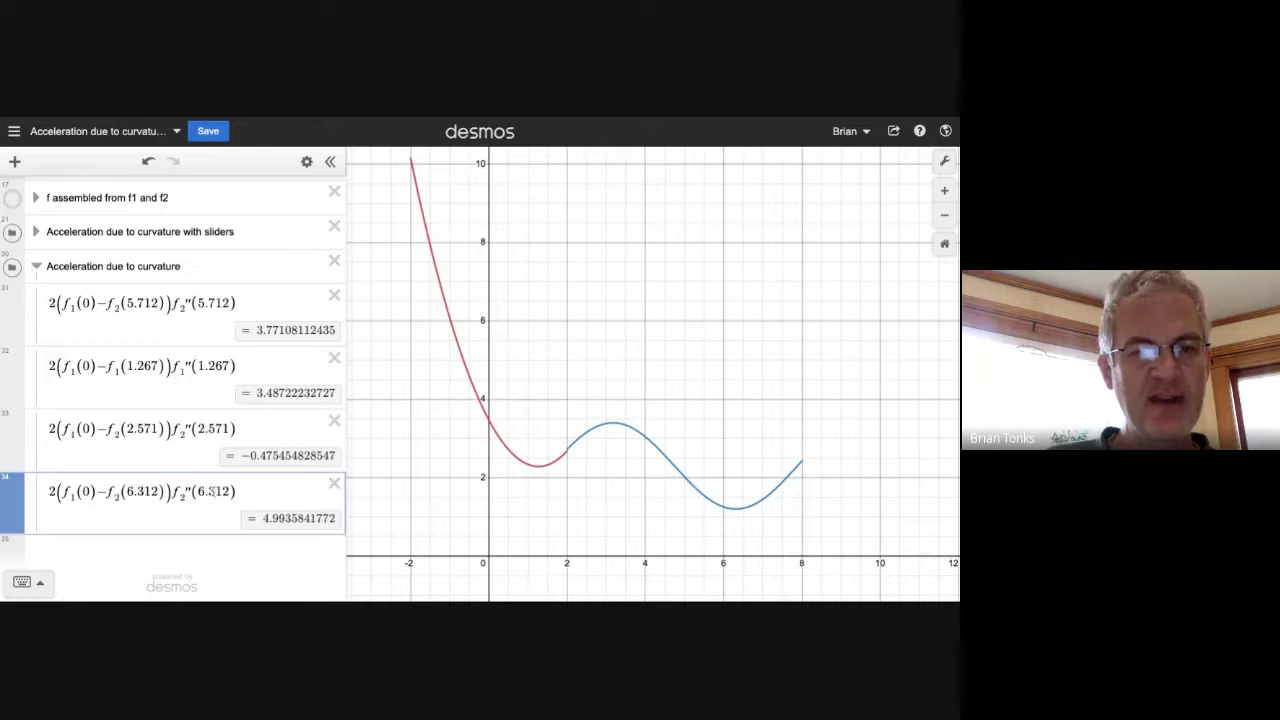
left_click_drag(265, 518, 287, 519)
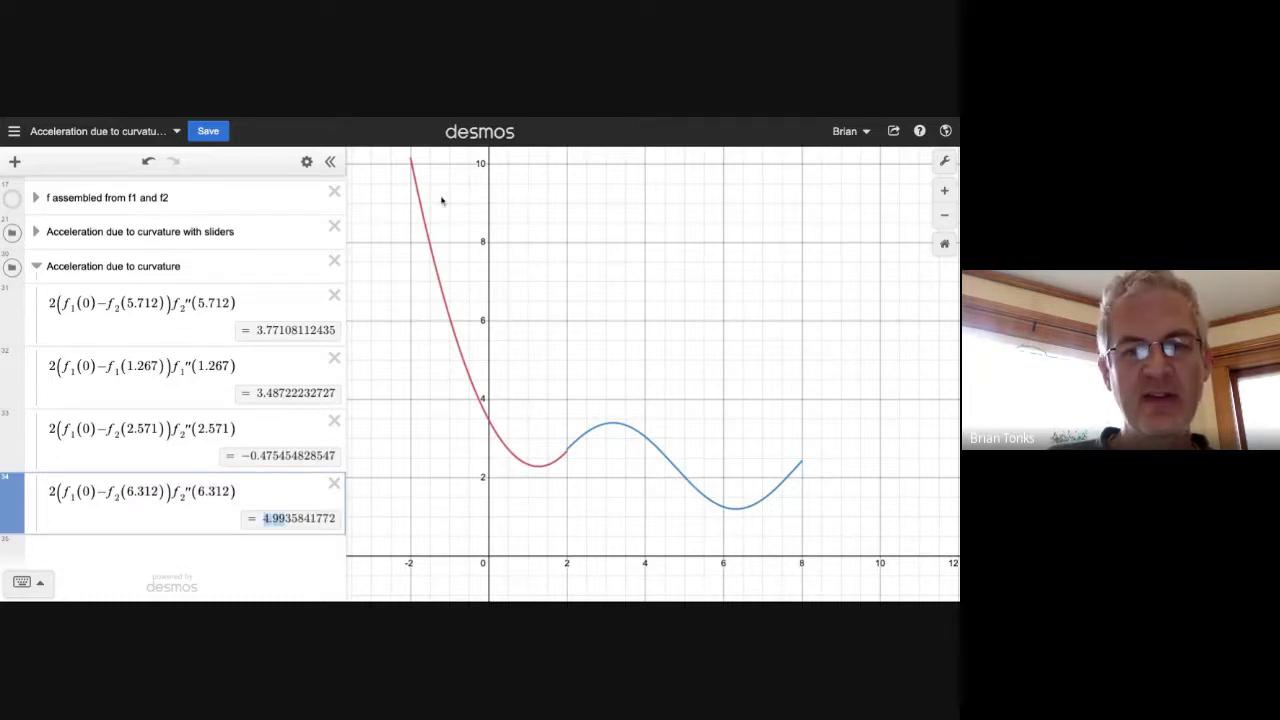
Restrict f_1's domain to 0 ≤ x ≤ 2 and review the acceleration expressions against the shortened track.
scroll(196, 408, "up", 5)
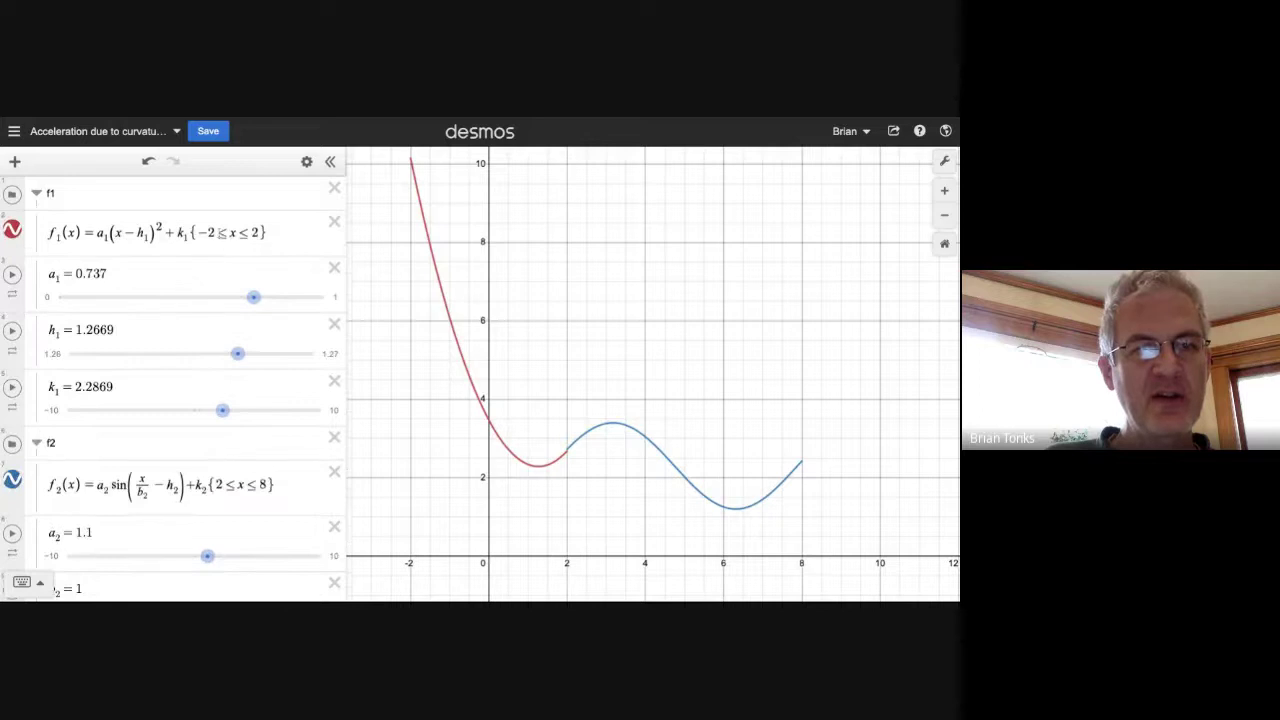
left_click_drag(218, 233, 198, 233)
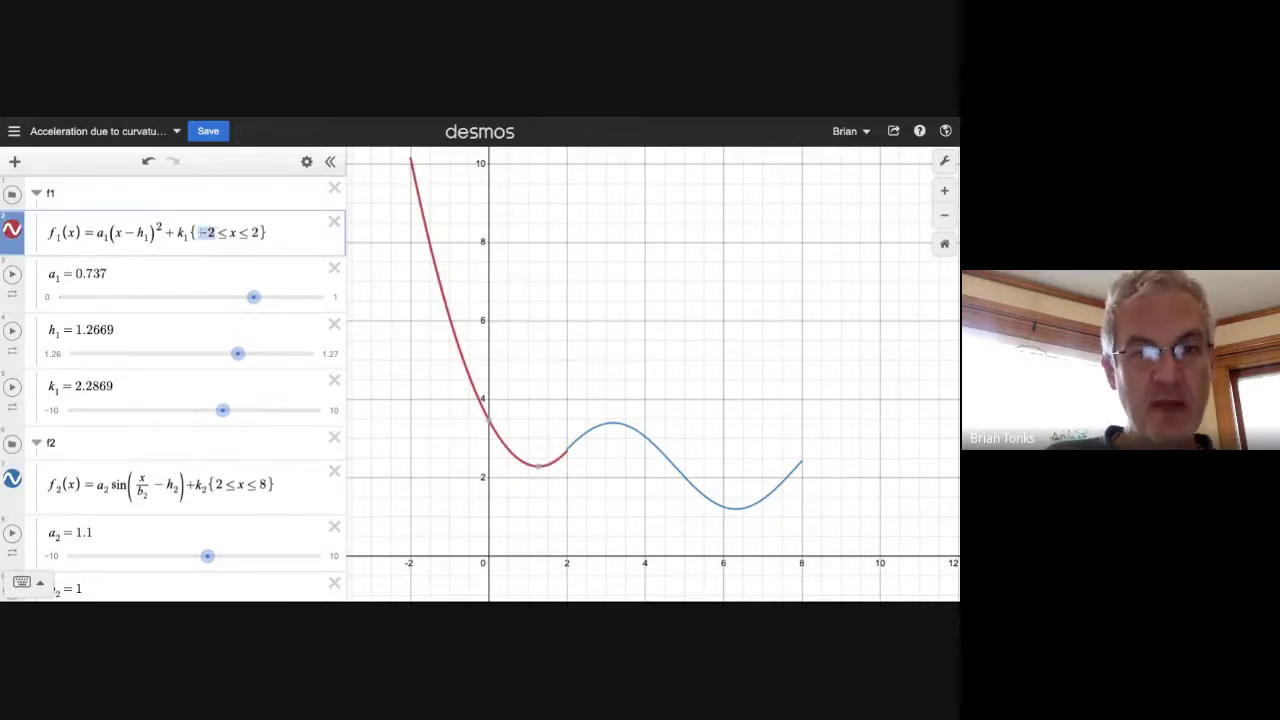
type("0")
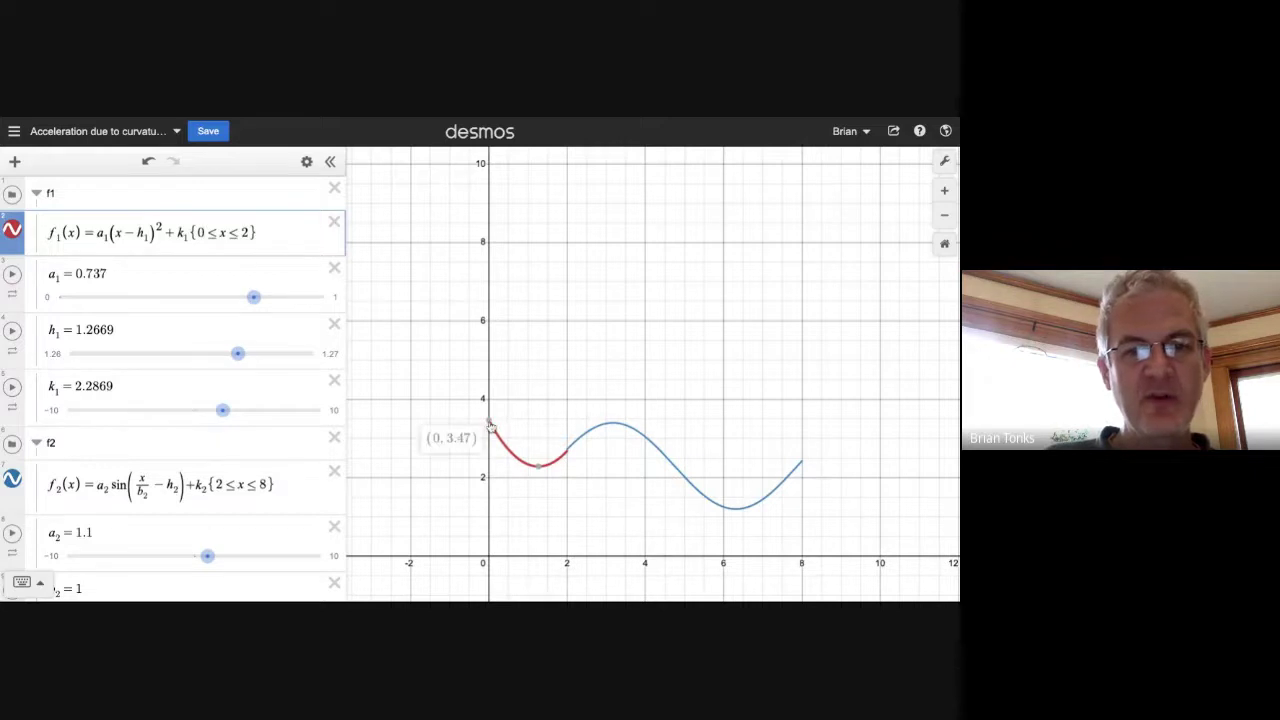
scroll(249, 451, "down", 15)
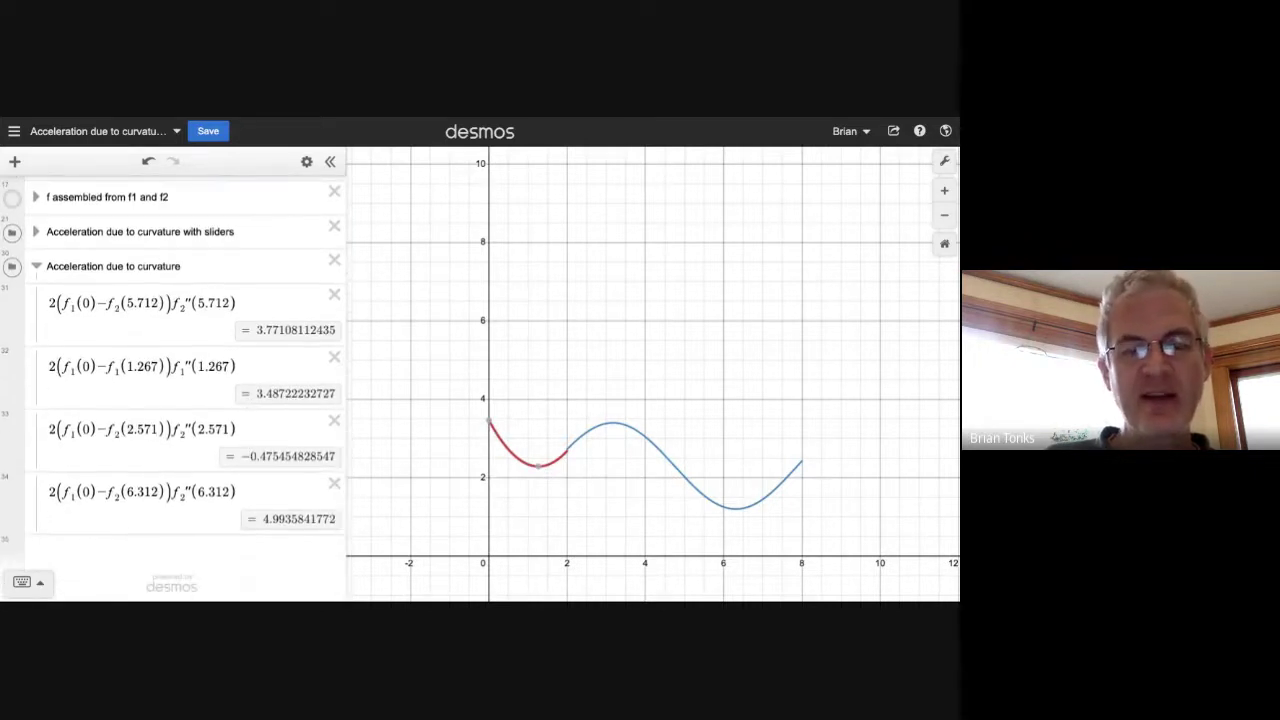
left_click(255, 491)
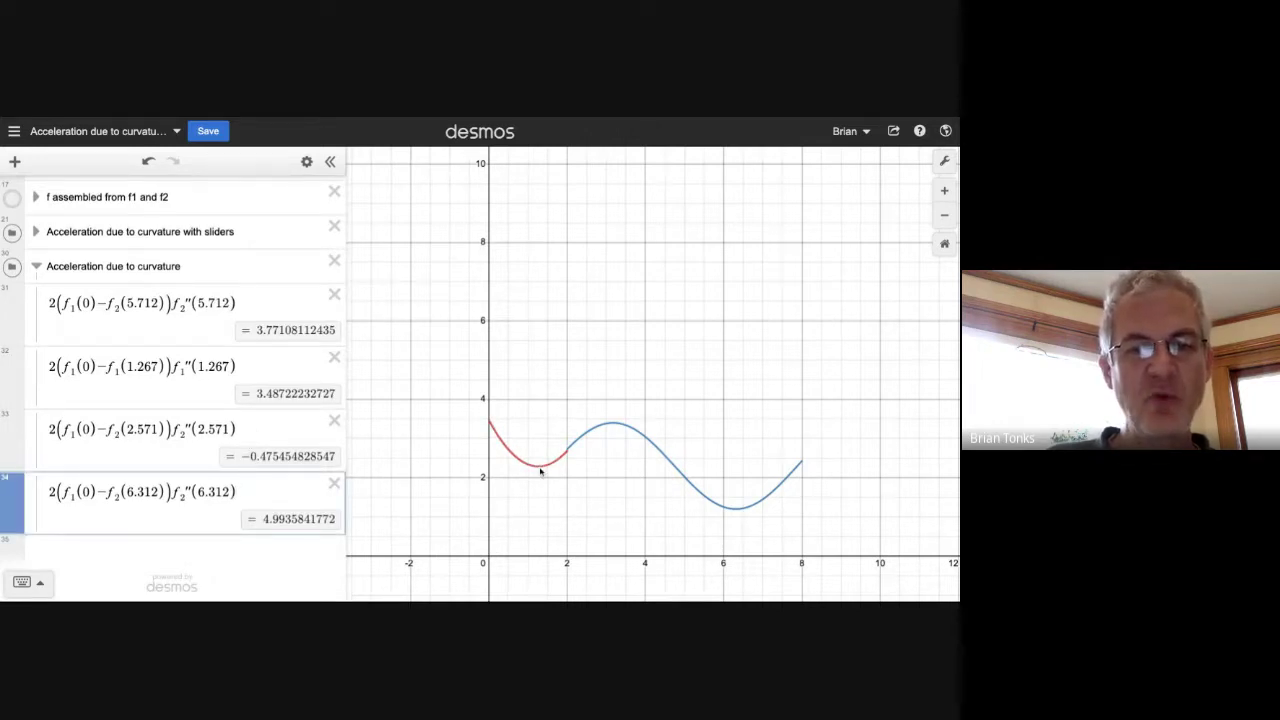